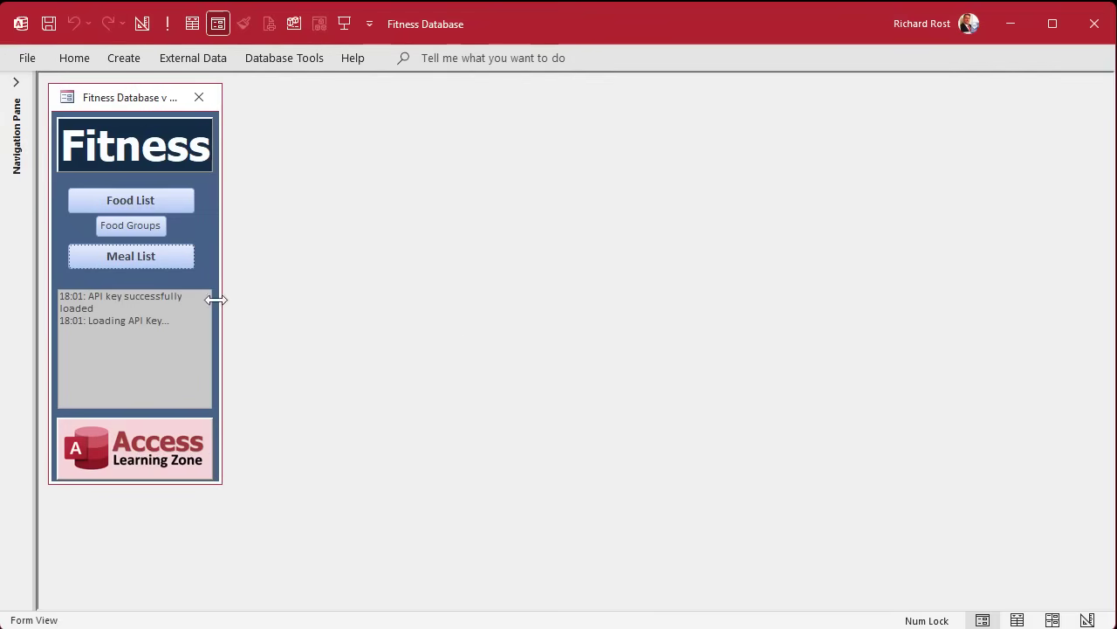
# Open MealF from the Meal List button and reload it on the first breakfast meal.
pyautogui.click(158, 261)
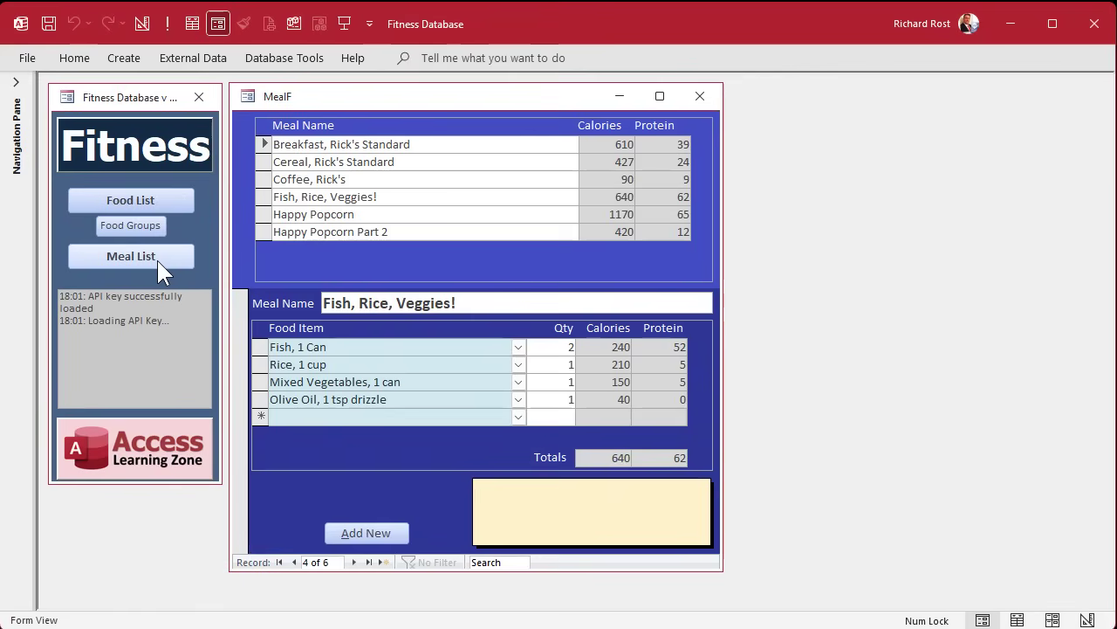
pyautogui.click(157, 261)
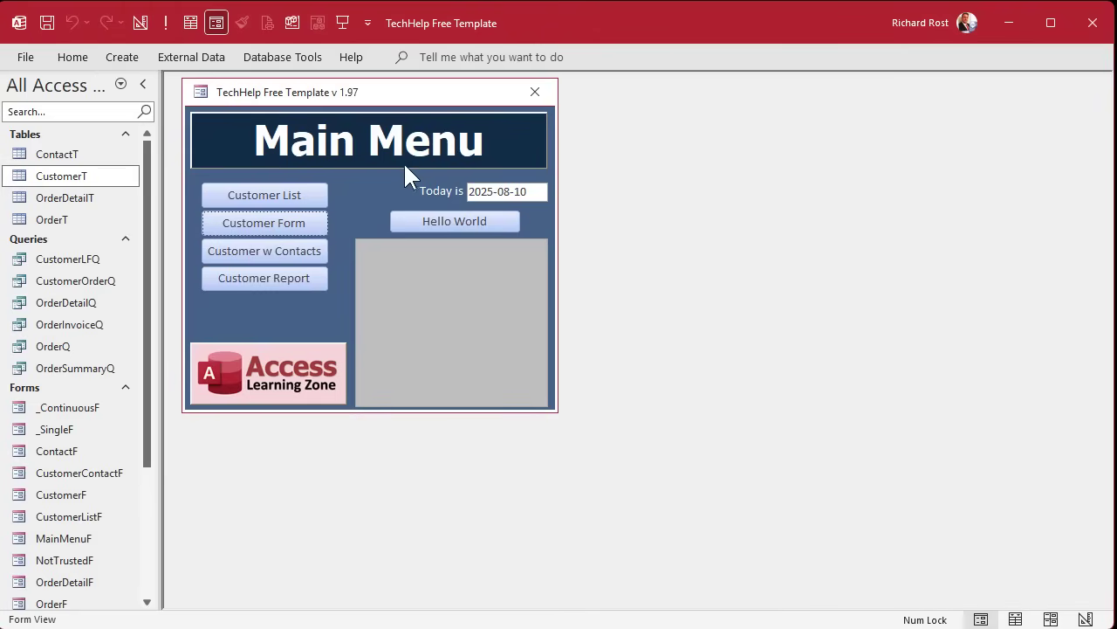
# Open the Customer Form and switch it to Design View.
pyautogui.click(307, 223)
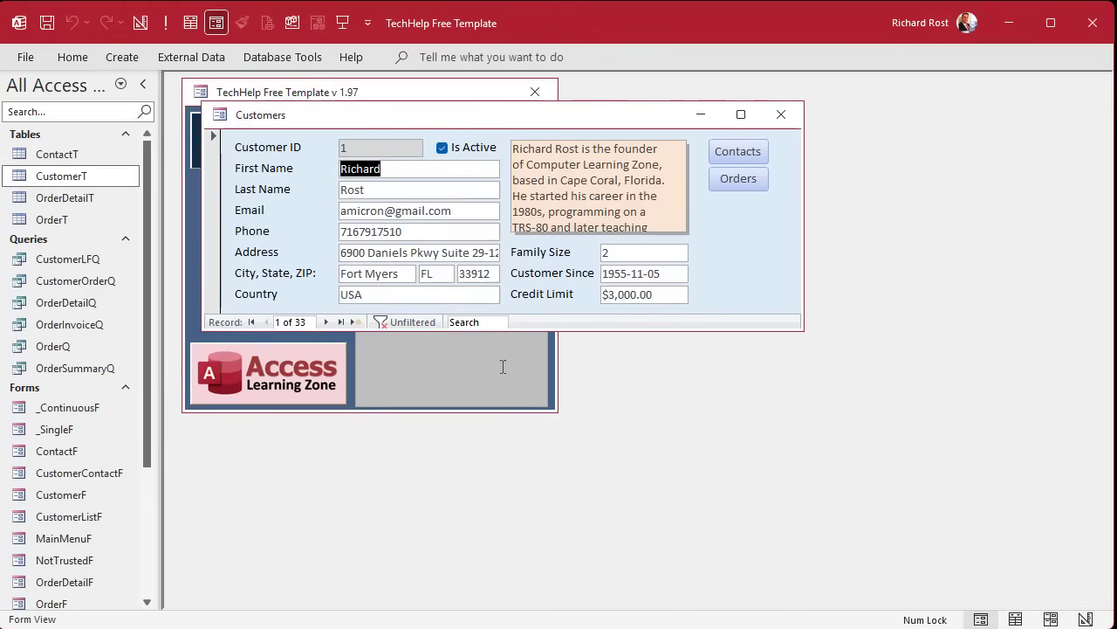
pyautogui.click(550, 98)
pyautogui.click(644, 117)
pyautogui.rightClick(644, 117)
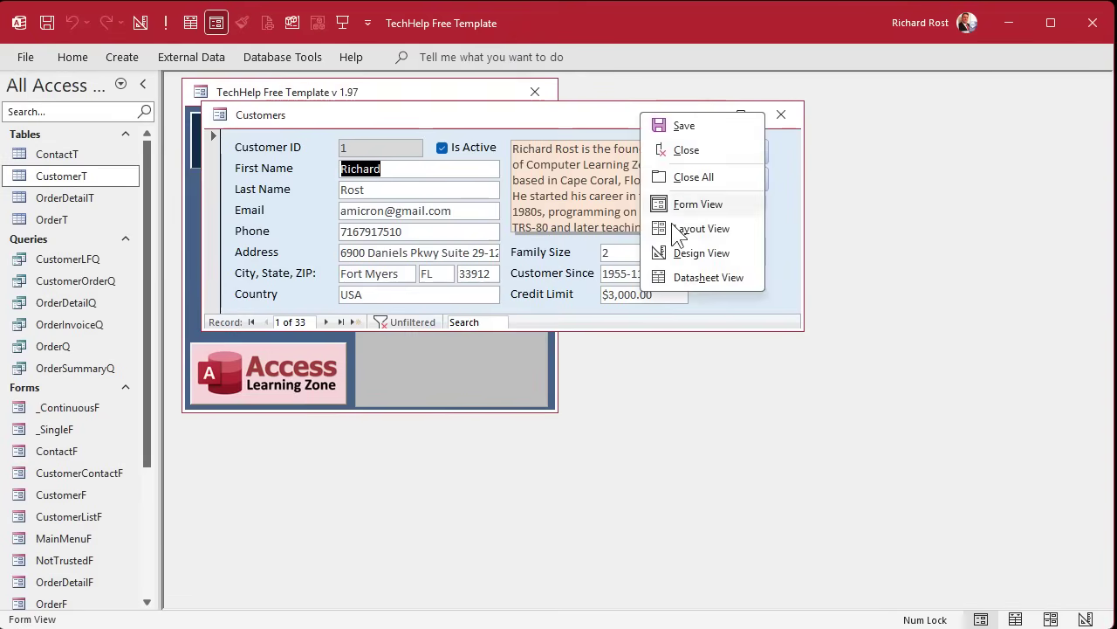
pyautogui.click(673, 253)
# Enlarge the design, drop OrderF as a subform below Country, and close the design.
pyautogui.moveTo(778, 327); pyautogui.dragTo(954, 559)
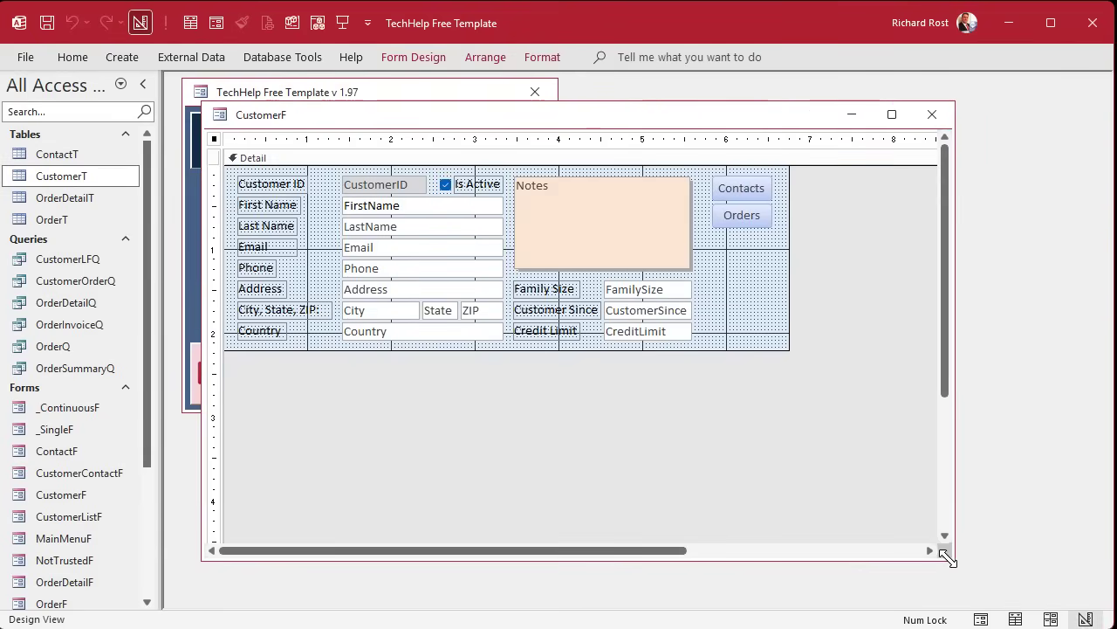
pyautogui.moveTo(451, 351); pyautogui.dragTo(451, 476)
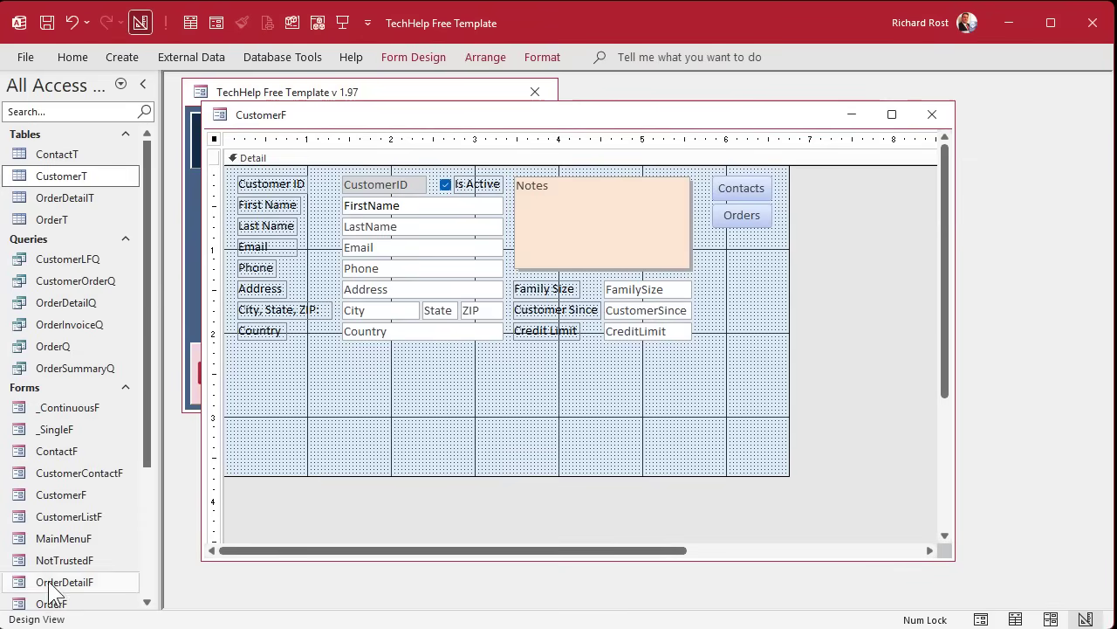
pyautogui.scroll(-2, 61, 585)
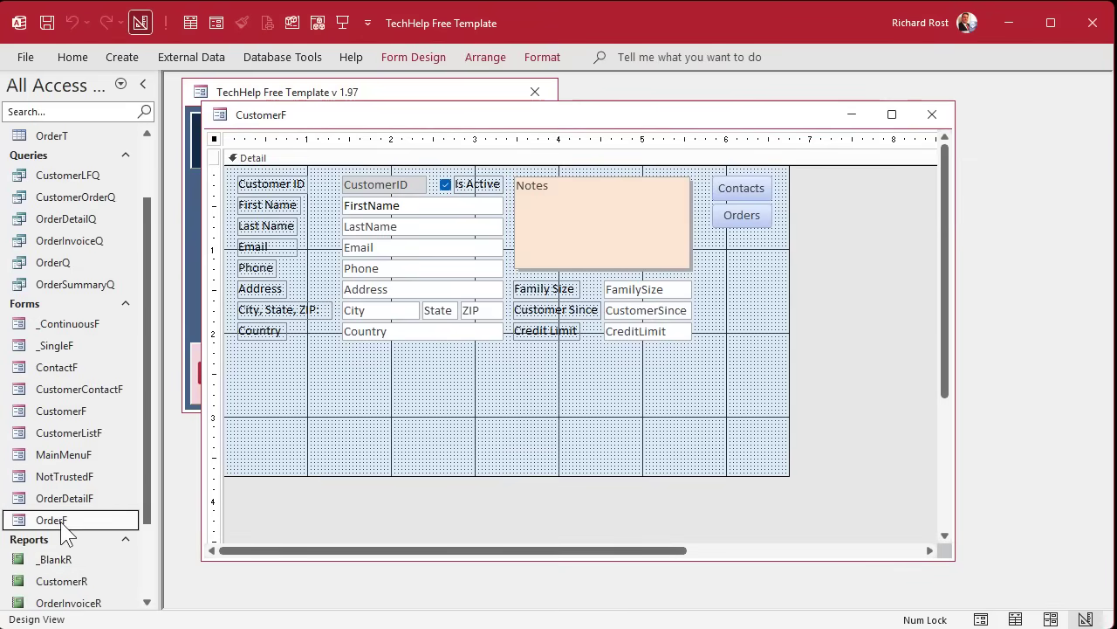
pyautogui.moveTo(51, 522); pyautogui.dragTo(292, 356)
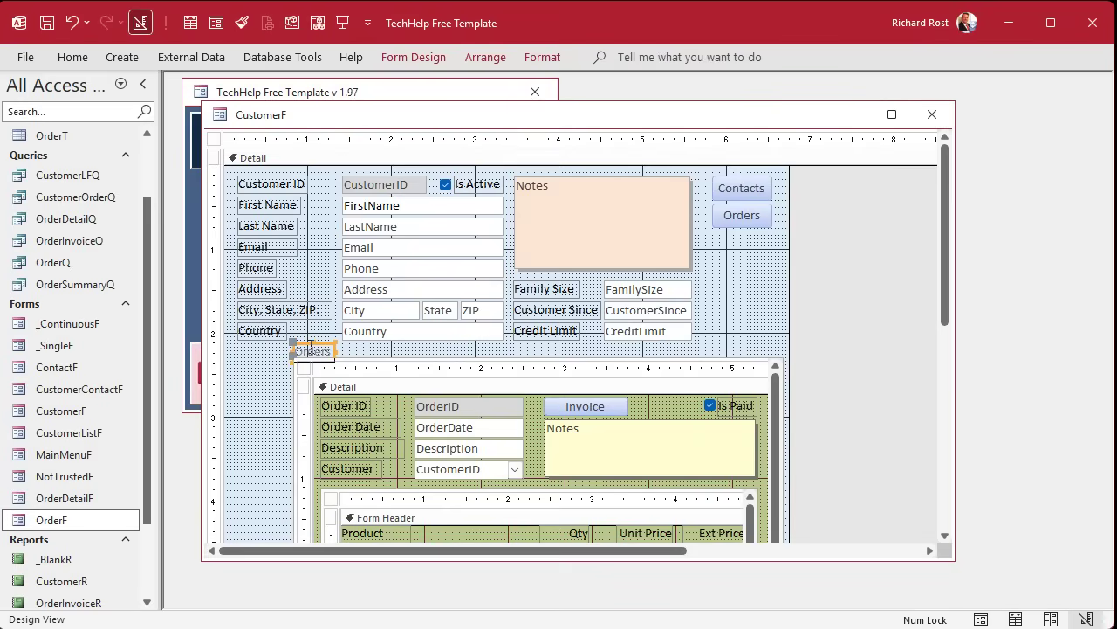
pyautogui.scroll(-5, 493, 401)
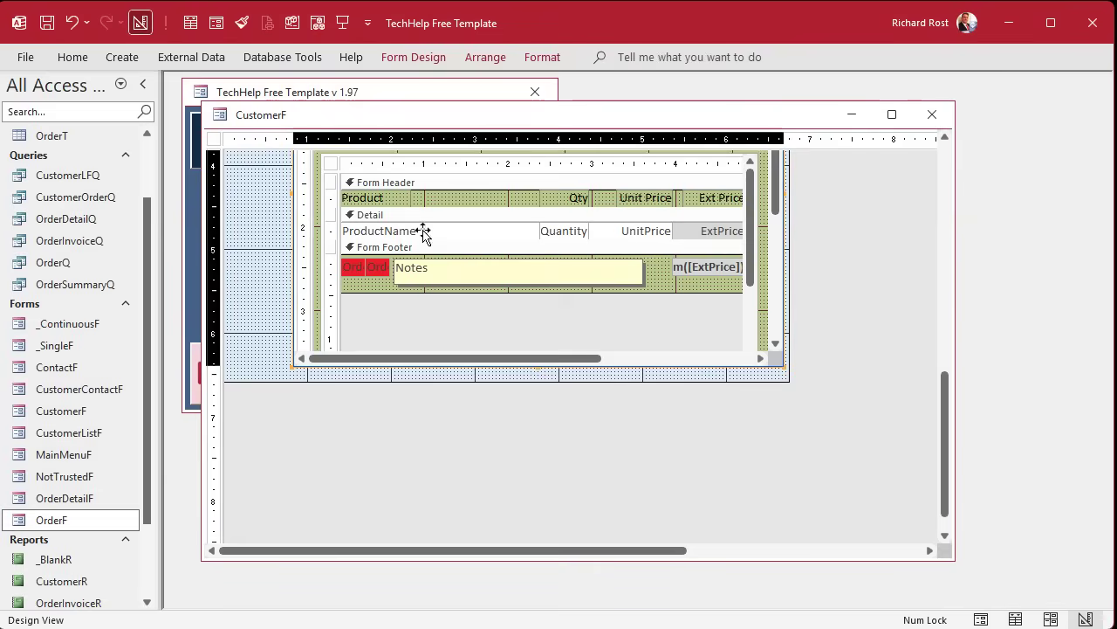
pyautogui.scroll(3, 246, 276)
pyautogui.scroll(3, 246, 276)
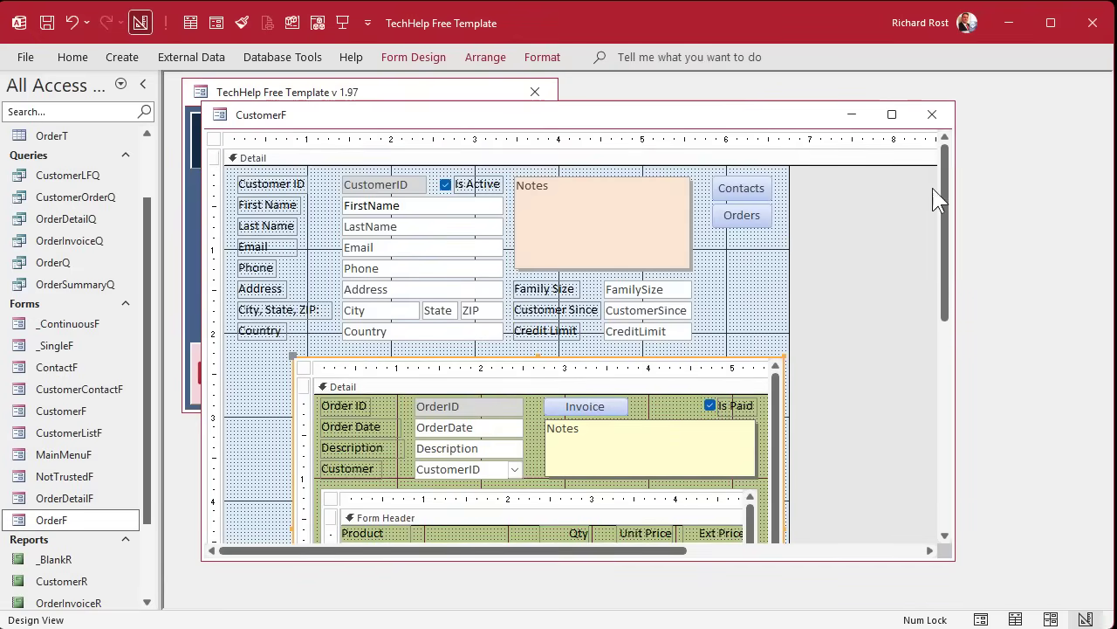
pyautogui.click(931, 114)
# Check the orders subform follows the next customer record, then reopen CustomerF in Design View.
pyautogui.click(267, 224)
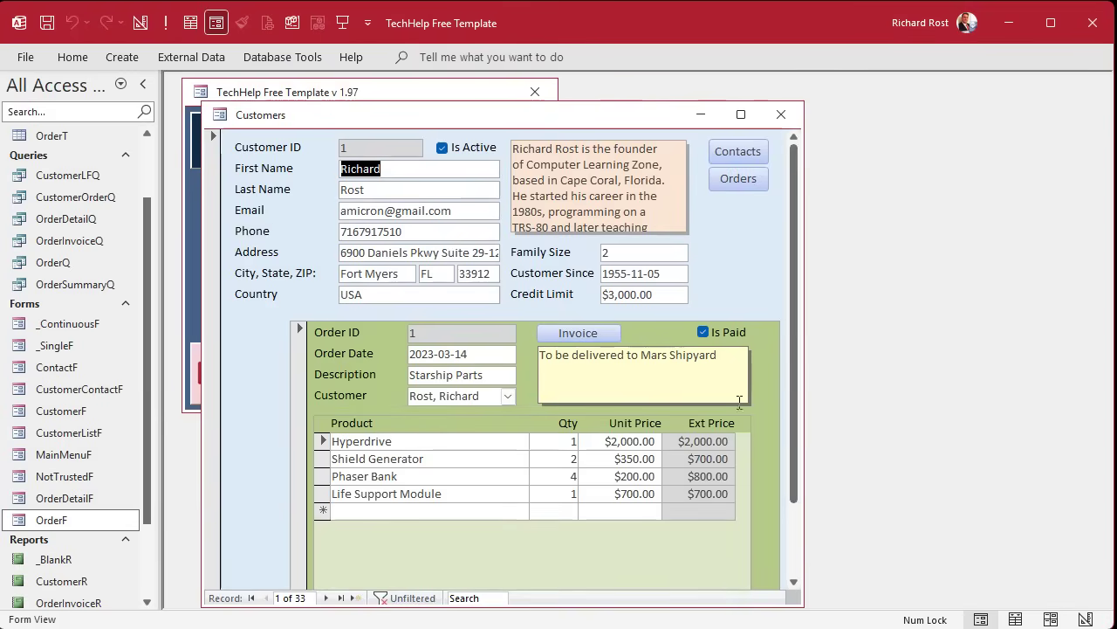
pyautogui.moveTo(792, 340); pyautogui.dragTo(804, 425)
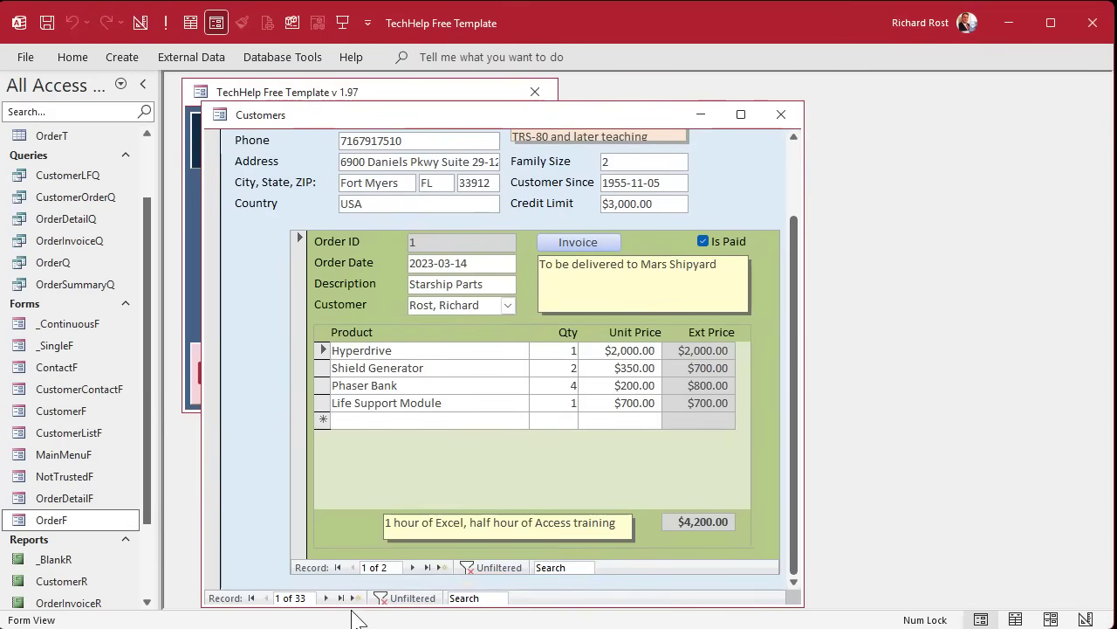
pyautogui.click(325, 598)
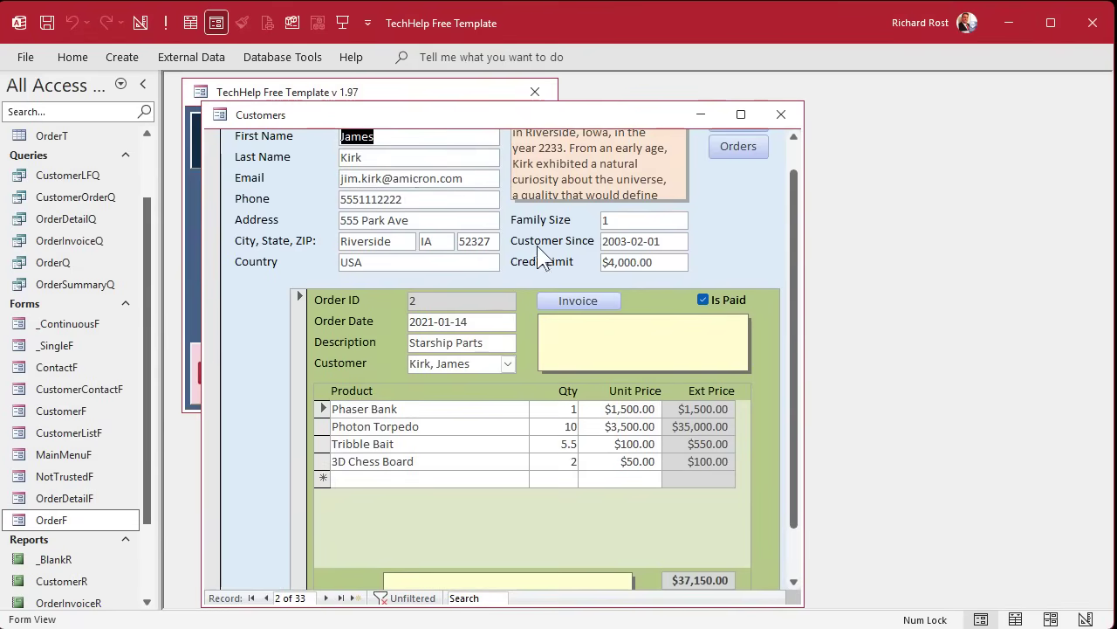
pyautogui.rightClick(558, 114)
pyautogui.click(618, 255)
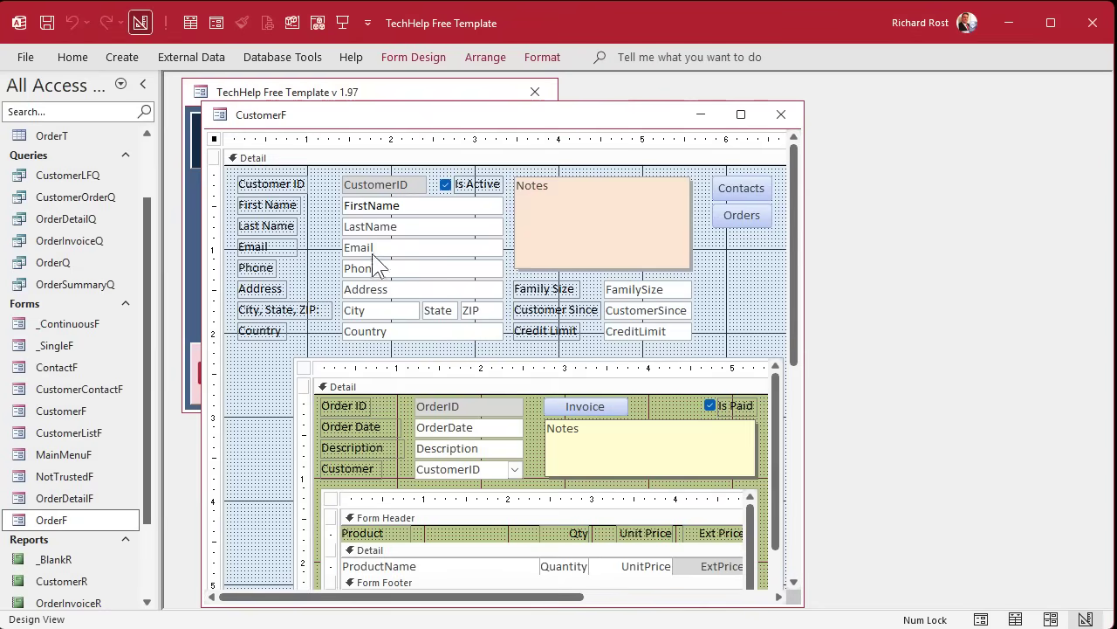
# Give CustomerF an On Load procedure showing MsgBox "Customer".
pyautogui.doubleClick(215, 139)
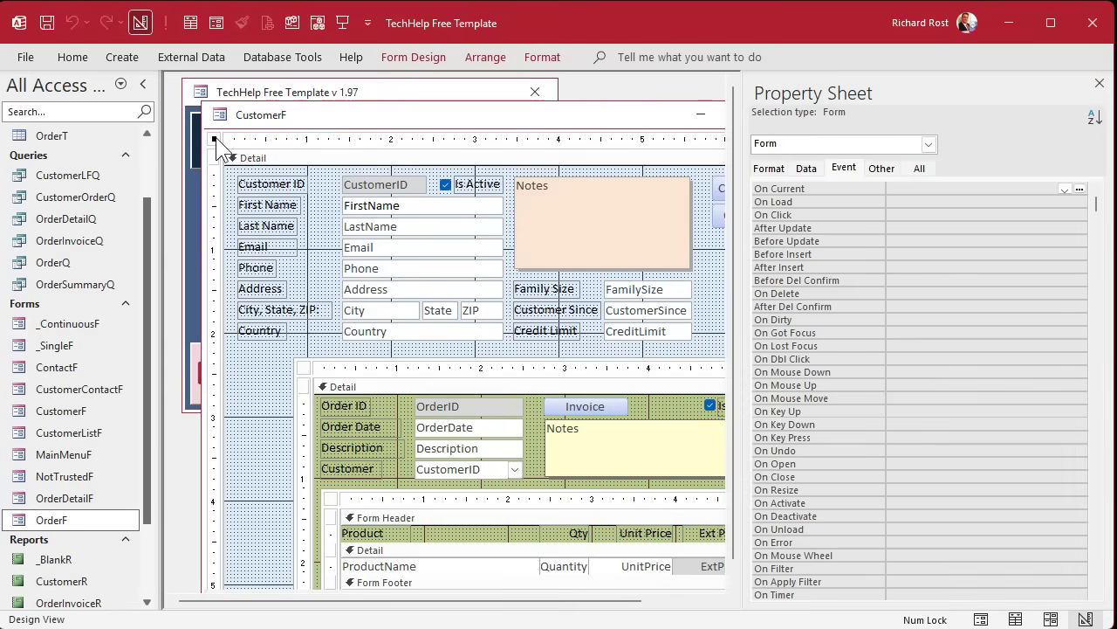
pyautogui.click(940, 202)
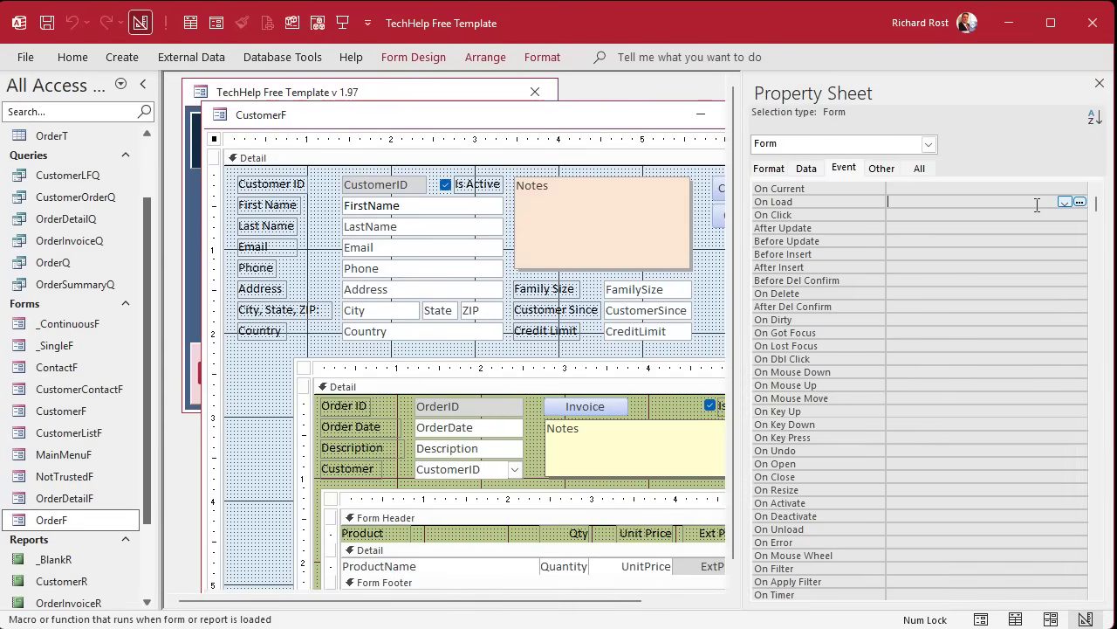
pyautogui.click(1080, 203)
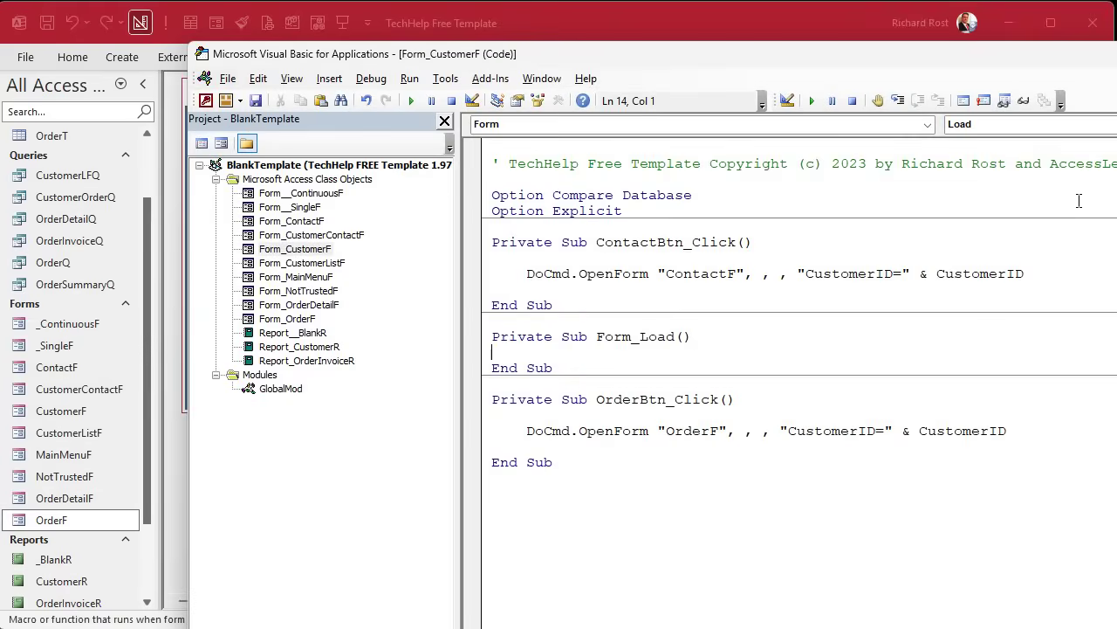
pyautogui.press('Return')
pyautogui.press('Return')
pyautogui.press('Up')
pyautogui.press('Tab')
pyautogui.write('ms')
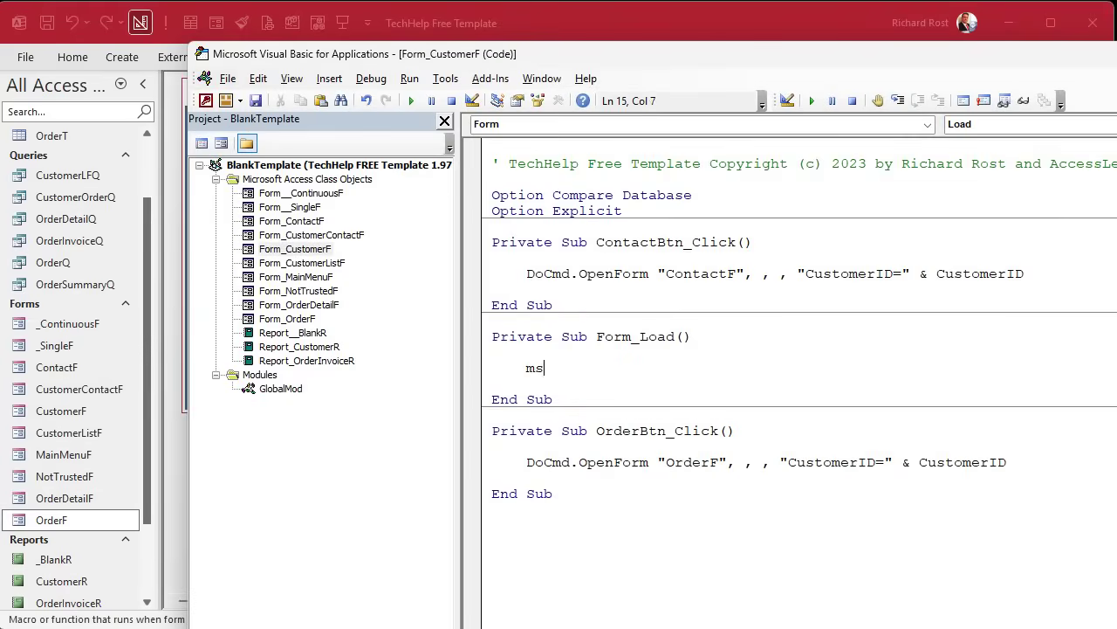
pyautogui.write('gbox "Customer"')
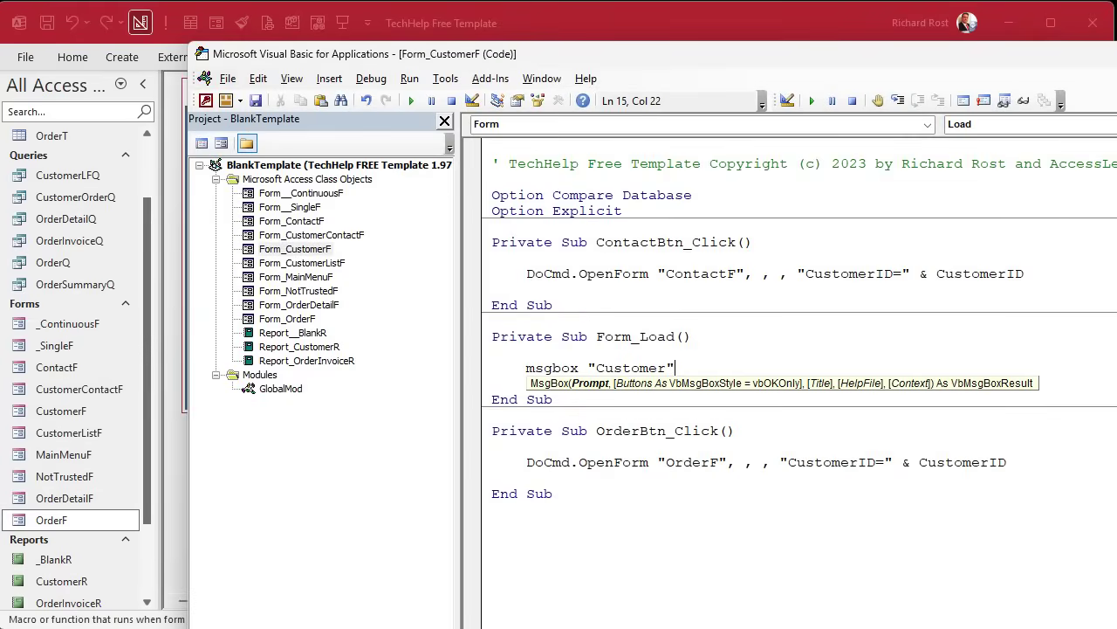
pyautogui.press('Down')
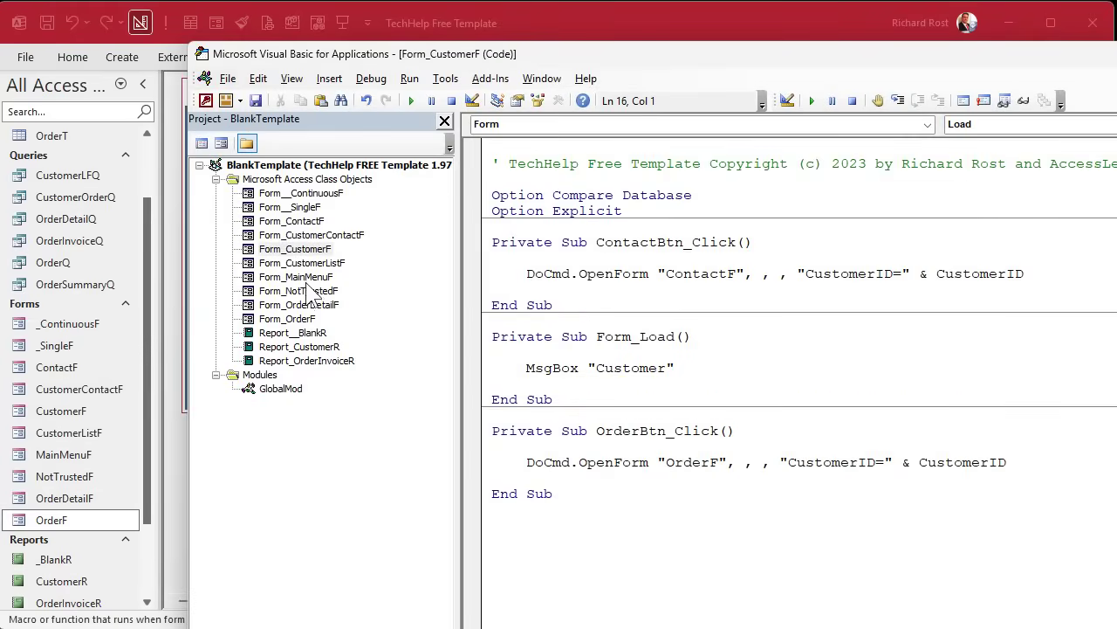
# Add a Form_Load to OrderF showing MsgBox "Order" and save both form modules.
pyautogui.click(285, 320)
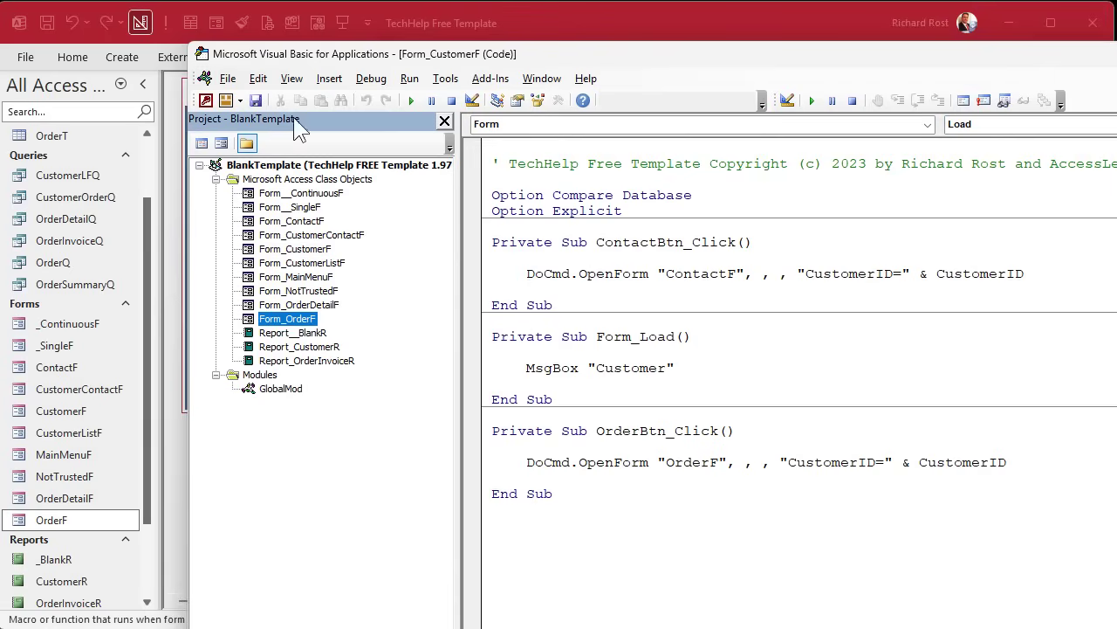
pyautogui.click(292, 78)
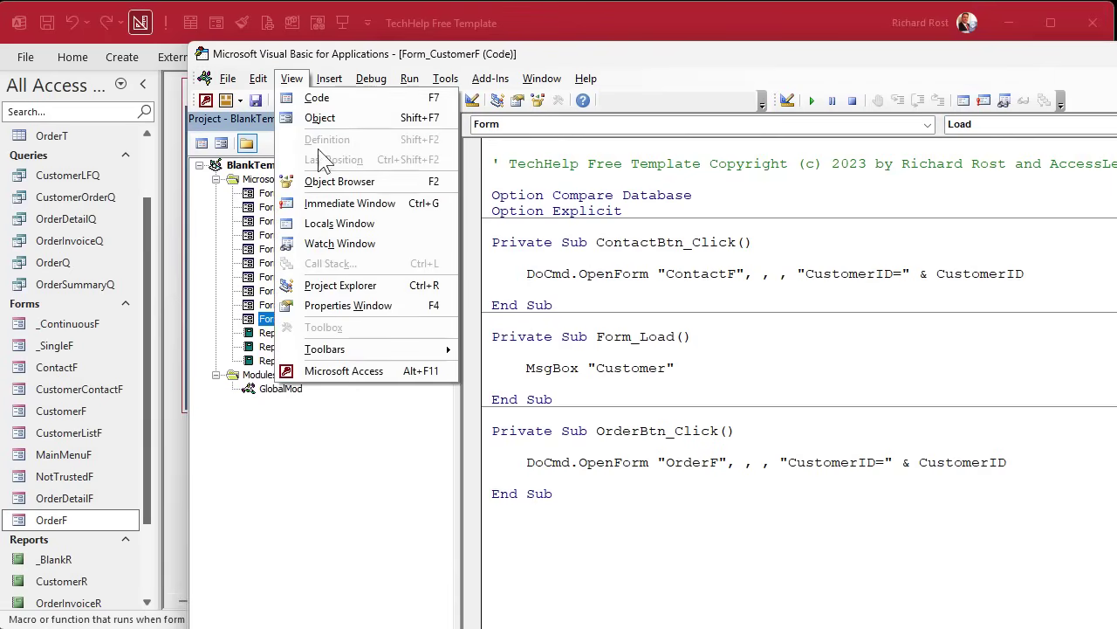
pyautogui.click(361, 278)
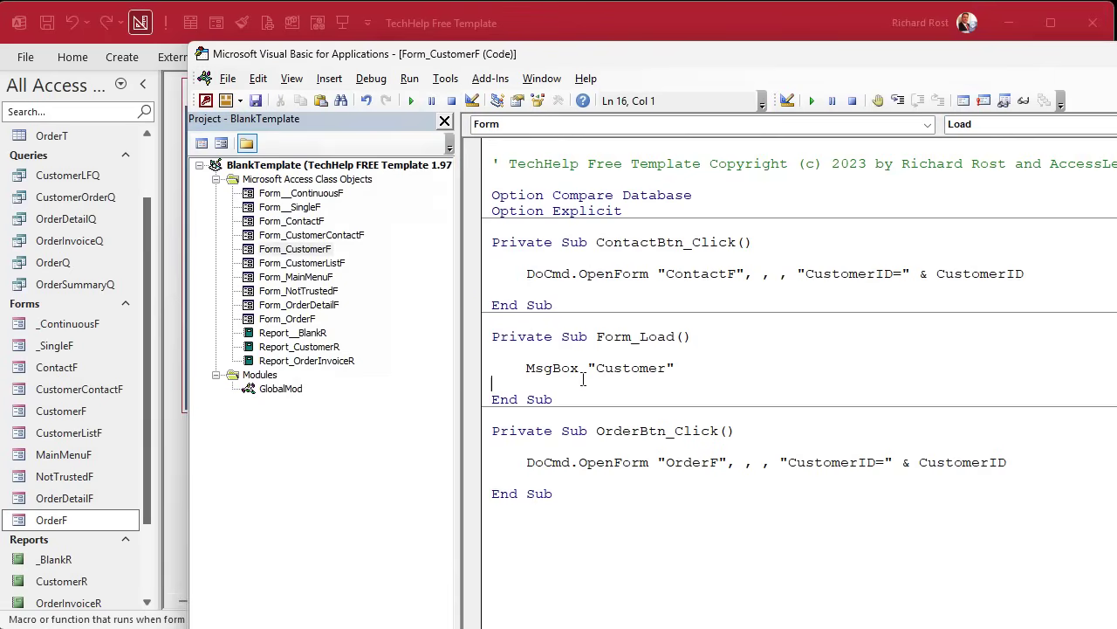
pyautogui.doubleClick(297, 322)
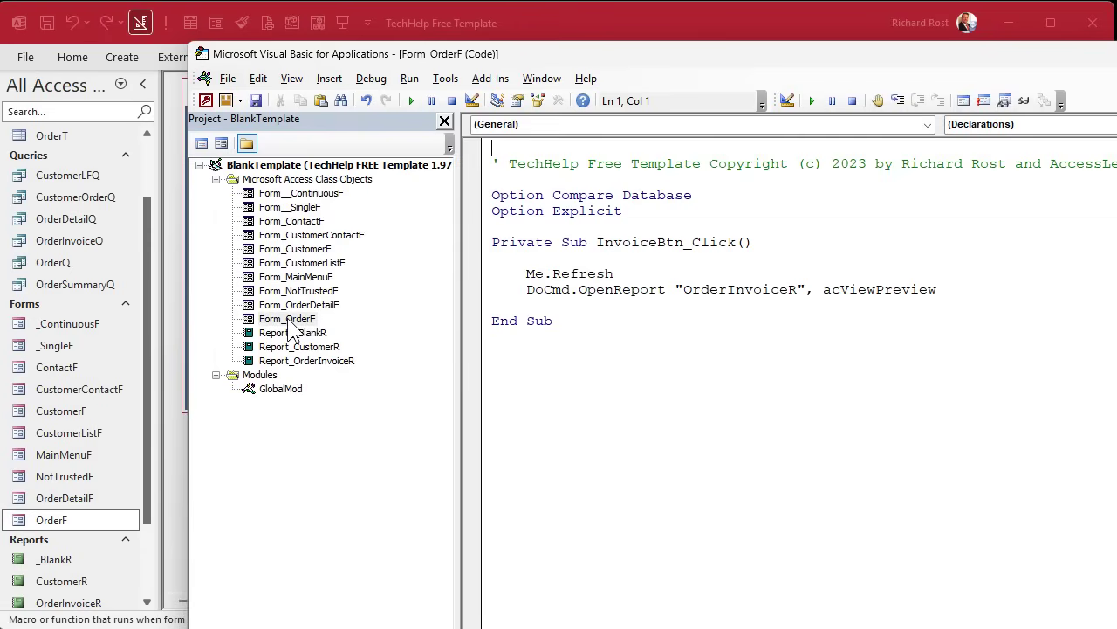
pyautogui.click(604, 124)
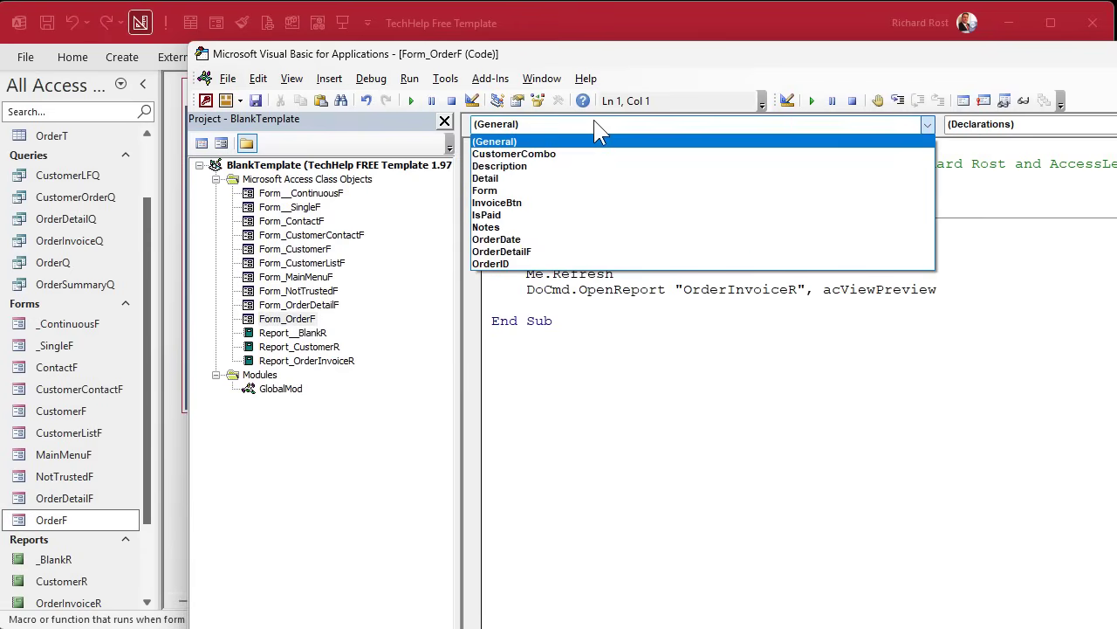
pyautogui.click(594, 192)
pyautogui.press('Return')
pyautogui.press('Tab')
pyautogui.write('msgbox "Order"')
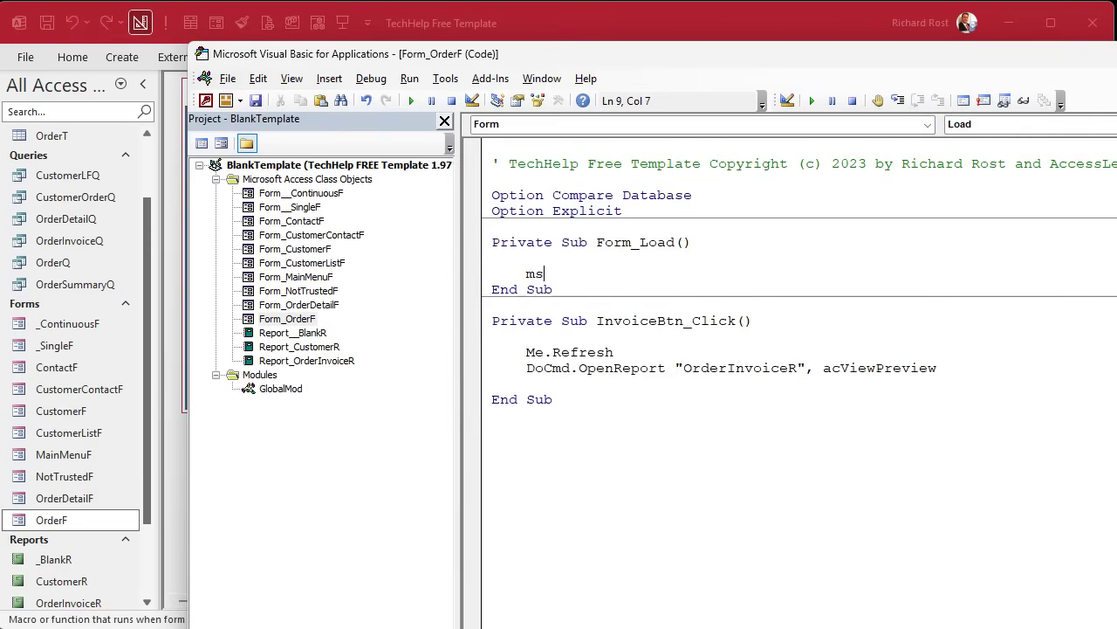
pyautogui.press('Return')
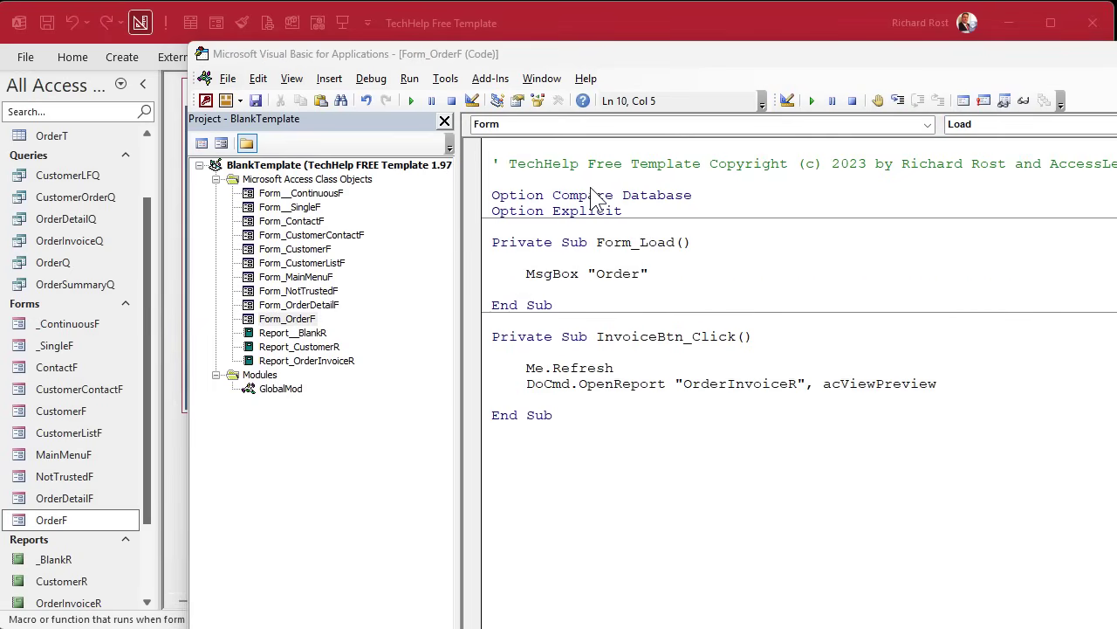
pyautogui.hotkey('ctrl', 's')
pyautogui.click(473, 323)
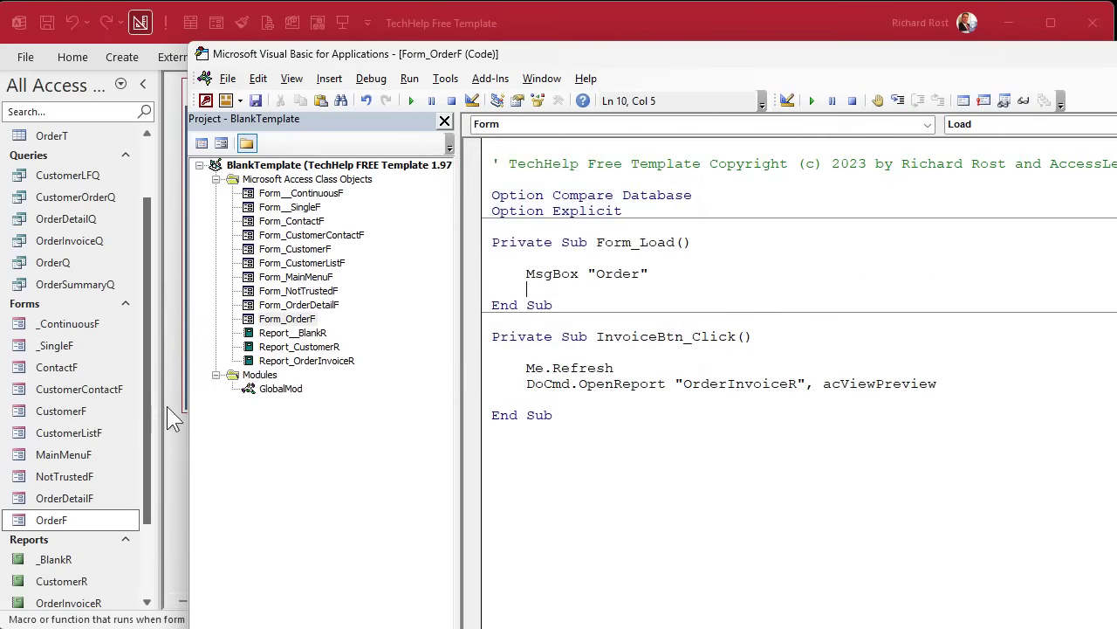
# Add a Form_Load to OrderDetailF showing MsgBox "Detail" and return to Access.
pyautogui.doubleClick(323, 304)
pyautogui.click(563, 127)
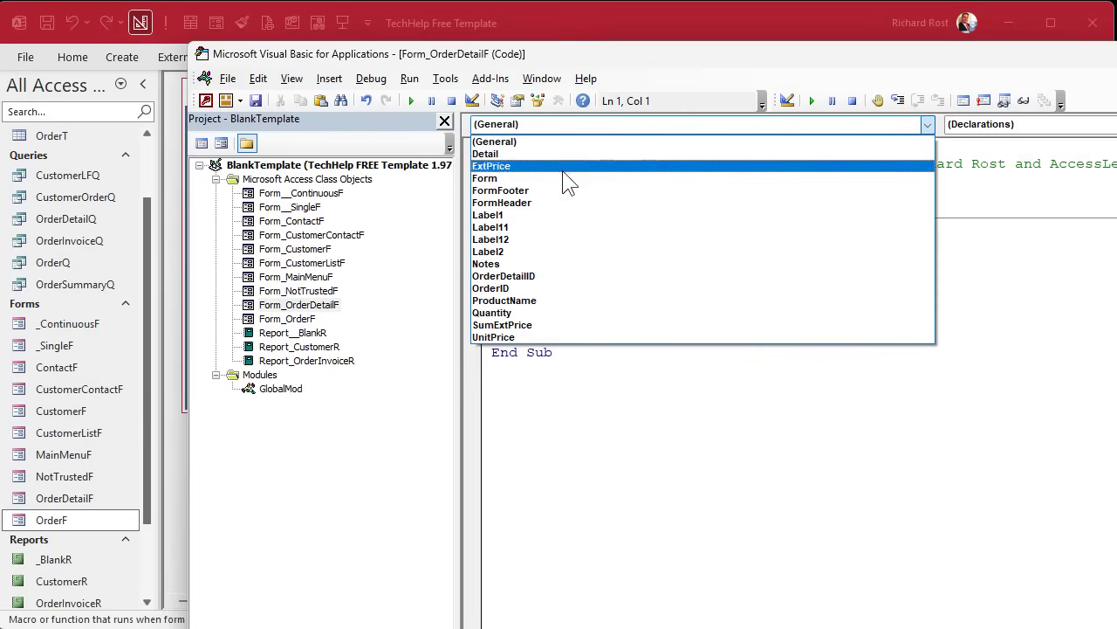
pyautogui.click(556, 180)
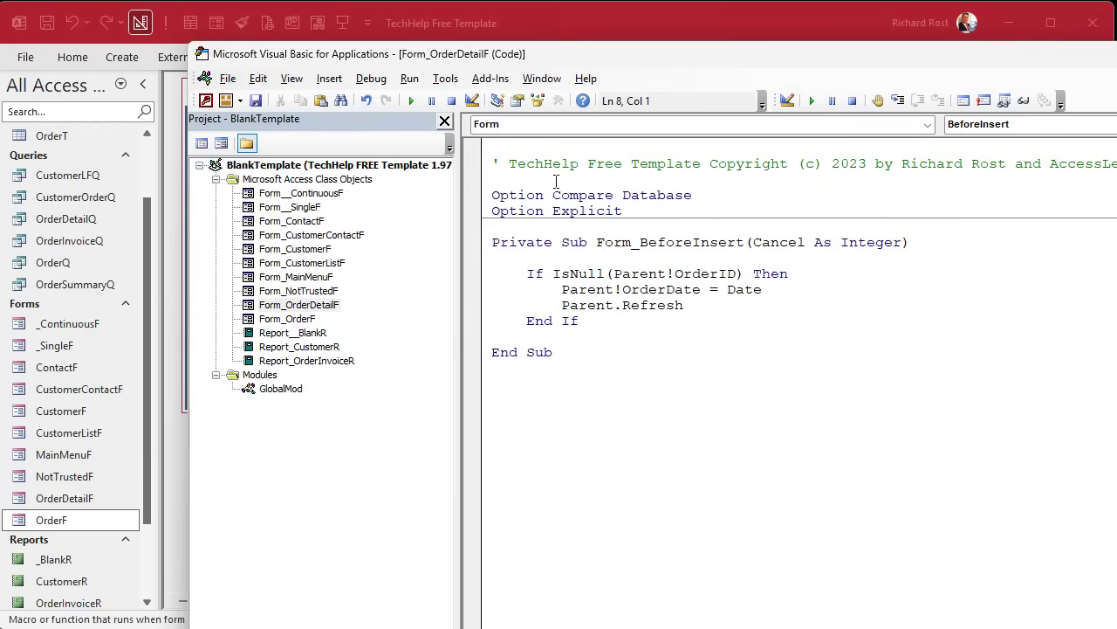
pyautogui.click(995, 126)
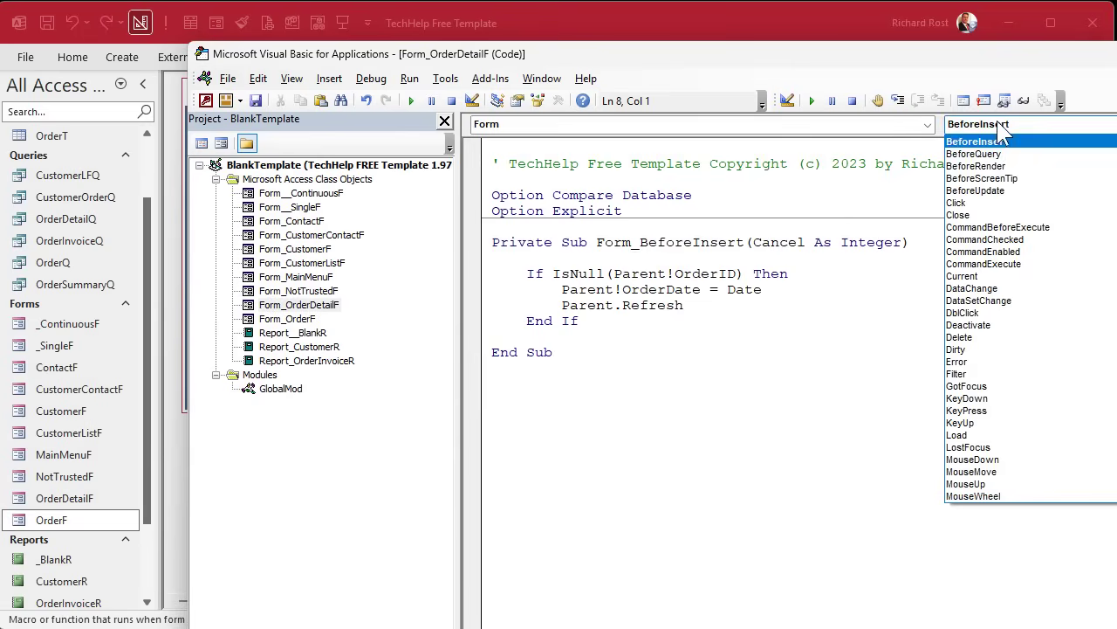
pyautogui.click(1008, 437)
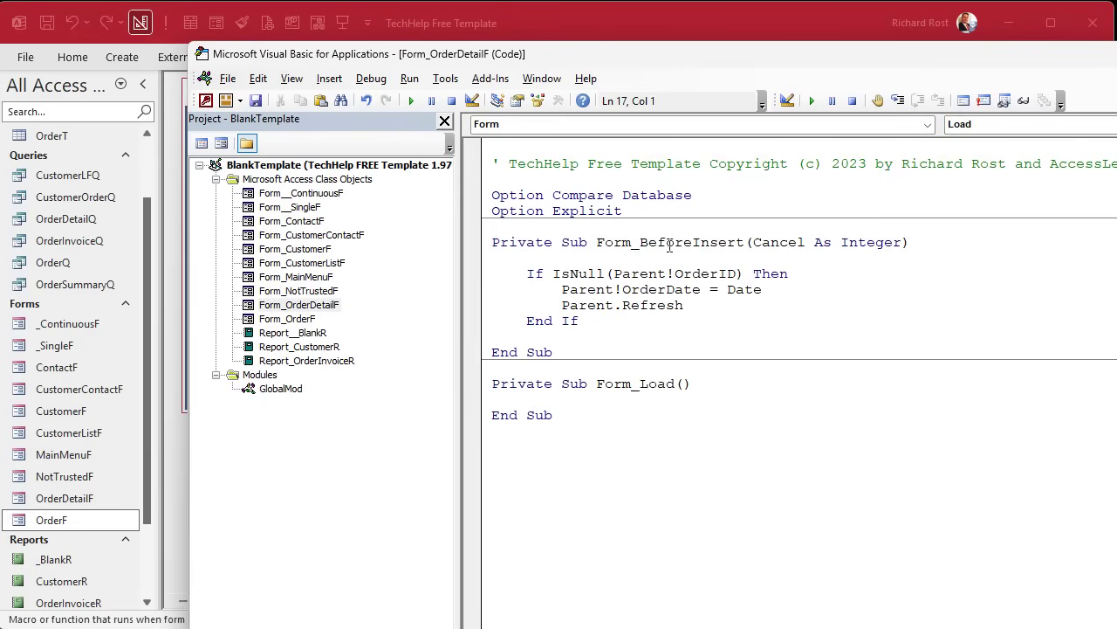
pyautogui.press('Return')
pyautogui.press('Return')
pyautogui.press('Up')
pyautogui.press('Tab')
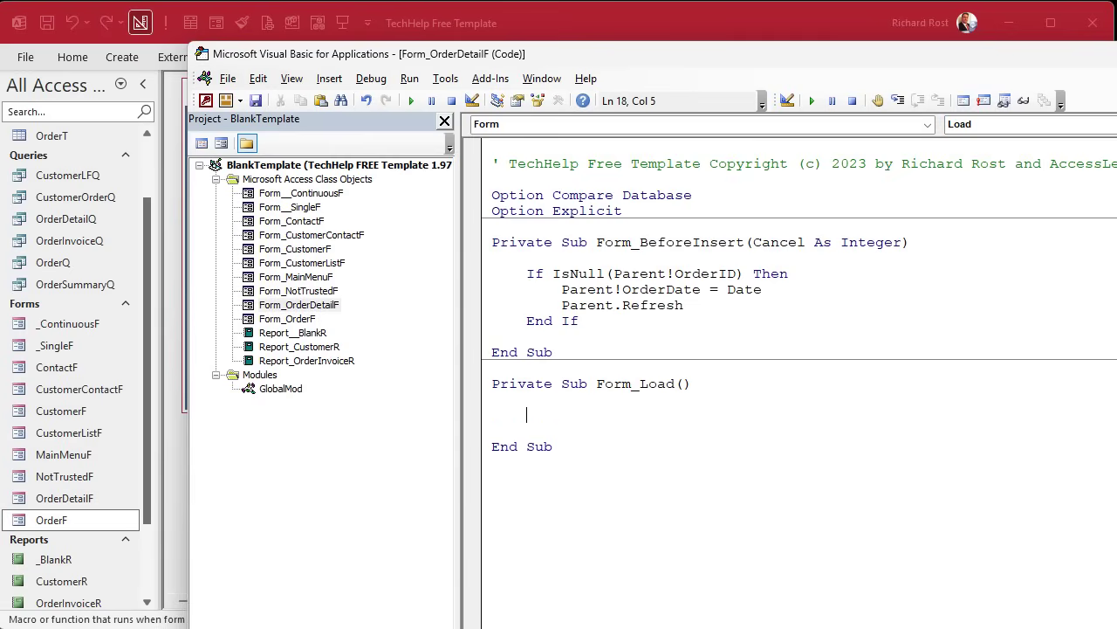
pyautogui.write('msgbox "')
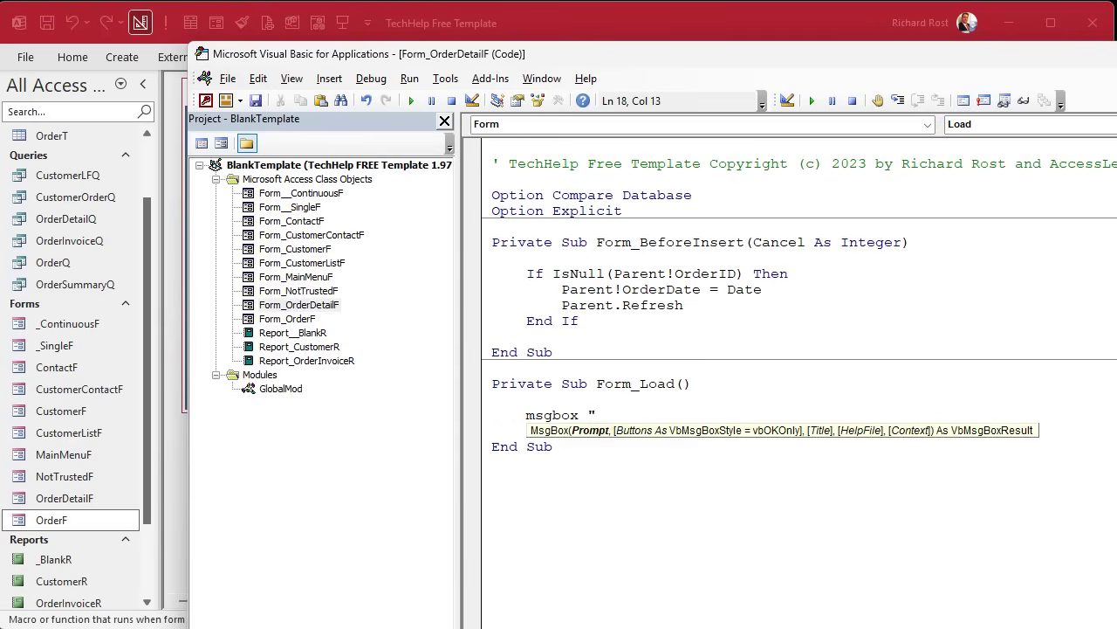
pyautogui.write('Detail"')
pyautogui.press('Return')
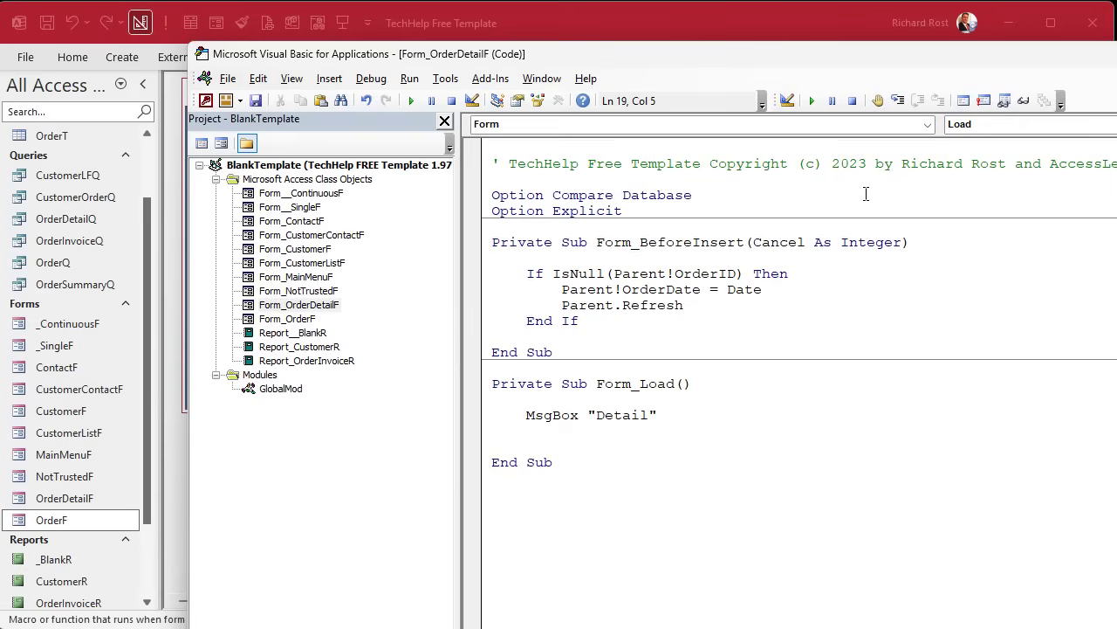
pyautogui.hotkey('alt', 'F11')
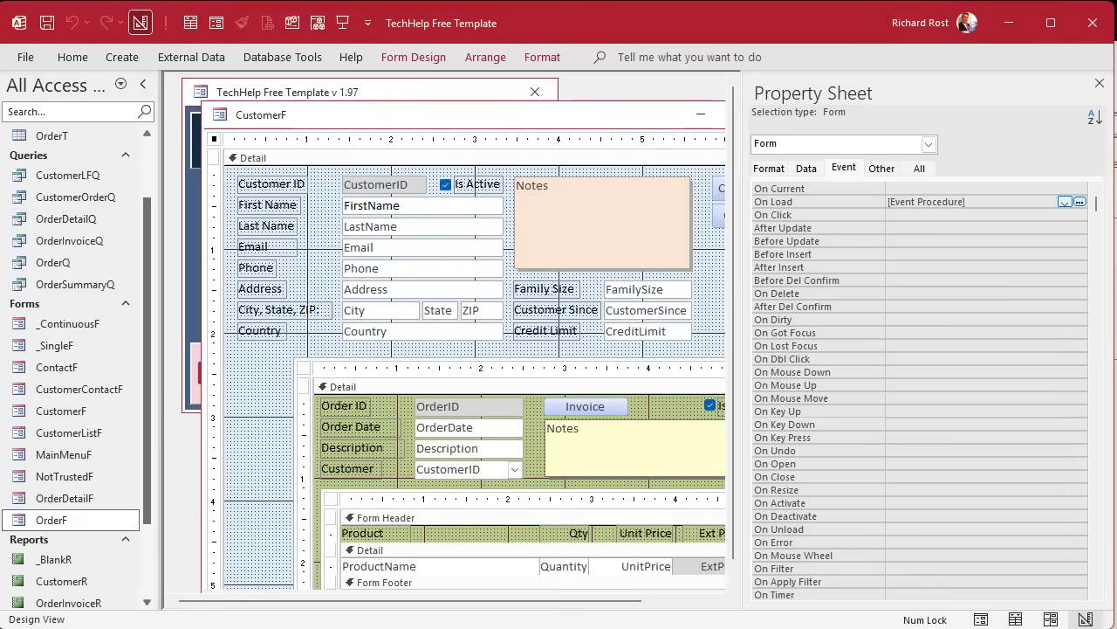
# Run the Customer Form, dismissing the Detail, Order and Customer messages, then open Meal List.
pyautogui.click(1100, 83)
pyautogui.click(810, 113)
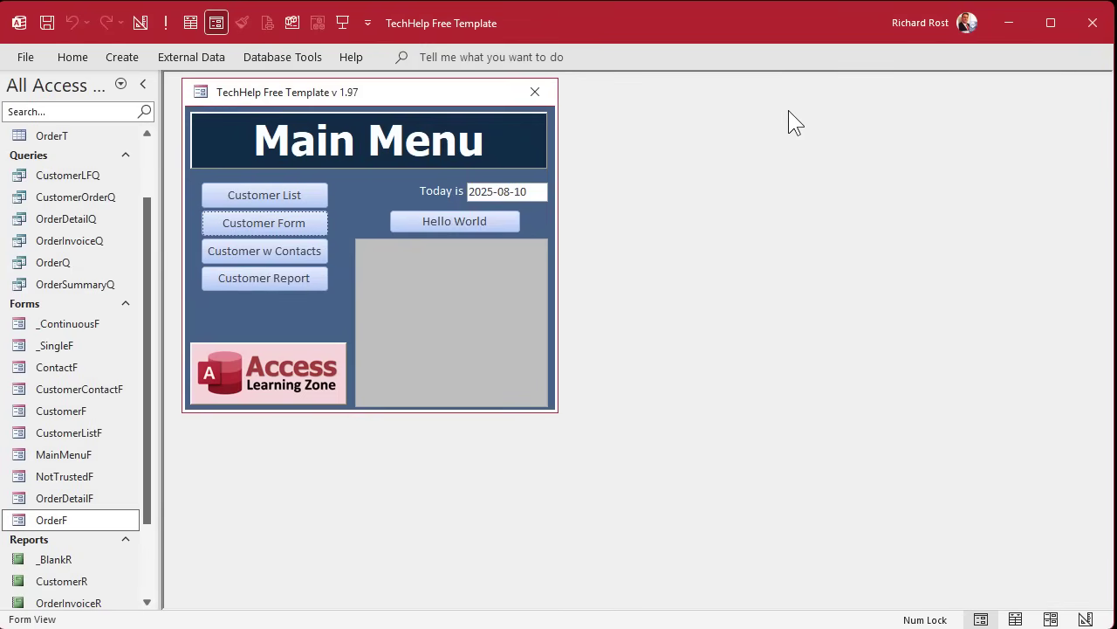
pyautogui.click(226, 222)
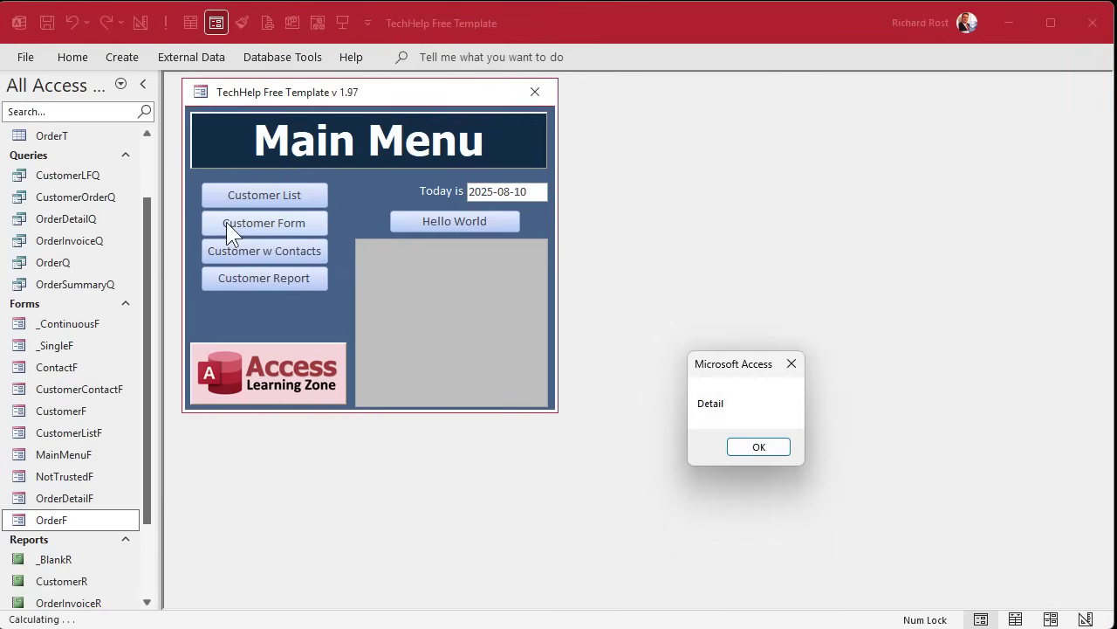
pyautogui.click(744, 451)
pyautogui.click(743, 448)
pyautogui.click(758, 447)
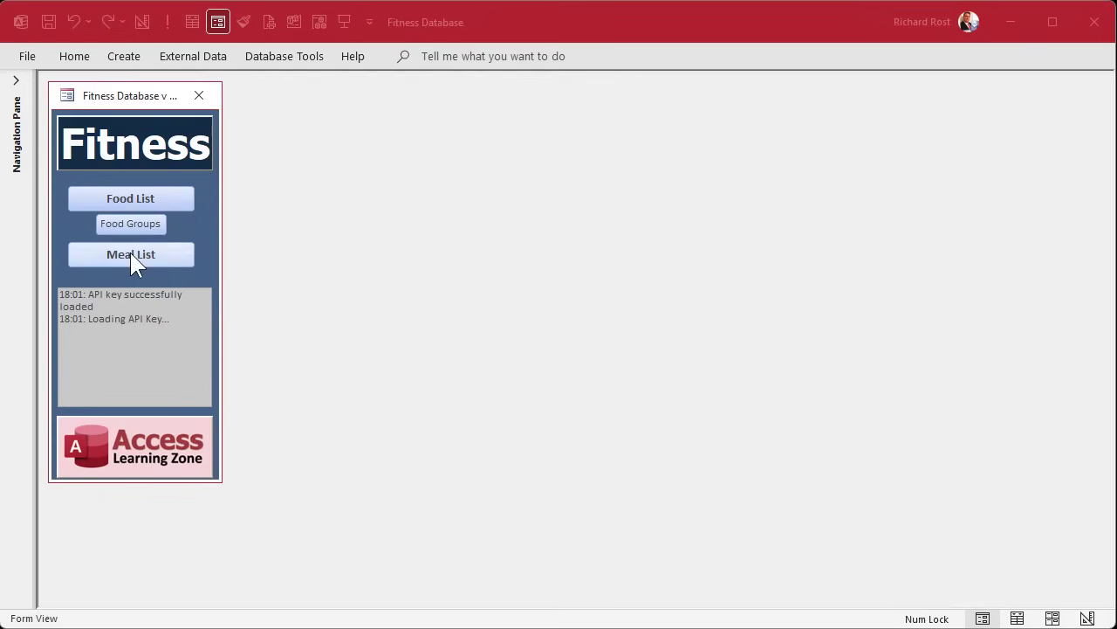
pyautogui.click(131, 254)
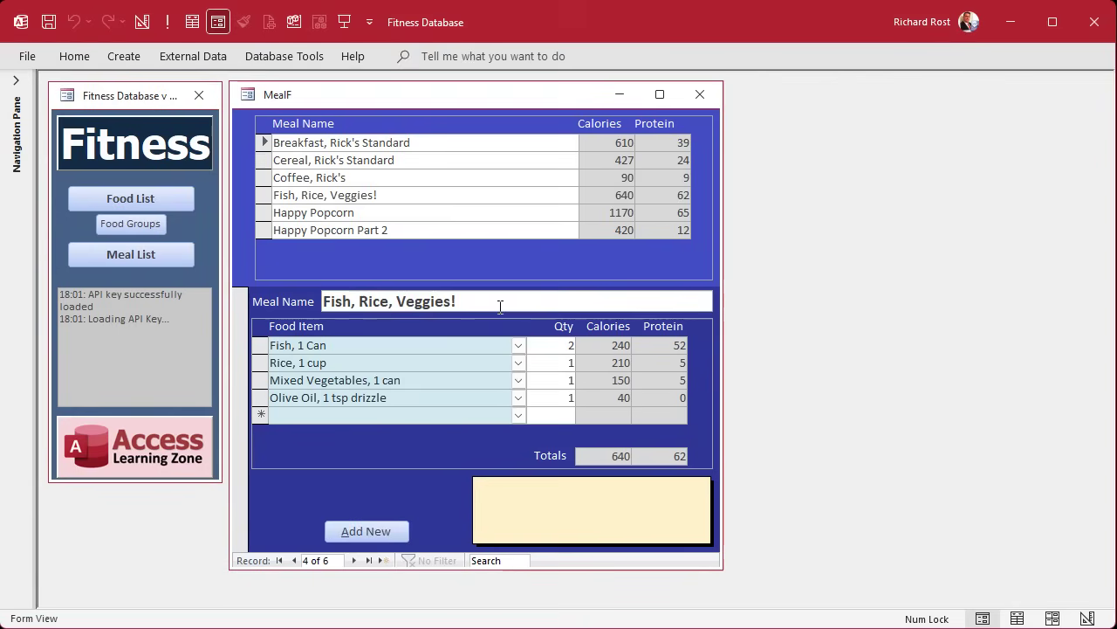
pyautogui.click(427, 191)
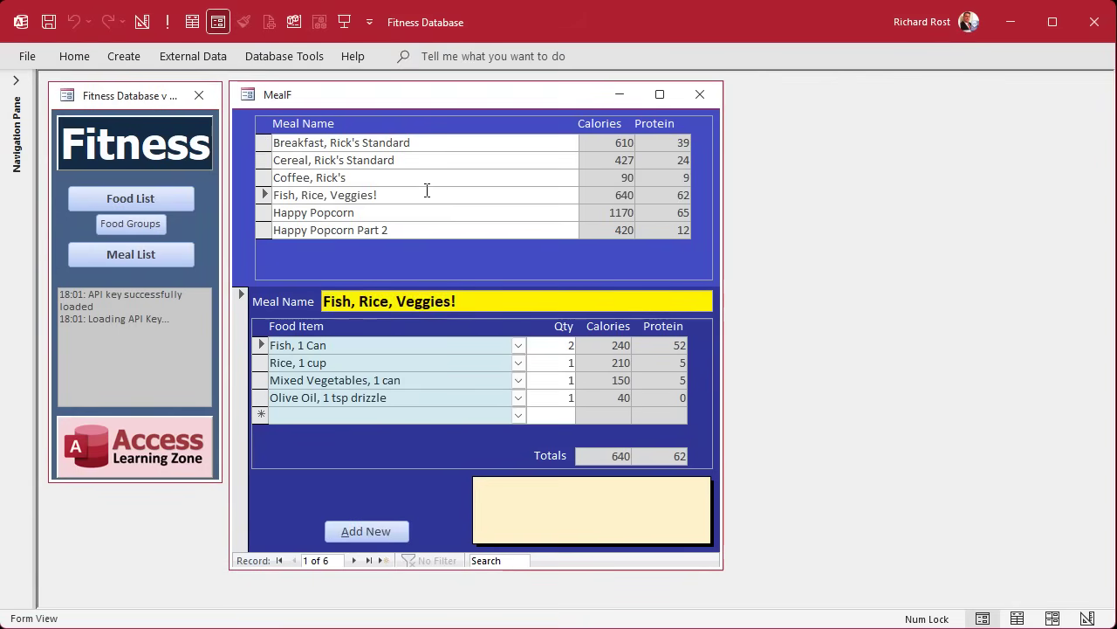
pyautogui.click(440, 160)
pyautogui.click(467, 189)
# Add Description.SetFocus to MealF's Form_Open through the On Open builder, then close VBA.
pyautogui.rightClick(476, 102)
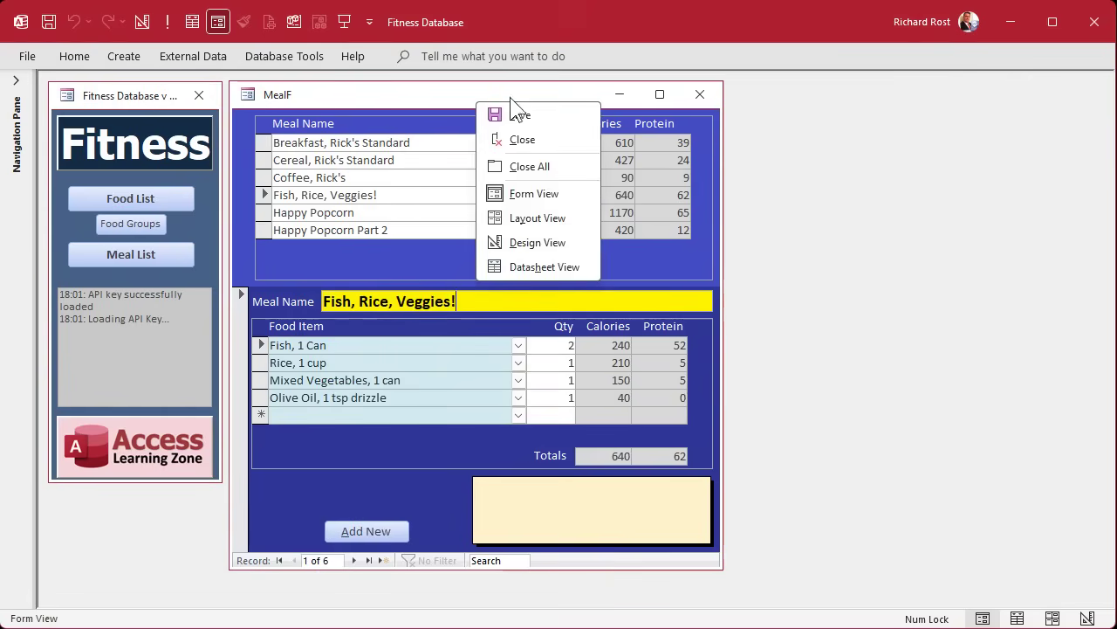
pyautogui.click(543, 243)
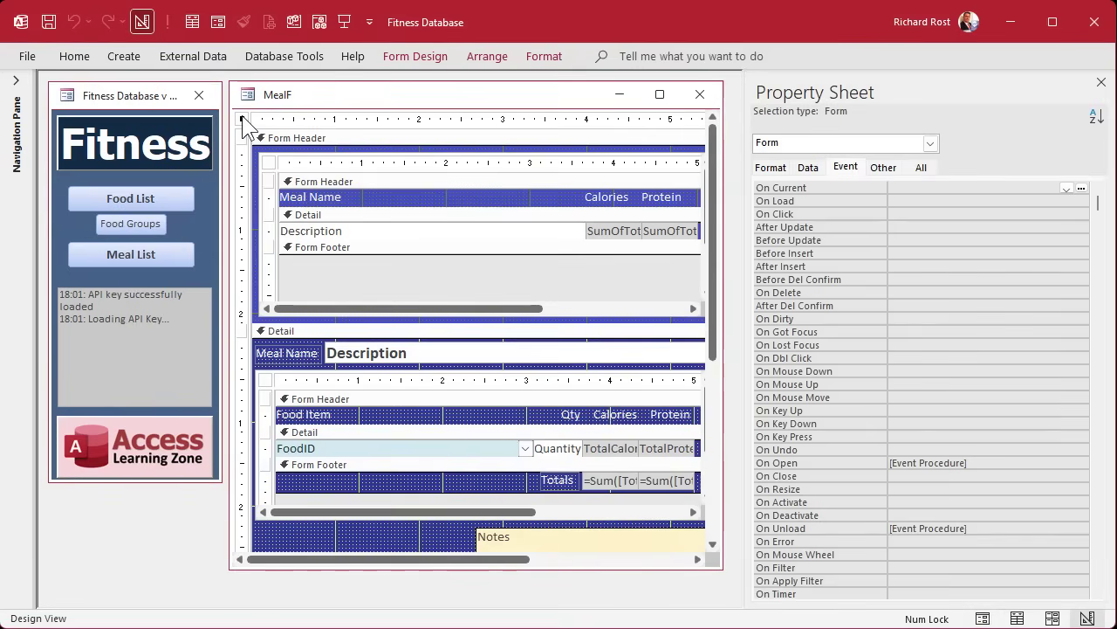
pyautogui.click(1055, 463)
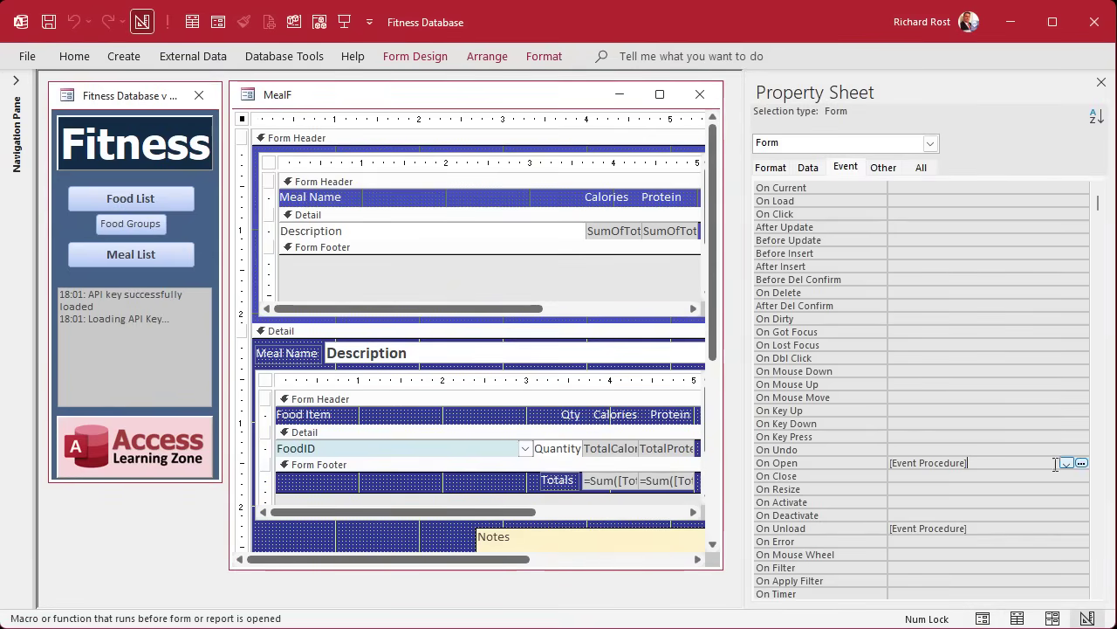
pyautogui.click(1081, 463)
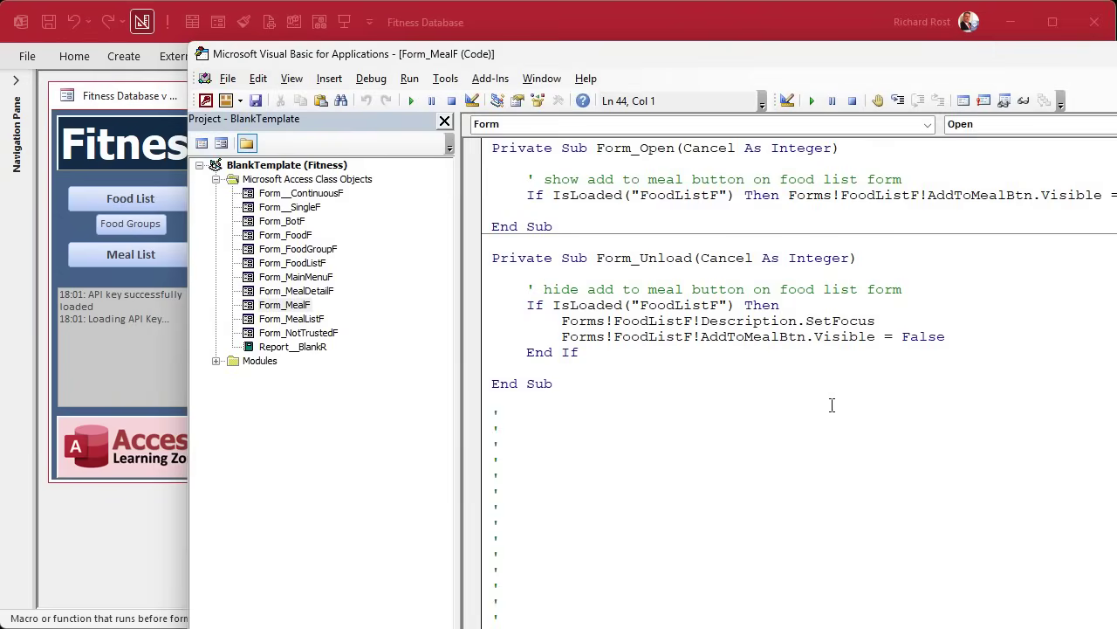
pyautogui.scroll(3, 730, 347)
pyautogui.click(604, 352)
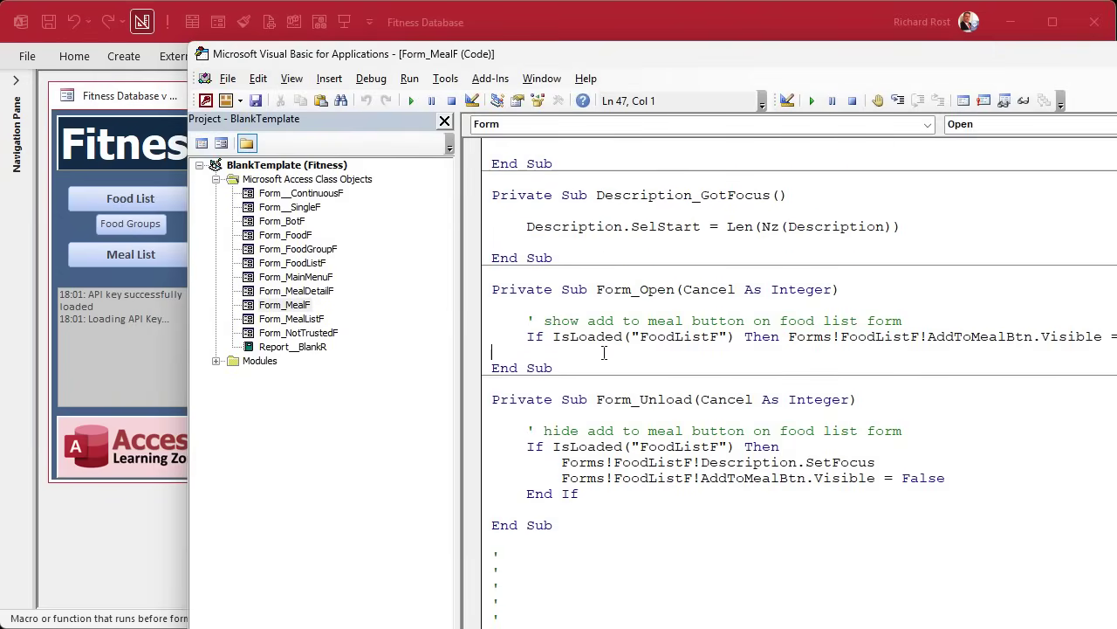
pyautogui.press('Return')
pyautogui.press('Return')
pyautogui.press('Up')
pyautogui.press('Up')
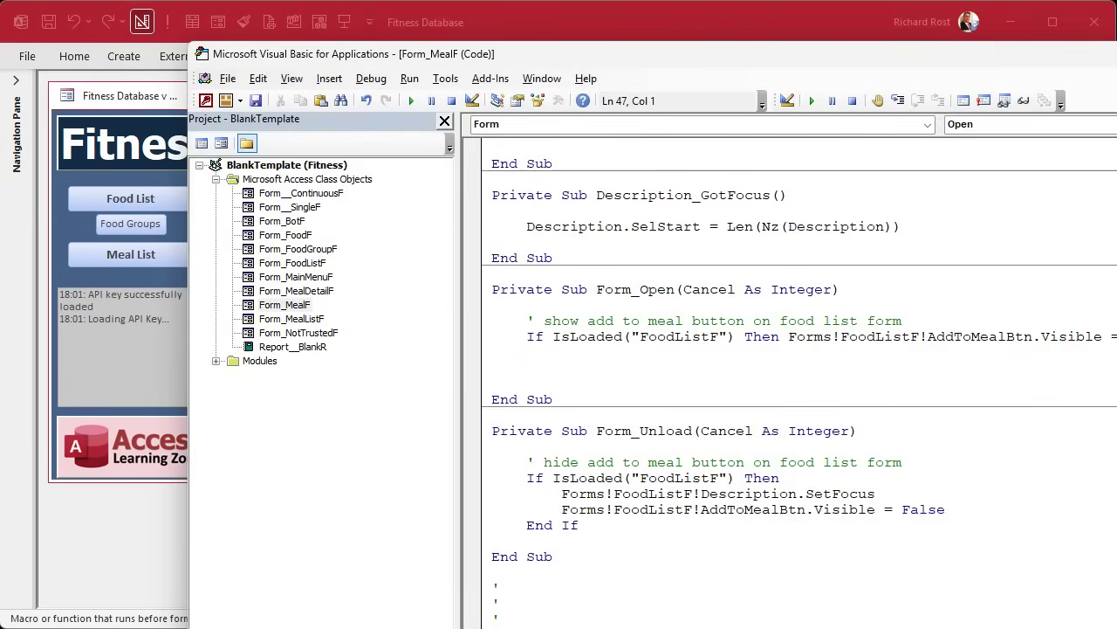
pyautogui.press('Down')
pyautogui.press('Tab')
pyautogui.write('description.set')
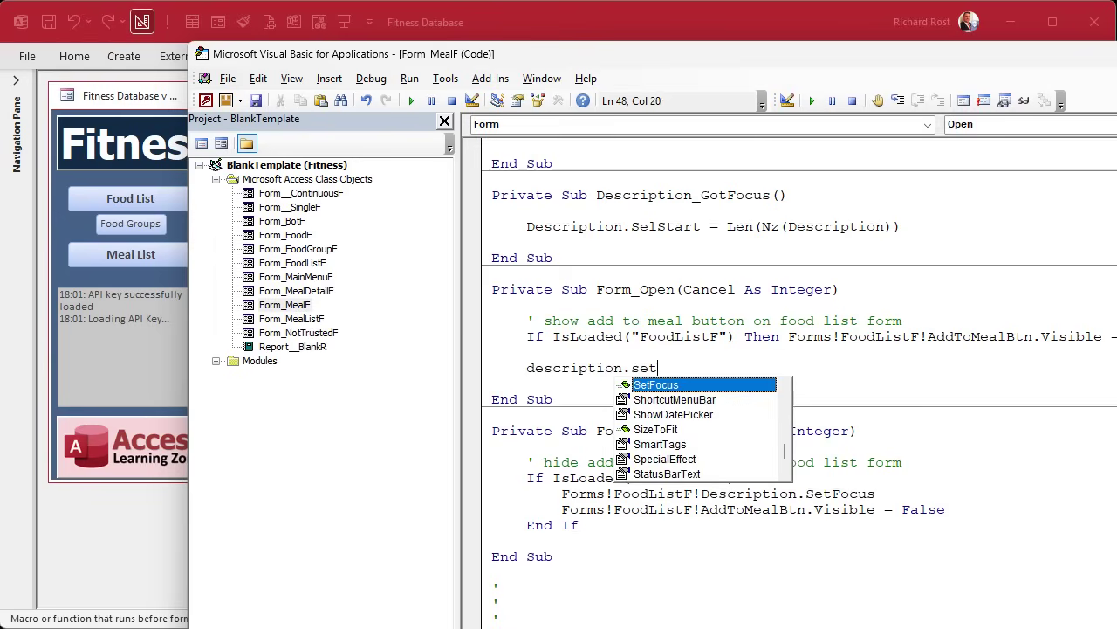
pyautogui.write('focus')
pyautogui.press('Return')
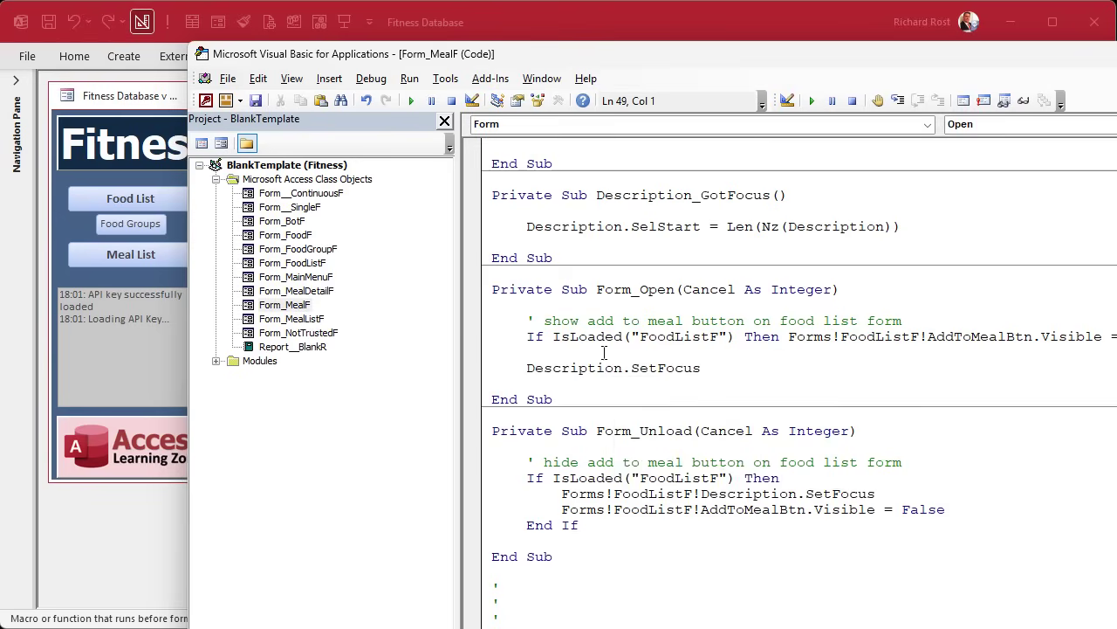
pyautogui.hotkey('alt', 'q')
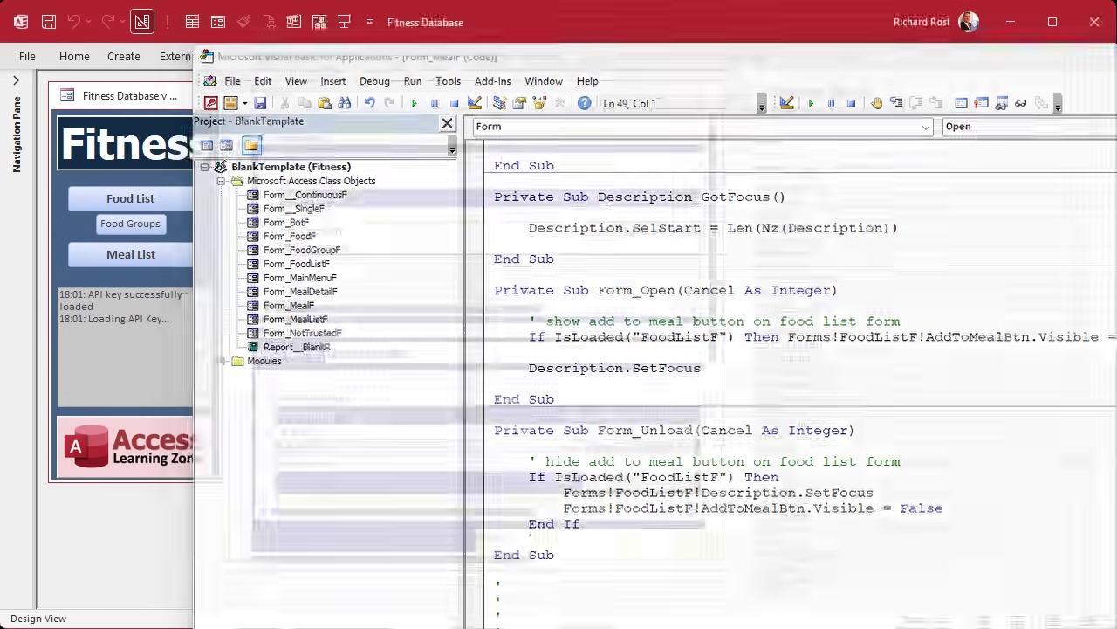
# Reopen MealF and click through meal list rows, from Fish, Rice, Veggies! to Happy Popcorn Part 2.
pyautogui.click(702, 92)
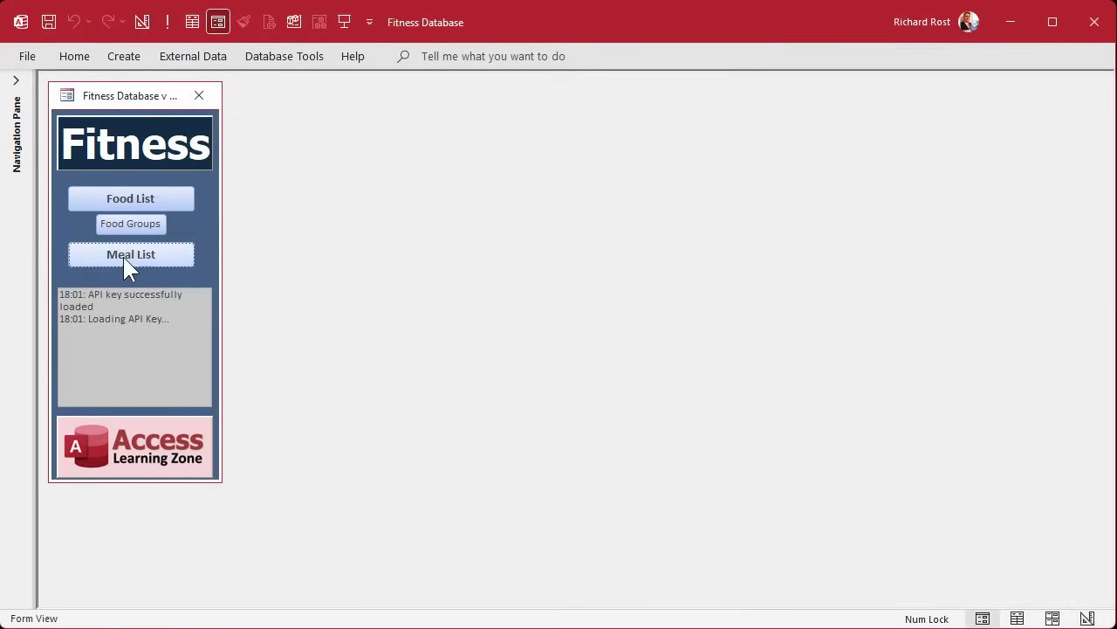
pyautogui.click(122, 254)
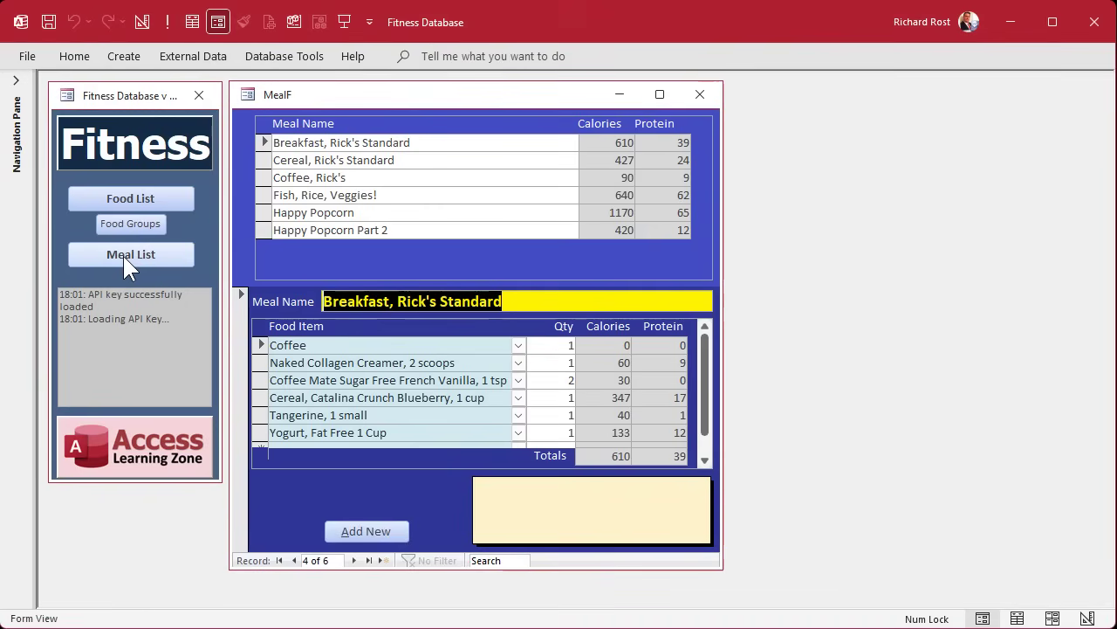
pyautogui.click(443, 194)
pyautogui.click(430, 166)
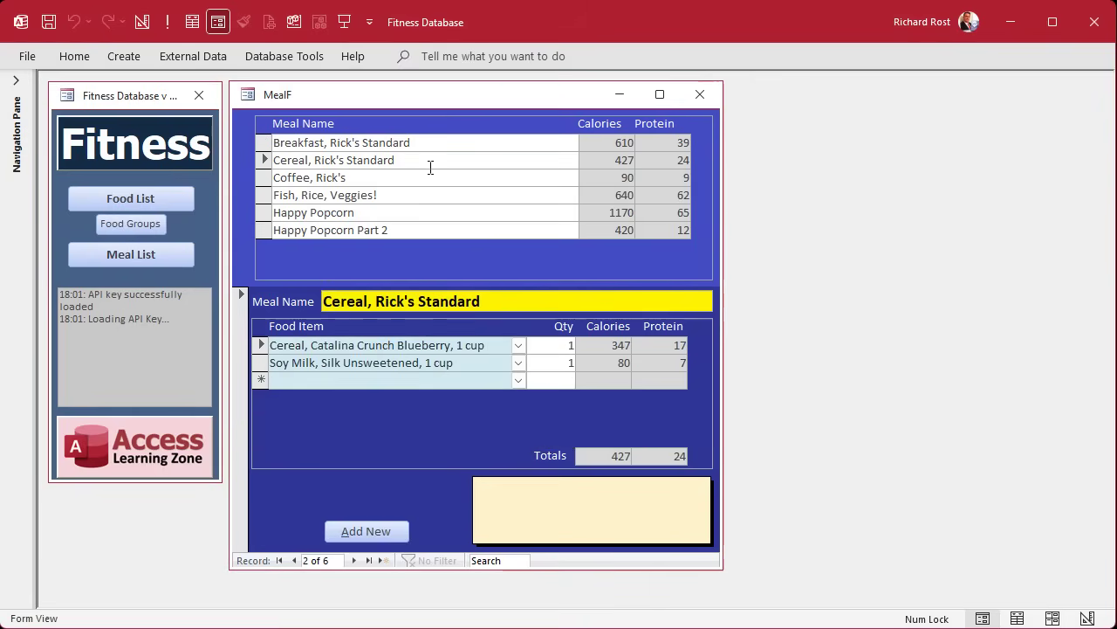
pyautogui.click(429, 142)
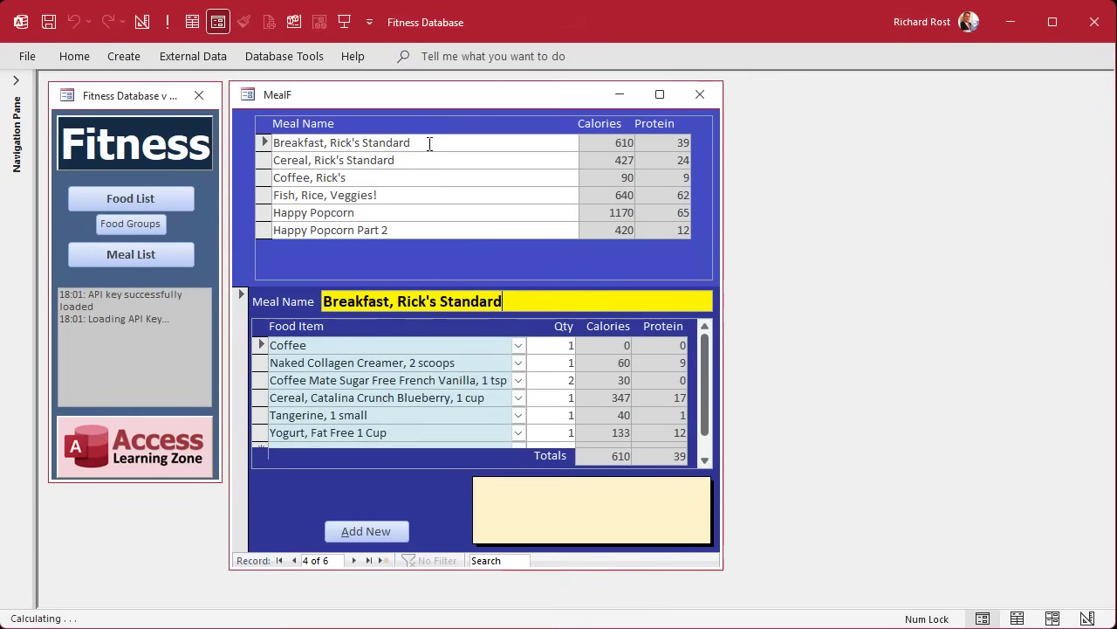
pyautogui.click(437, 162)
pyautogui.click(439, 177)
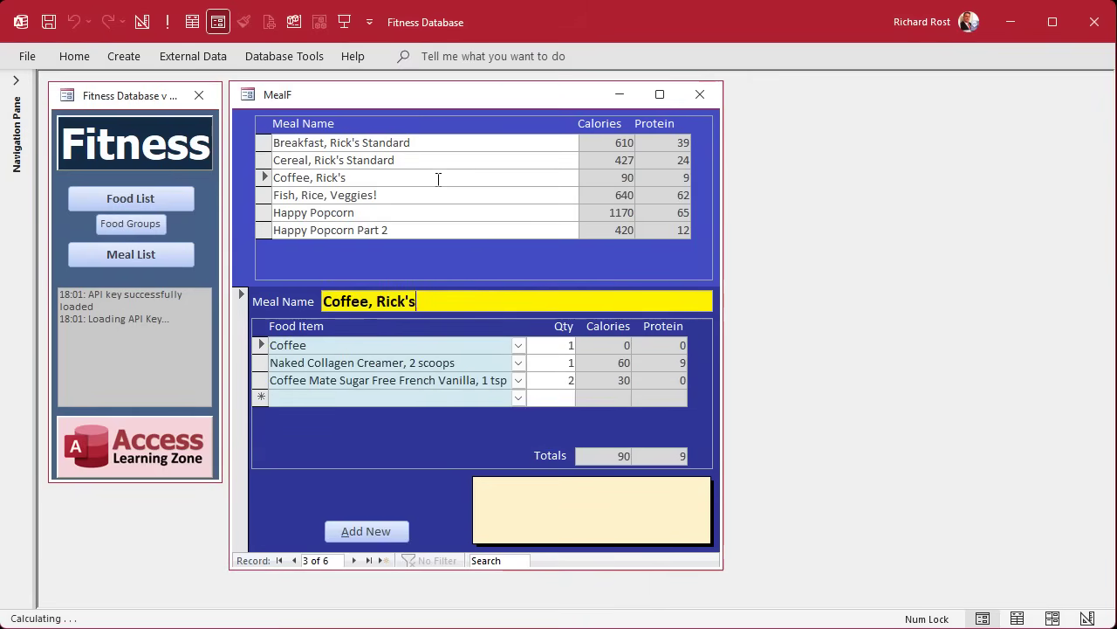
pyautogui.click(443, 212)
pyautogui.click(459, 230)
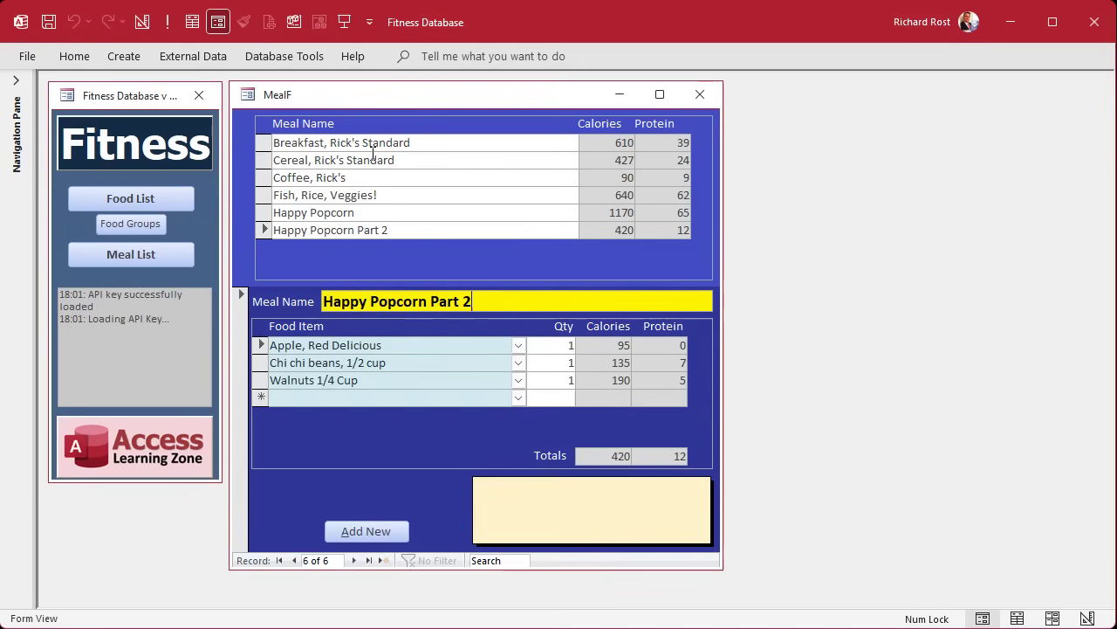
pyautogui.click(372, 157)
pyautogui.click(379, 179)
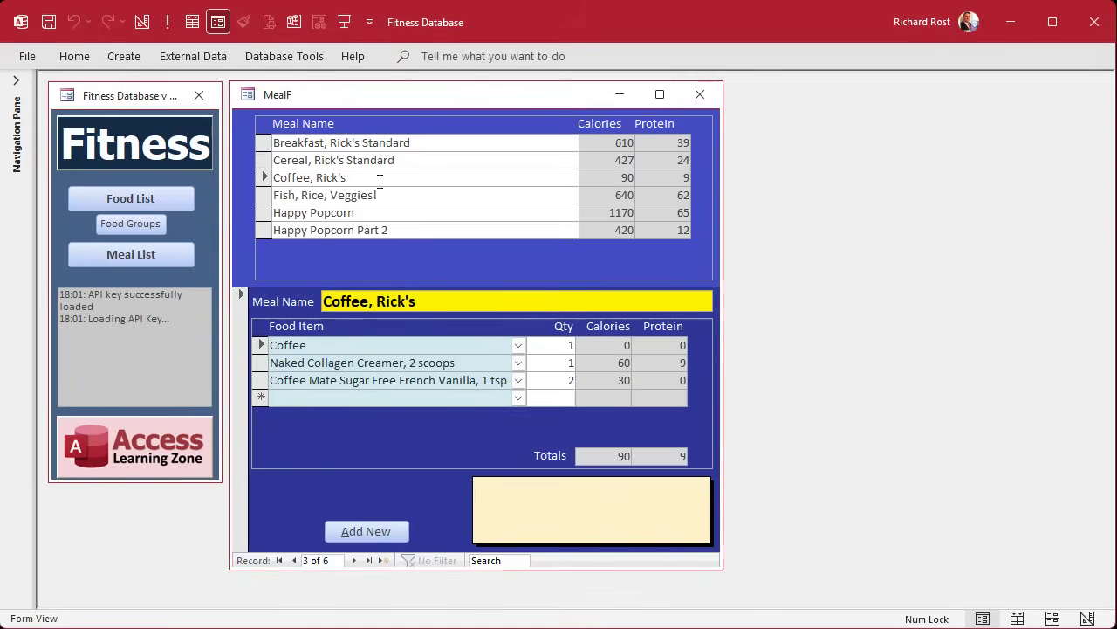
# Step through records with the navigation buttons, ending on Breakfast, Rick's Standard.
pyautogui.click(354, 560)
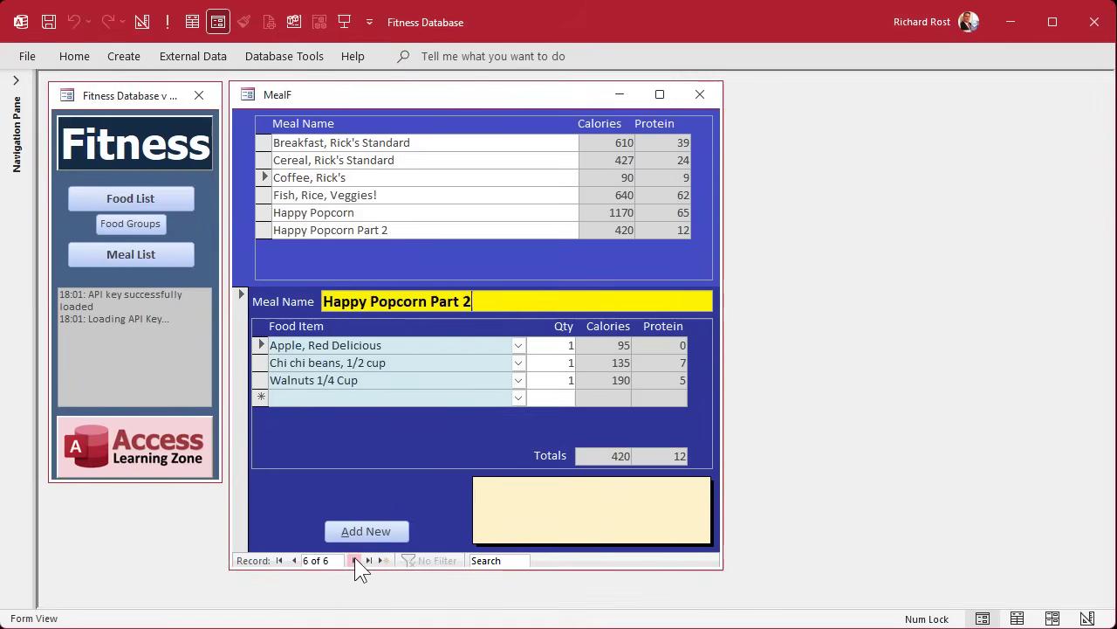
pyautogui.click(354, 560)
pyautogui.click(293, 560)
pyautogui.click(293, 560)
pyautogui.click(294, 561)
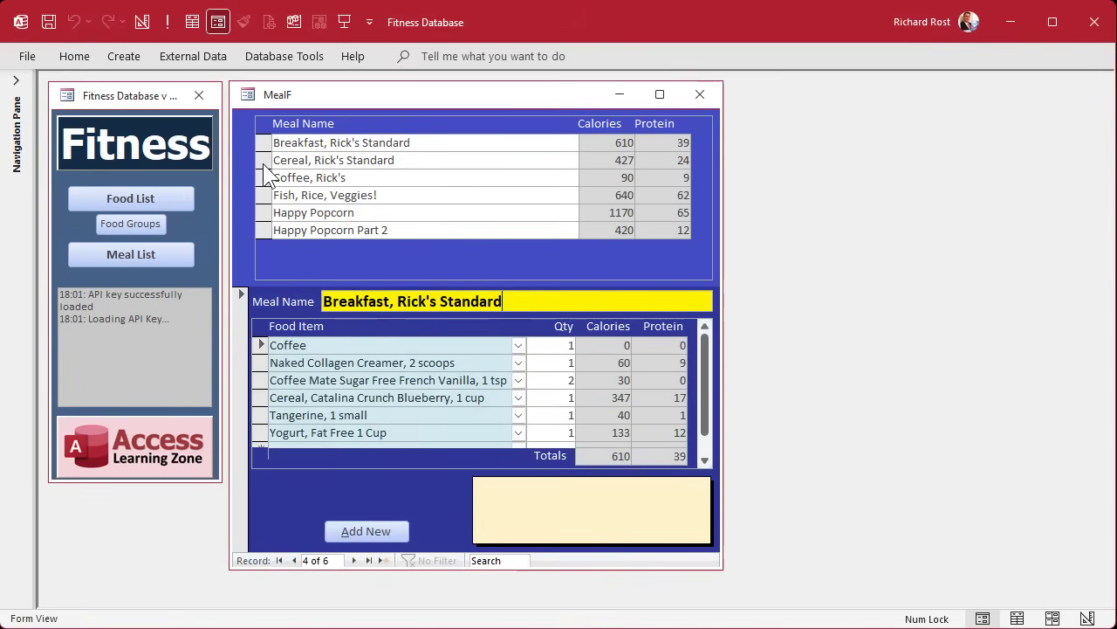
# In MealF's design, open MealListF's Form_Current code and select the record-sync code to copy.
pyautogui.rightClick(411, 96)
pyautogui.click(454, 236)
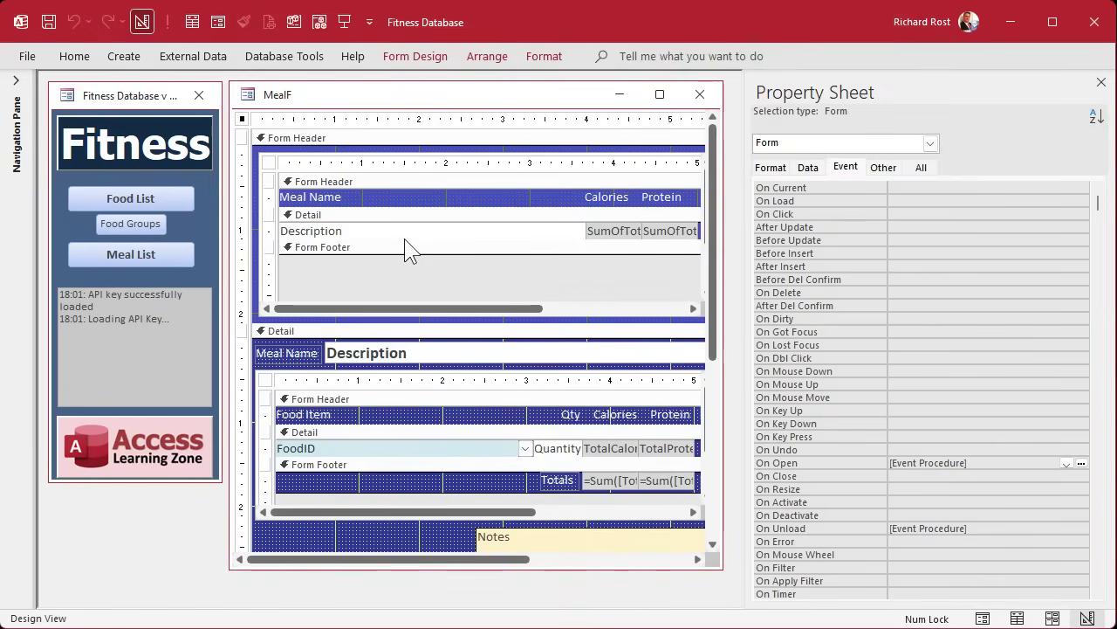
pyautogui.click(269, 162)
pyautogui.click(268, 161)
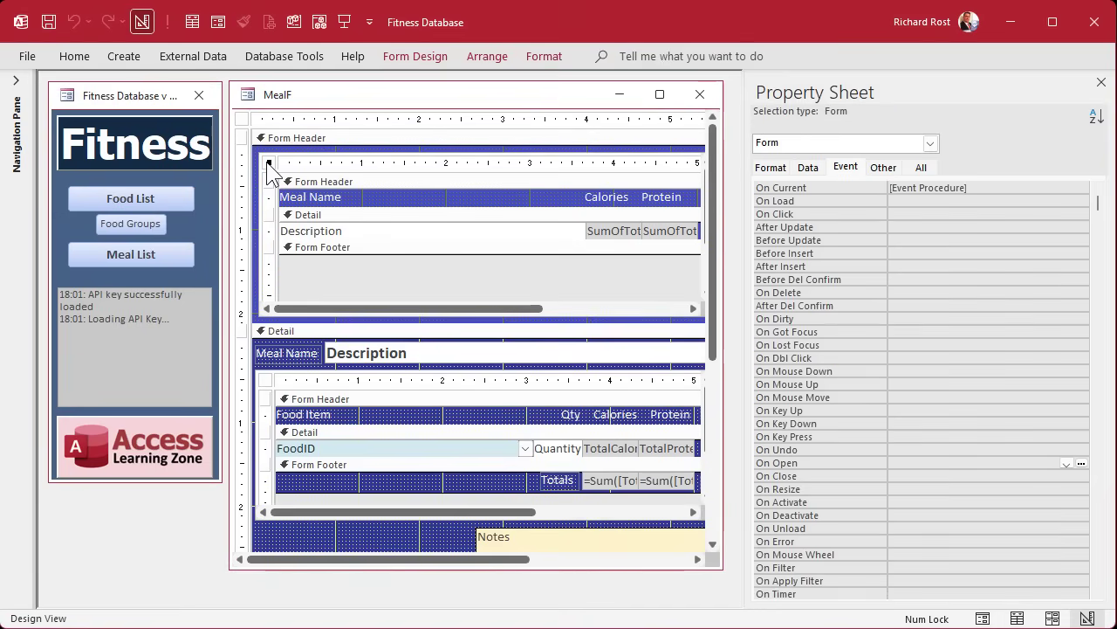
pyautogui.click(983, 186)
pyautogui.click(1081, 187)
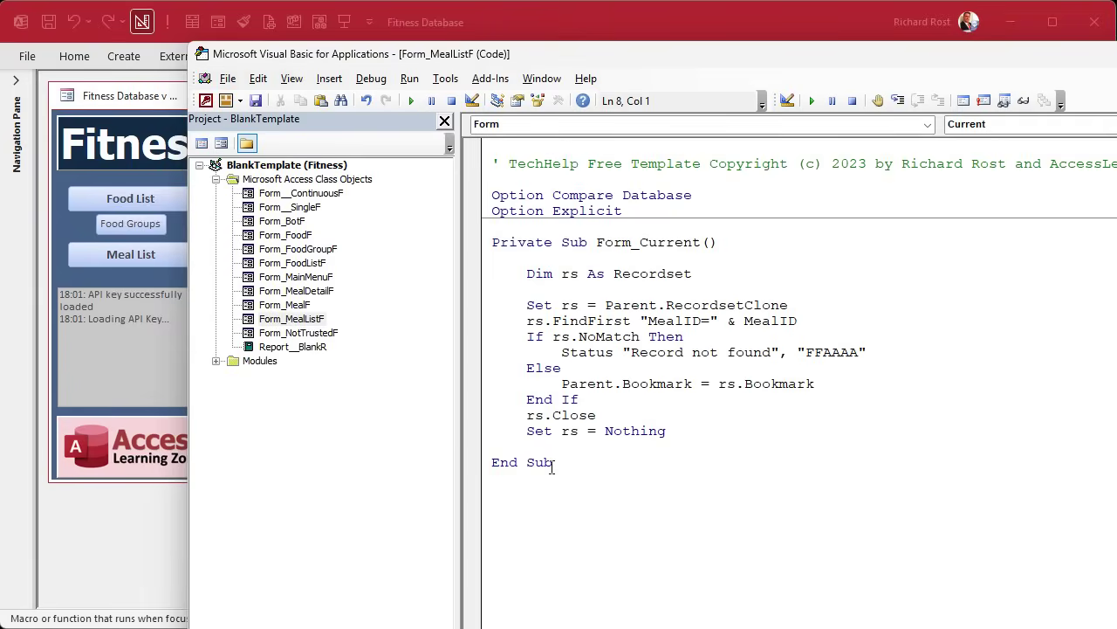
pyautogui.moveTo(559, 262); pyautogui.dragTo(783, 440)
pyautogui.hotkey('ctrl', 'c')
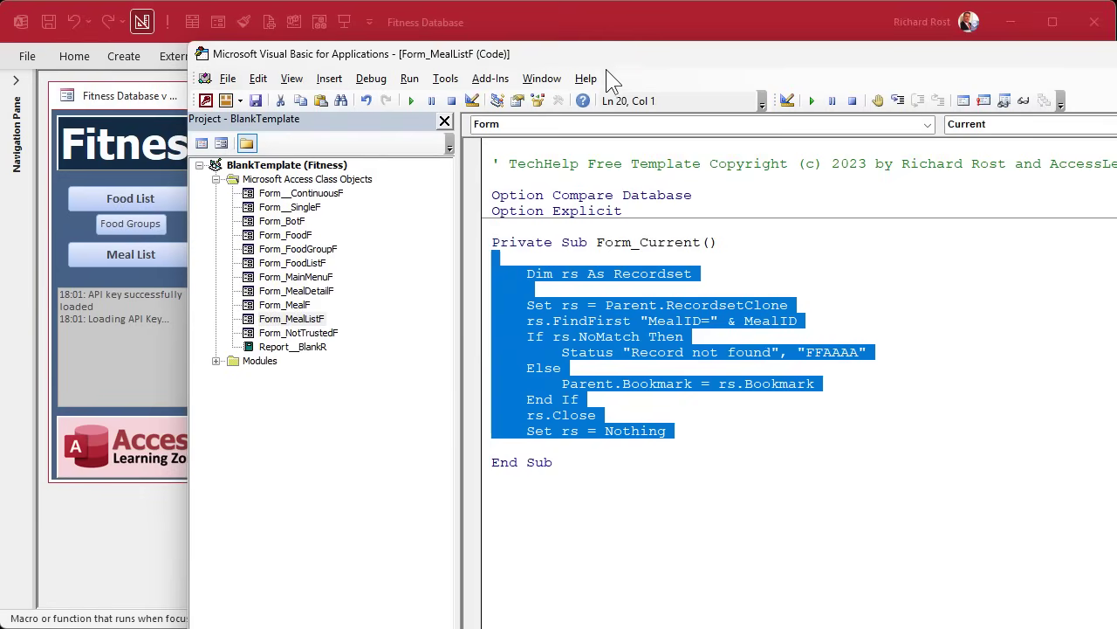
# Create an empty On Current event procedure for the MealF form itself.
pyautogui.moveTo(489, 53); pyautogui.dragTo(1063, 70)
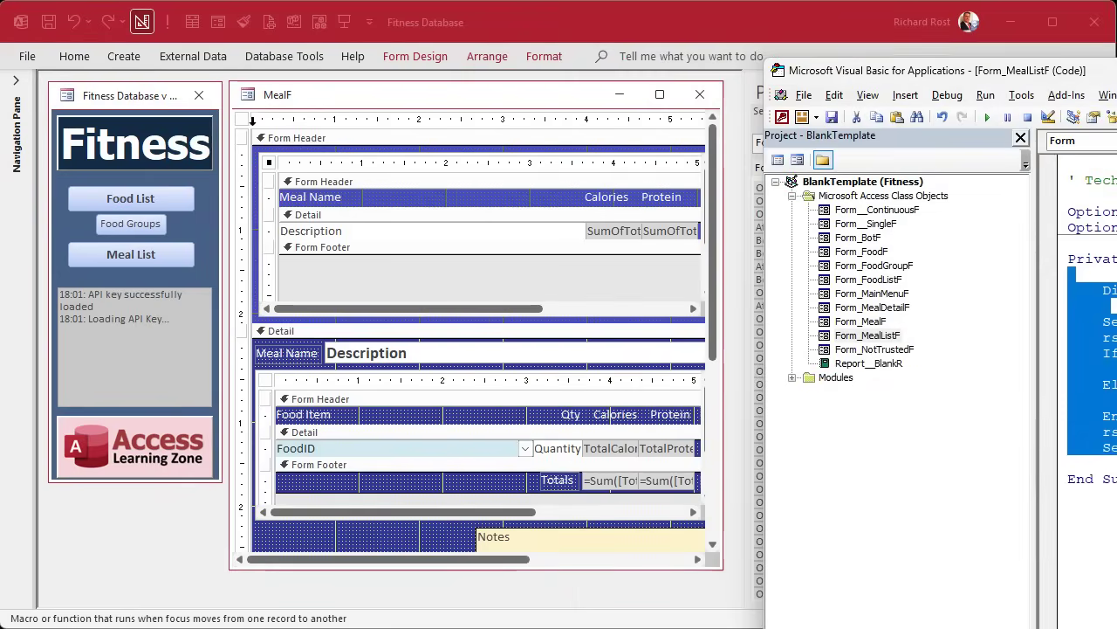
pyautogui.click(242, 119)
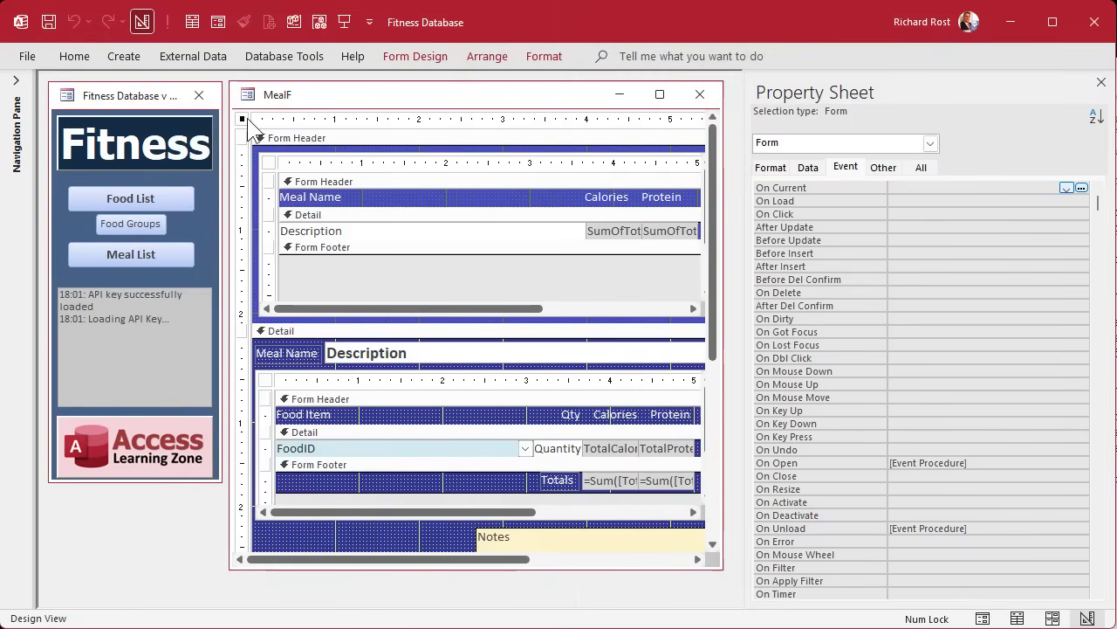
pyautogui.click(929, 187)
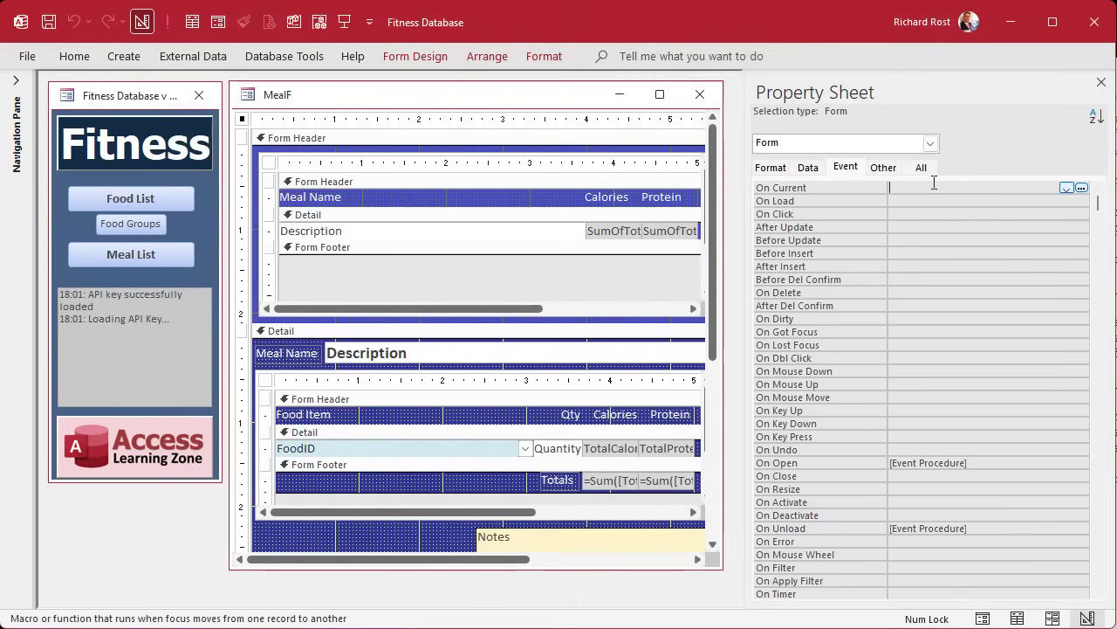
pyautogui.click(1081, 188)
pyautogui.moveTo(1116, 29); pyautogui.dragTo(590, 36)
# Paste the sync code and change Parent to MealListF.Form in the Set rs line.
pyautogui.hotkey('ctrl', 'v')
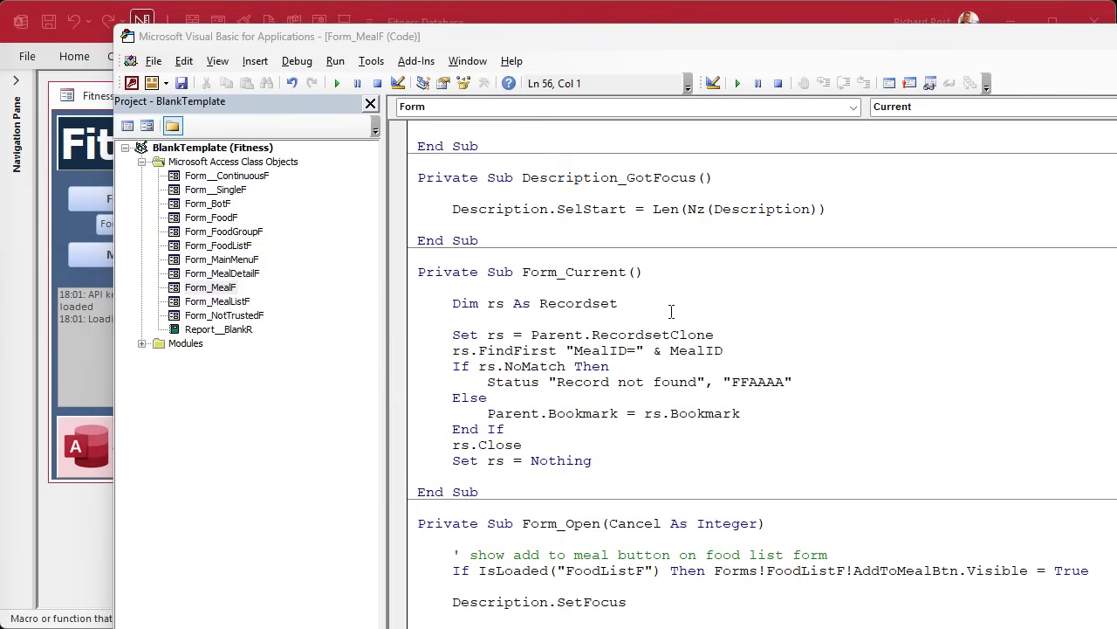
pyautogui.doubleClick(563, 334)
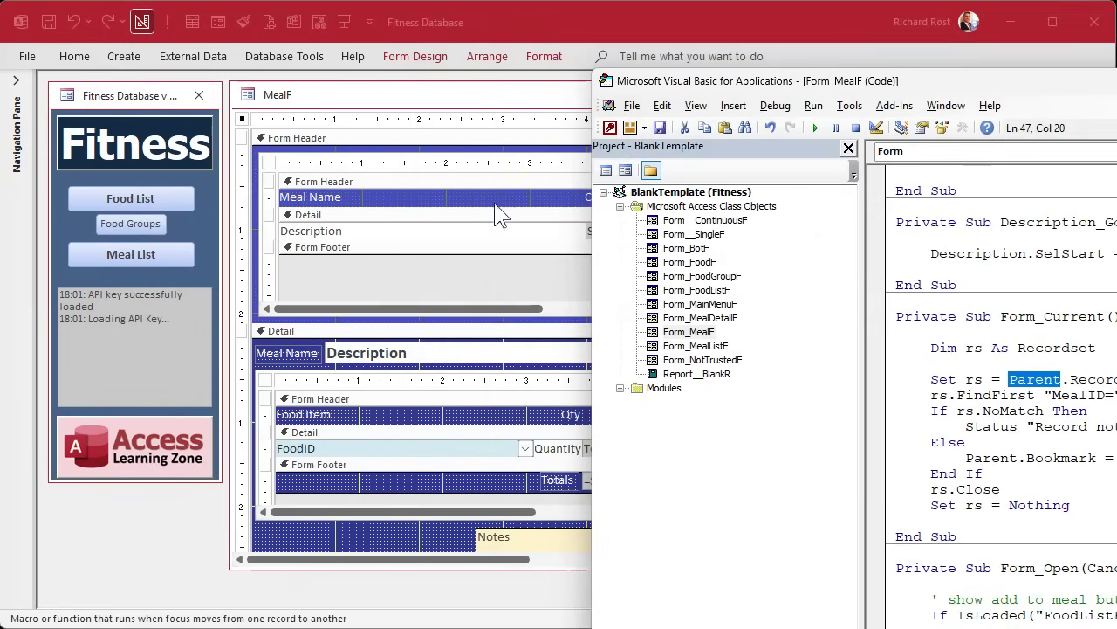
pyautogui.click(342, 152)
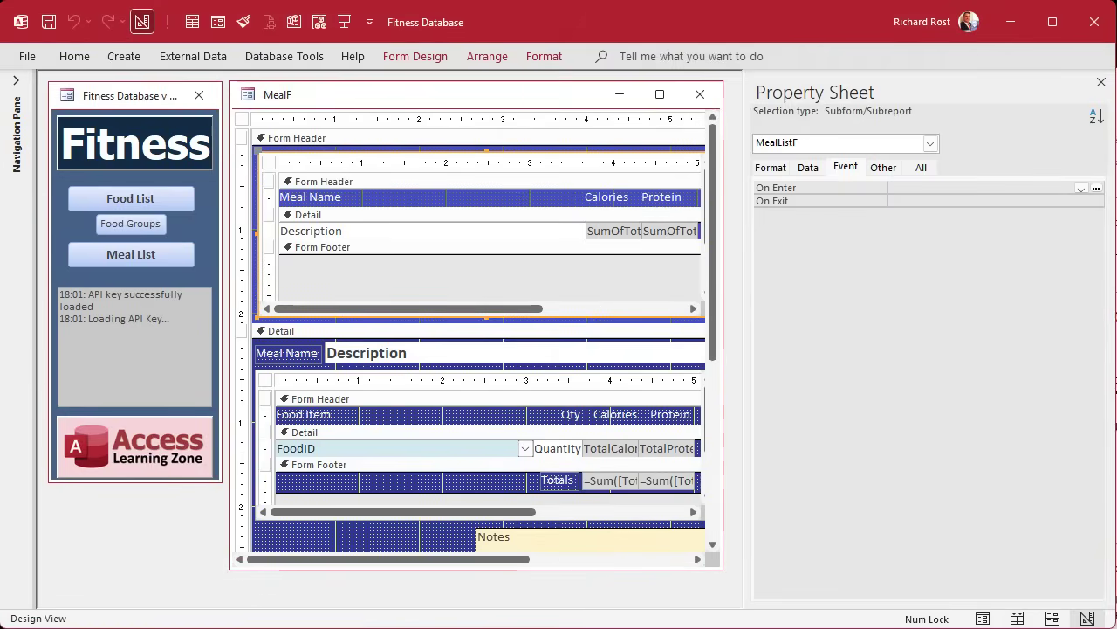
pyautogui.hotkey('alt', 'F11')
pyautogui.moveTo(903, 59); pyautogui.dragTo(821, 48)
pyautogui.click(552, 346)
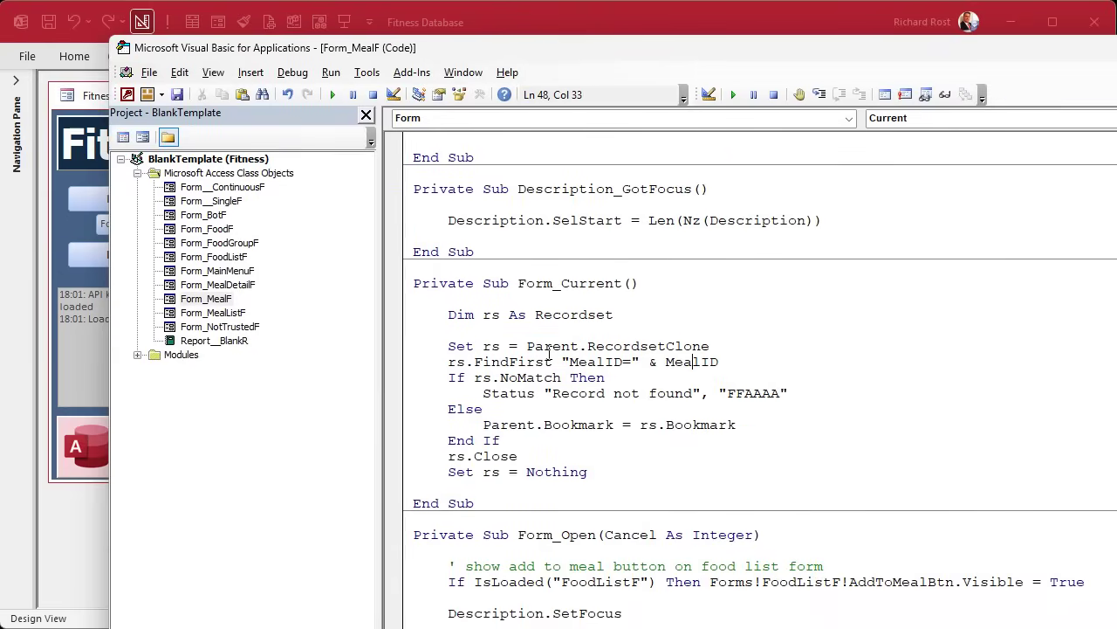
pyautogui.doubleClick(552, 346)
pyautogui.write('meallistf')
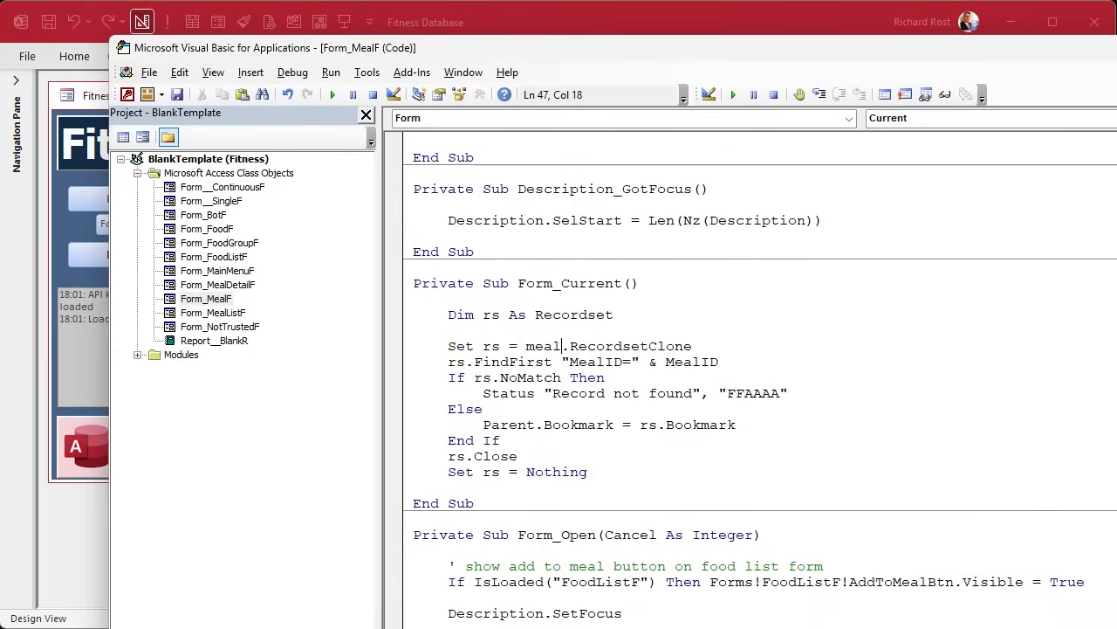
pyautogui.write('.form')
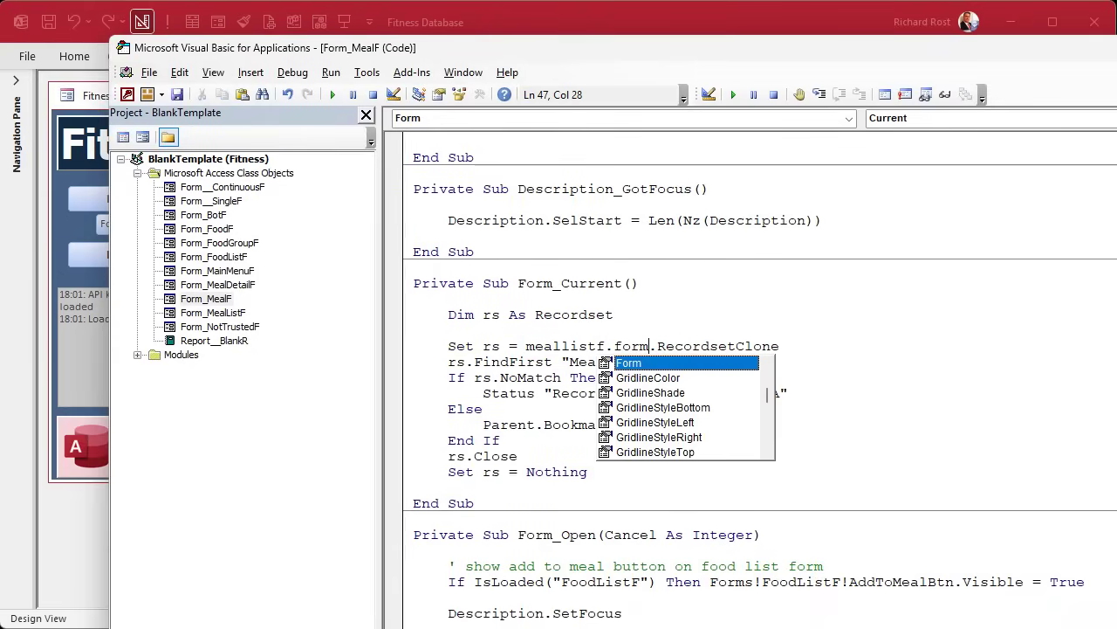
pyautogui.write('.')
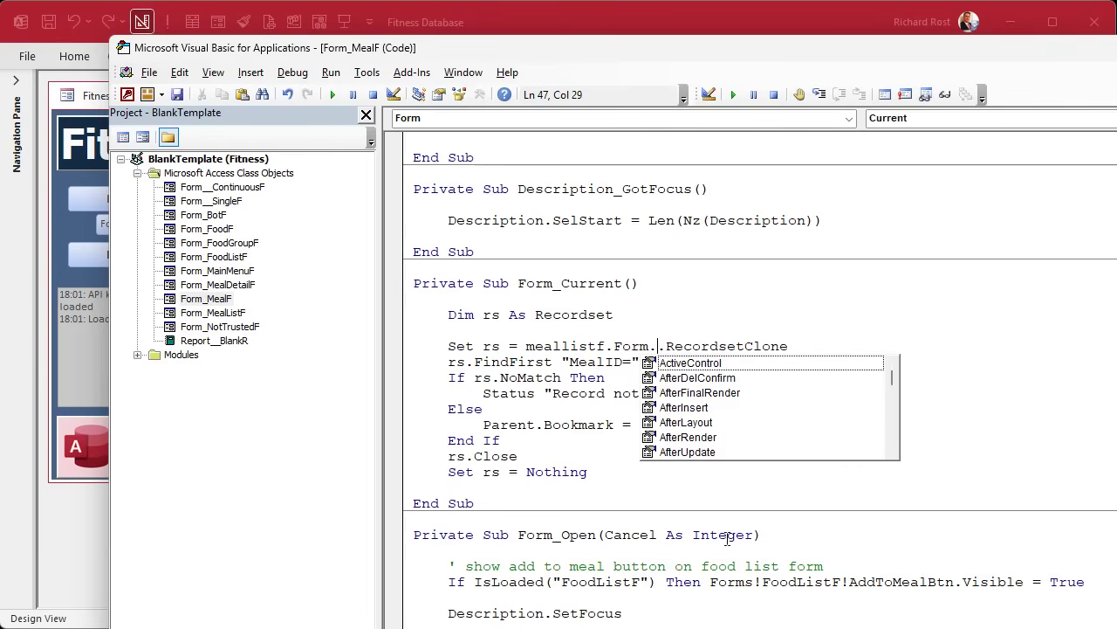
pyautogui.press('Delete')
pyautogui.press('Escape')
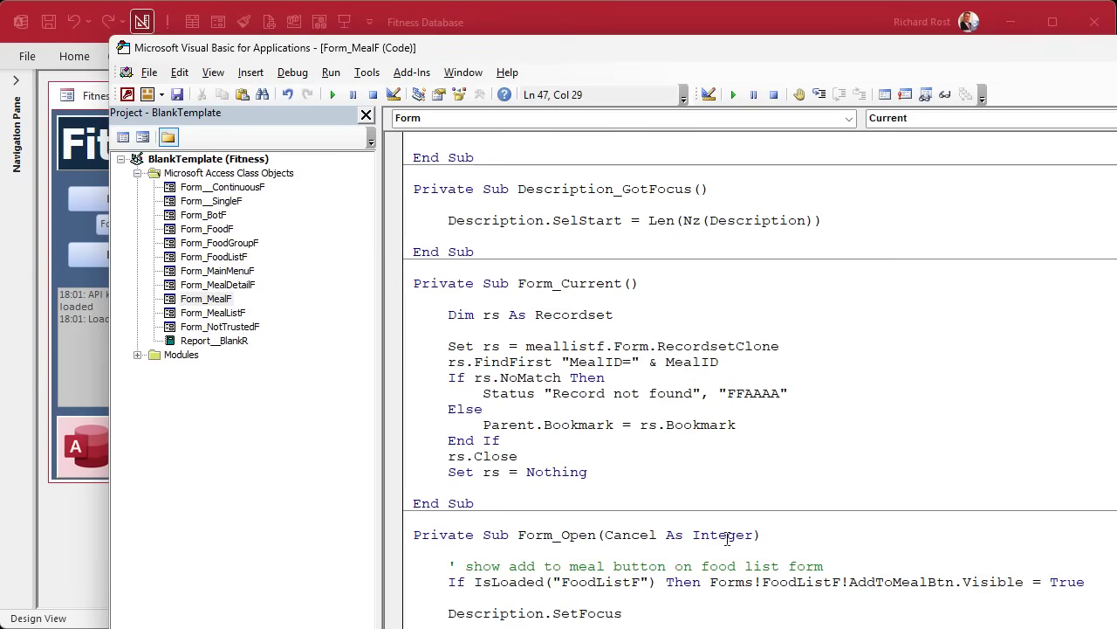
pyautogui.press('Up')
# Replace Parent with MealListF.Form in the Bookmark line, removing the doubled dot.
pyautogui.moveTo(525, 345); pyautogui.dragTo(657, 346)
pyautogui.hotkey('ctrl', 'c')
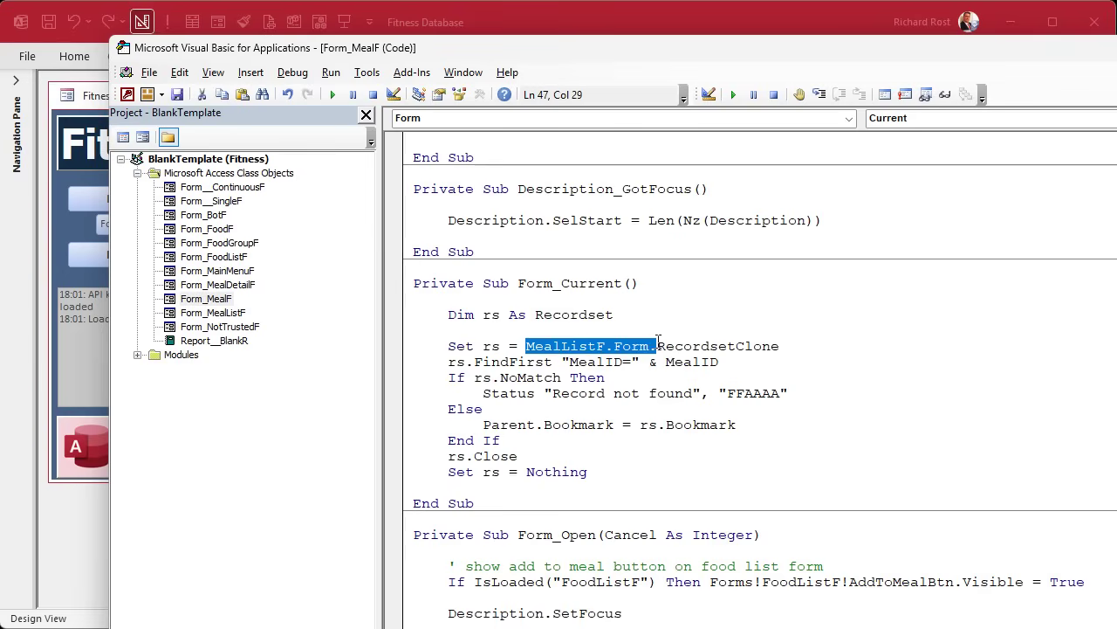
pyautogui.doubleClick(518, 425)
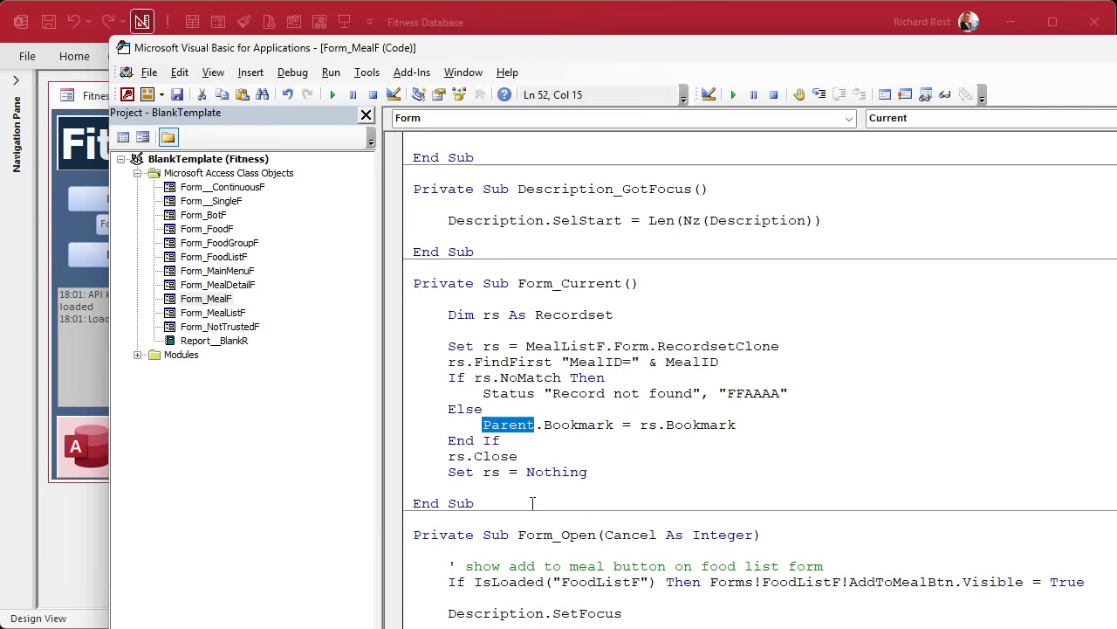
pyautogui.hotkey('ctrl', 'v')
pyautogui.press('BackSpace')
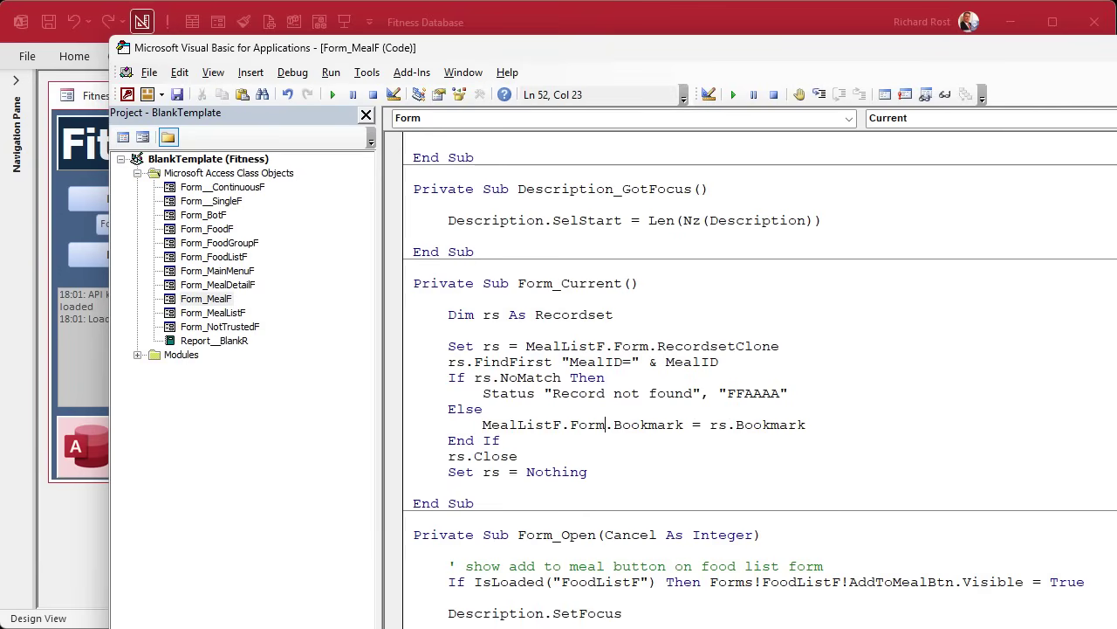
pyautogui.click(616, 494)
# Save both form modules and close the MealF design.
pyautogui.hotkey('ctrl', 's')
pyautogui.click(417, 392)
pyautogui.click(671, 35)
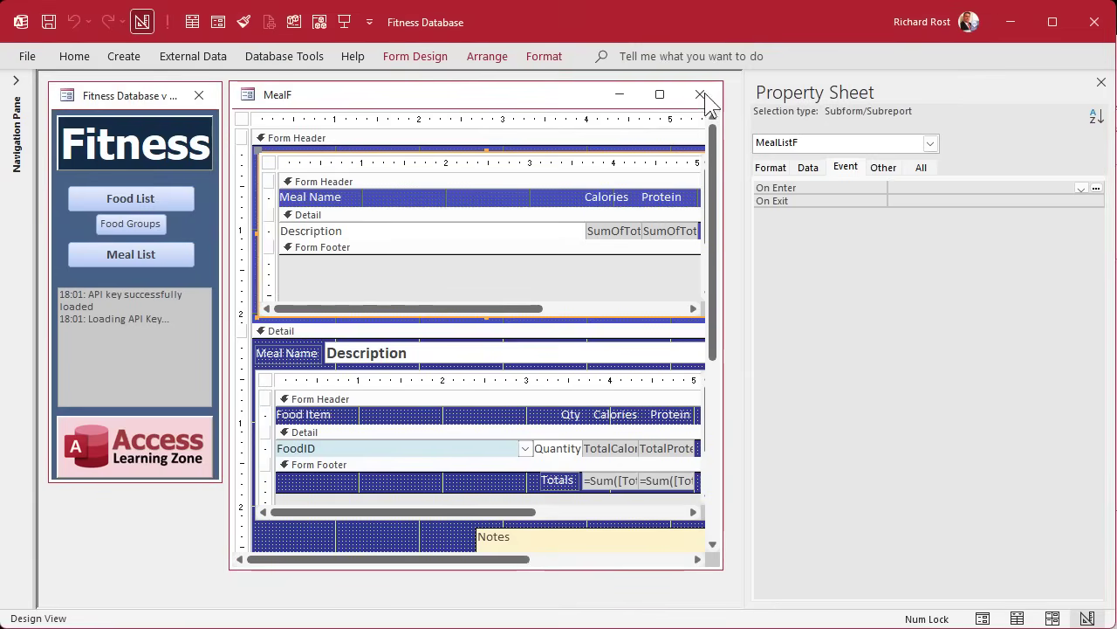
pyautogui.click(704, 92)
# Open Meal List and step through meals to confirm list and detail stay synced.
pyautogui.click(160, 256)
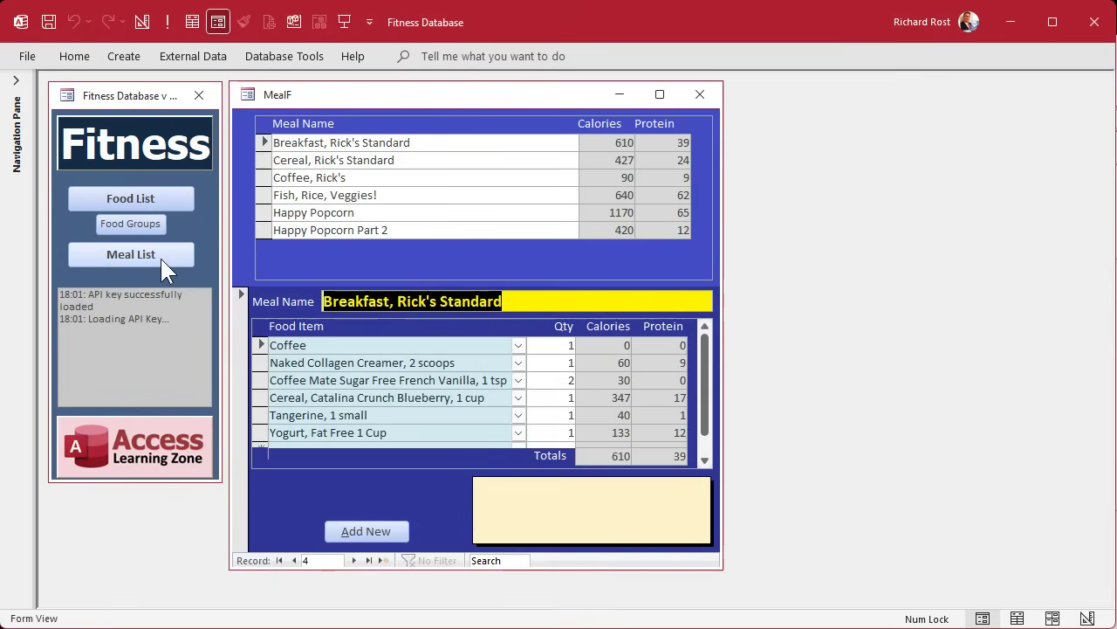
pyautogui.click(455, 177)
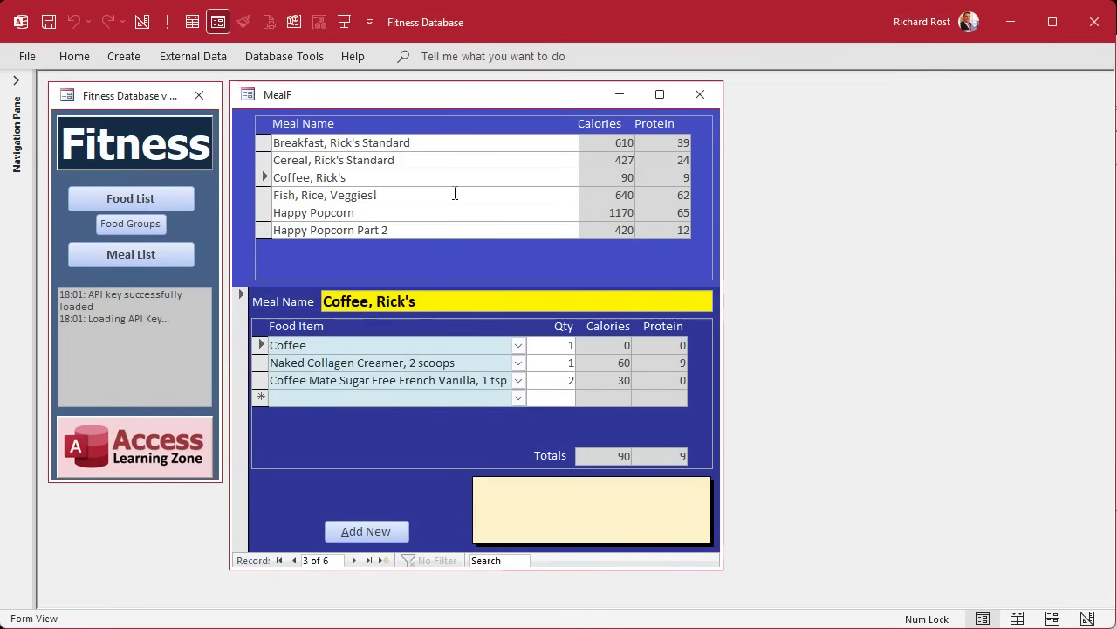
pyautogui.click(454, 194)
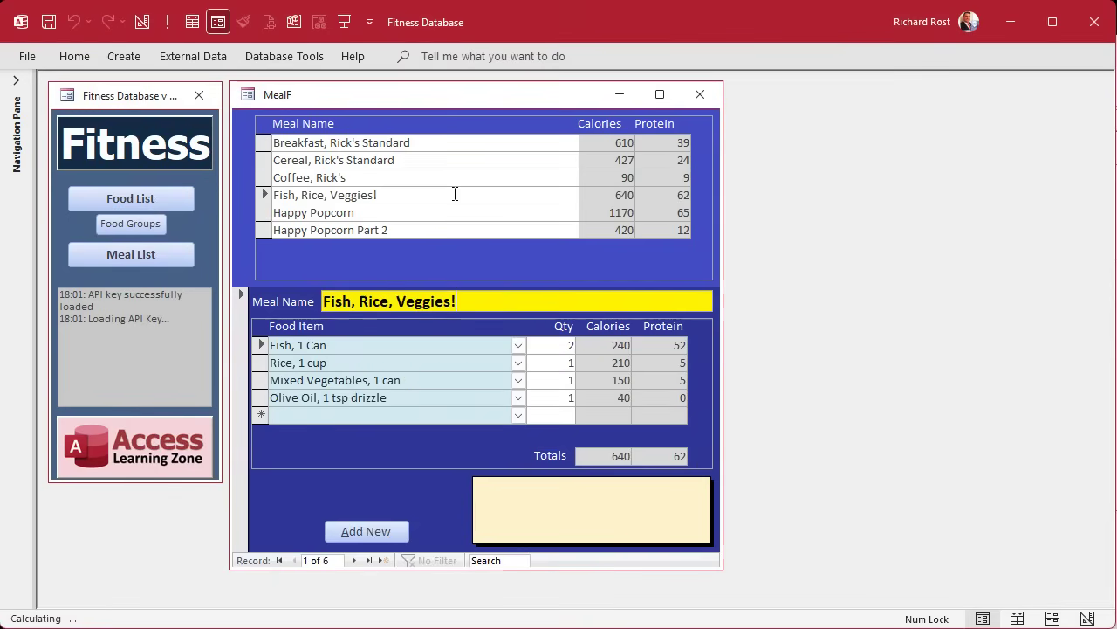
pyautogui.click(350, 559)
pyautogui.click(350, 559)
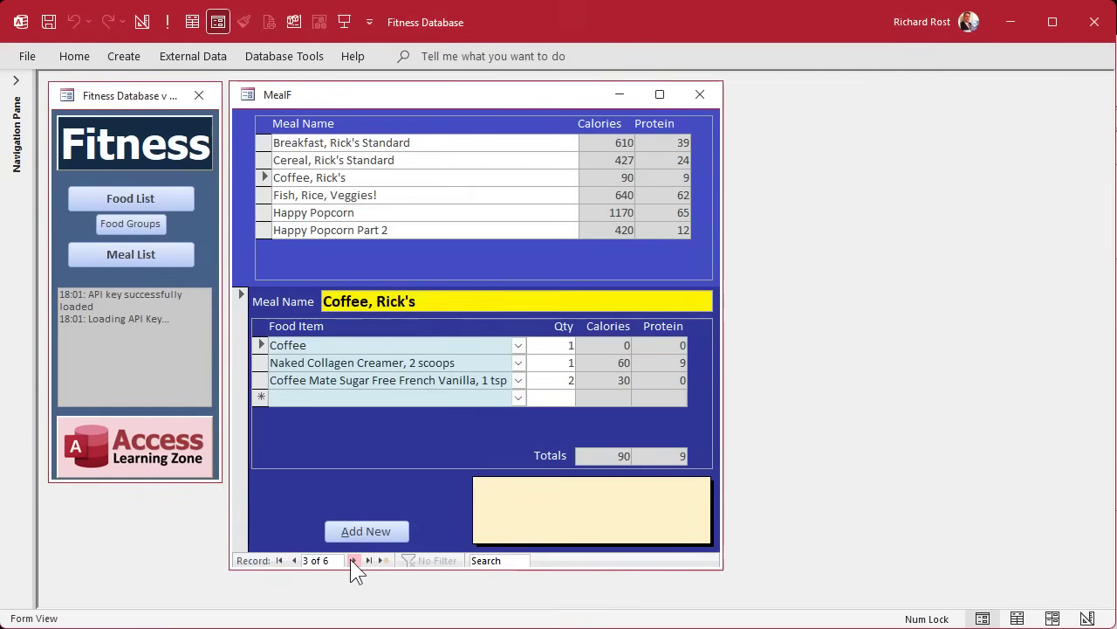
pyautogui.click(350, 559)
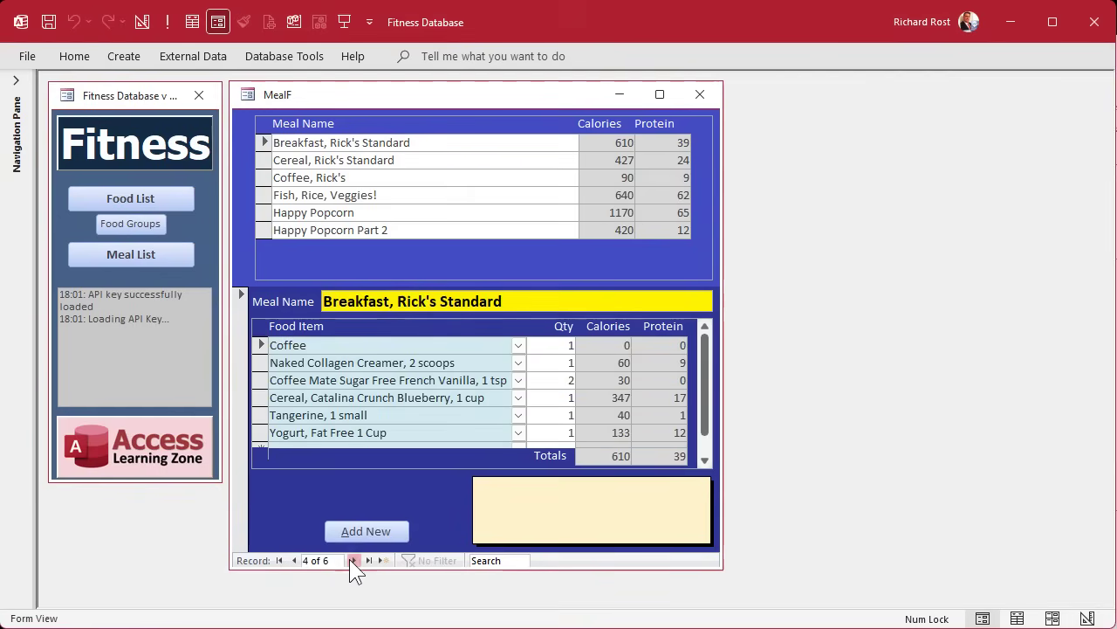
pyautogui.click(350, 560)
pyautogui.click(292, 561)
pyautogui.click(292, 561)
pyautogui.click(292, 560)
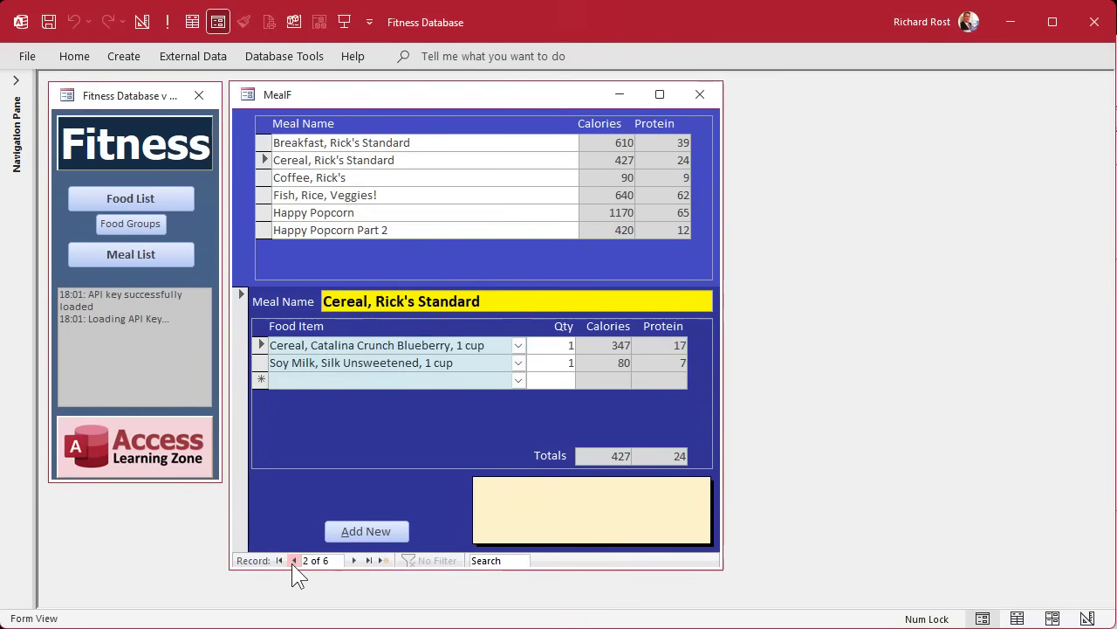
pyautogui.click(293, 561)
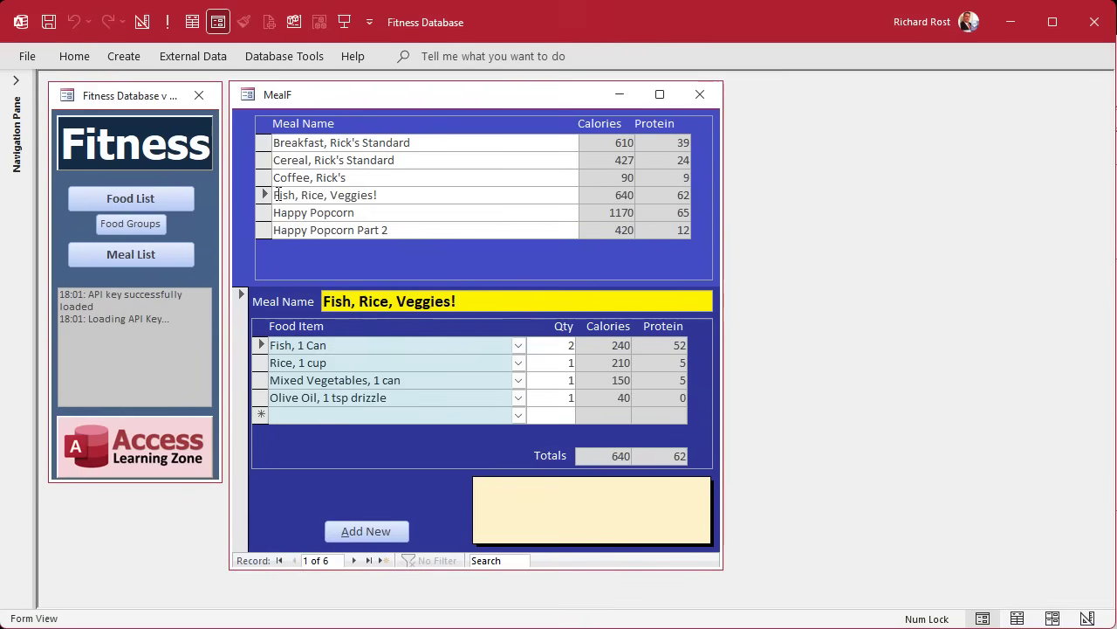
pyautogui.click(359, 562)
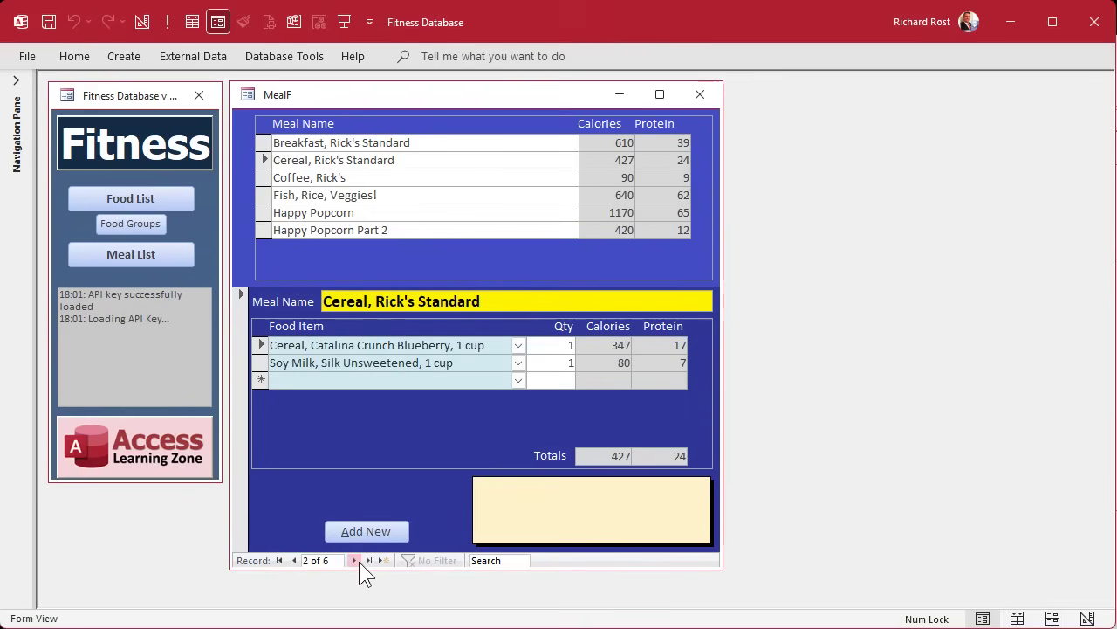
pyautogui.click(359, 562)
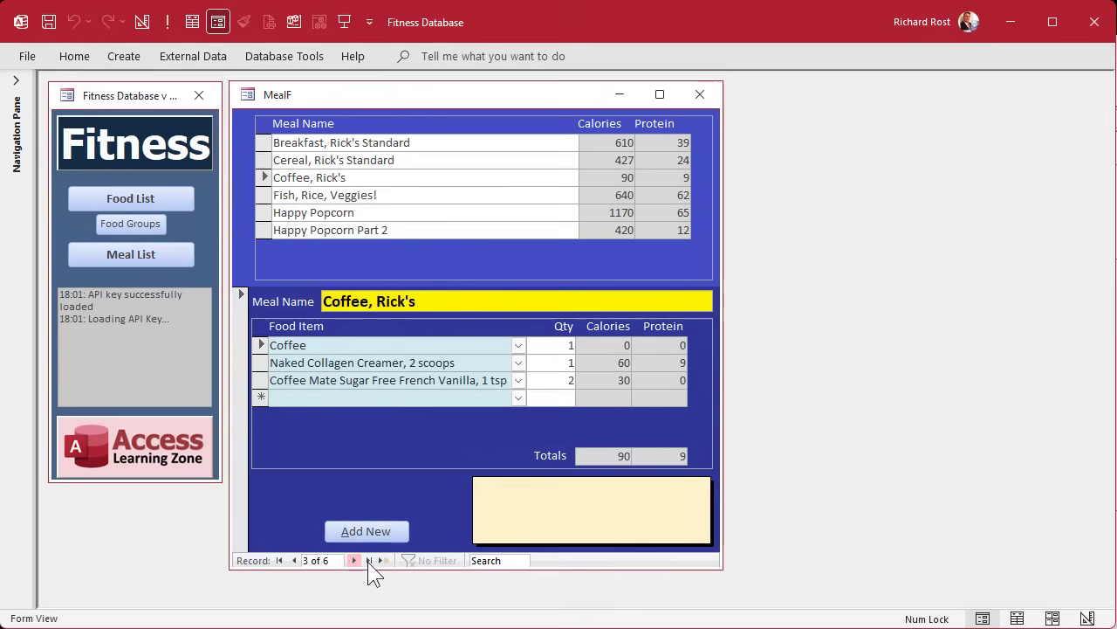
# Go to a new blank meal record, end run-time error 3077, and return to the code.
pyautogui.click(384, 560)
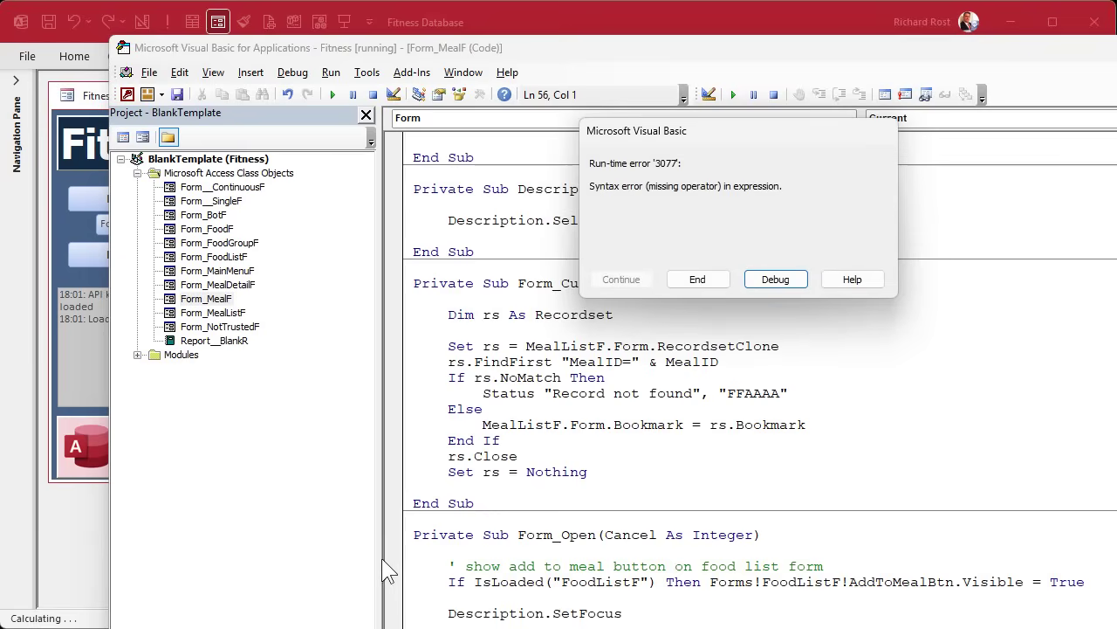
pyautogui.click(698, 281)
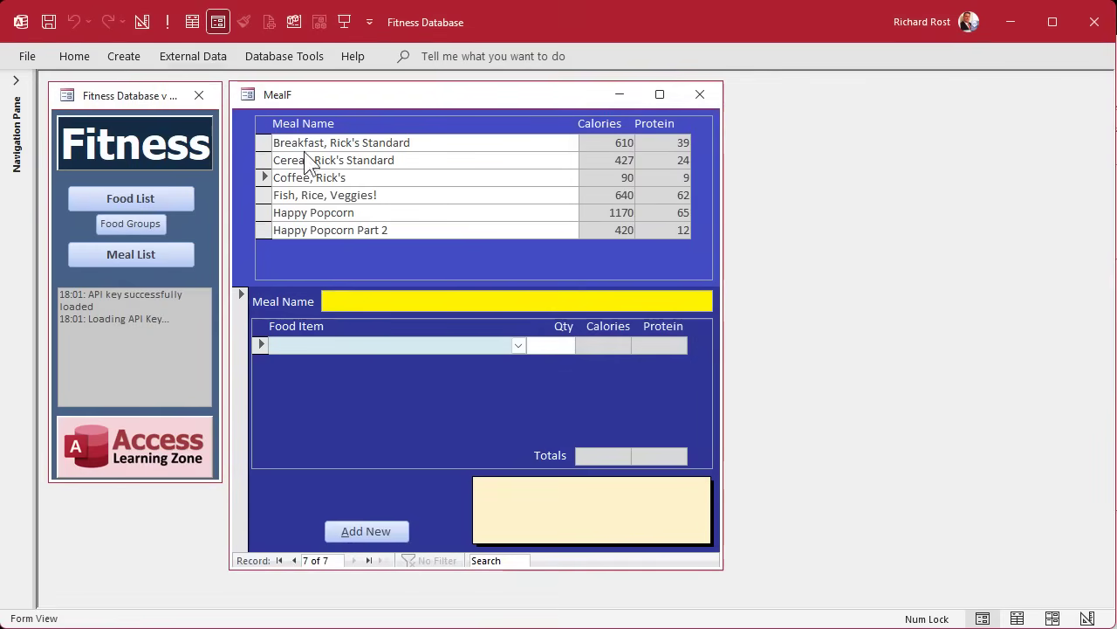
pyautogui.hotkey('alt', 'F11')
# Add 'If IsNull(MealID) Then Exit Sub' and 'If MealListF!MealID = MealID Then Exit Sub' below the Dim rs line.
pyautogui.click(641, 300)
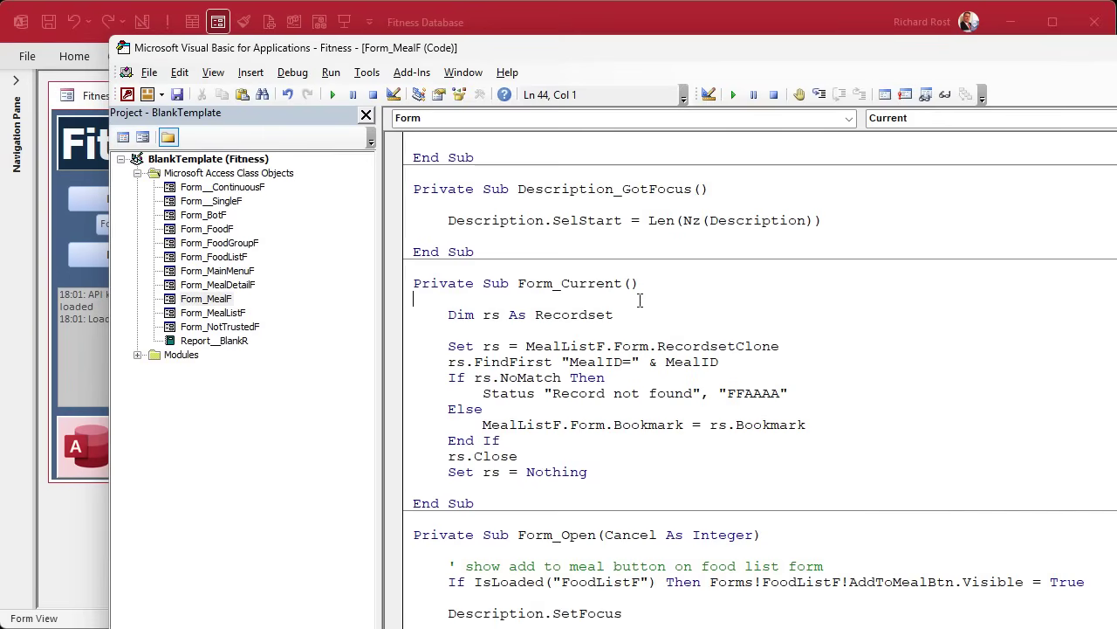
pyautogui.click(672, 331)
pyautogui.press('Return')
pyautogui.press('Return')
pyautogui.press('Up')
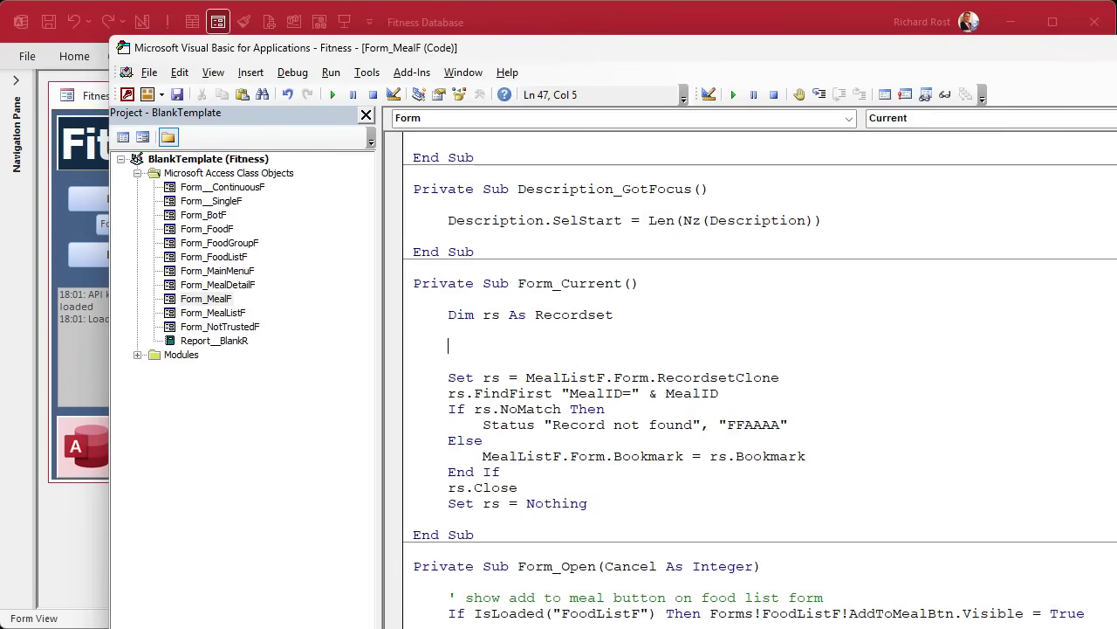
pyautogui.write('if isnull(Mea')
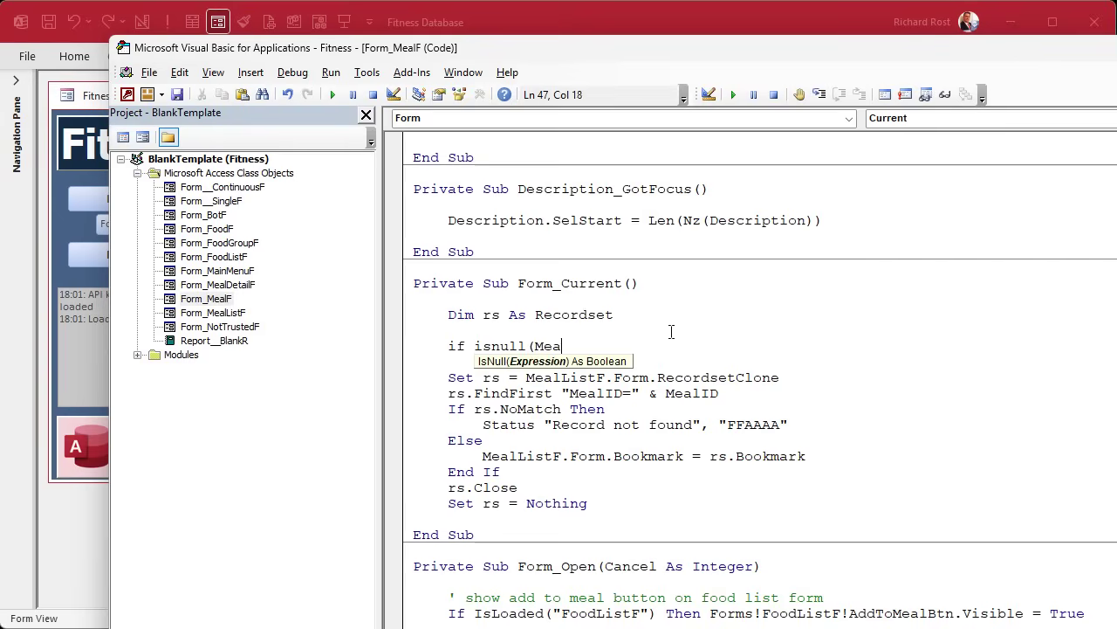
pyautogui.write('lID) then exit sub')
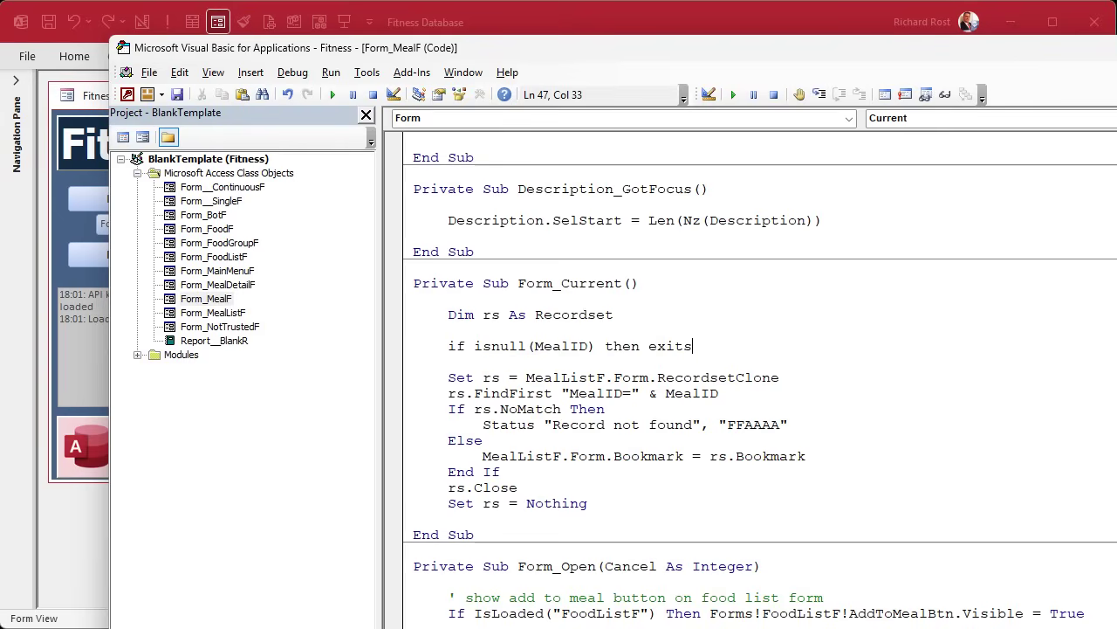
pyautogui.press('Return')
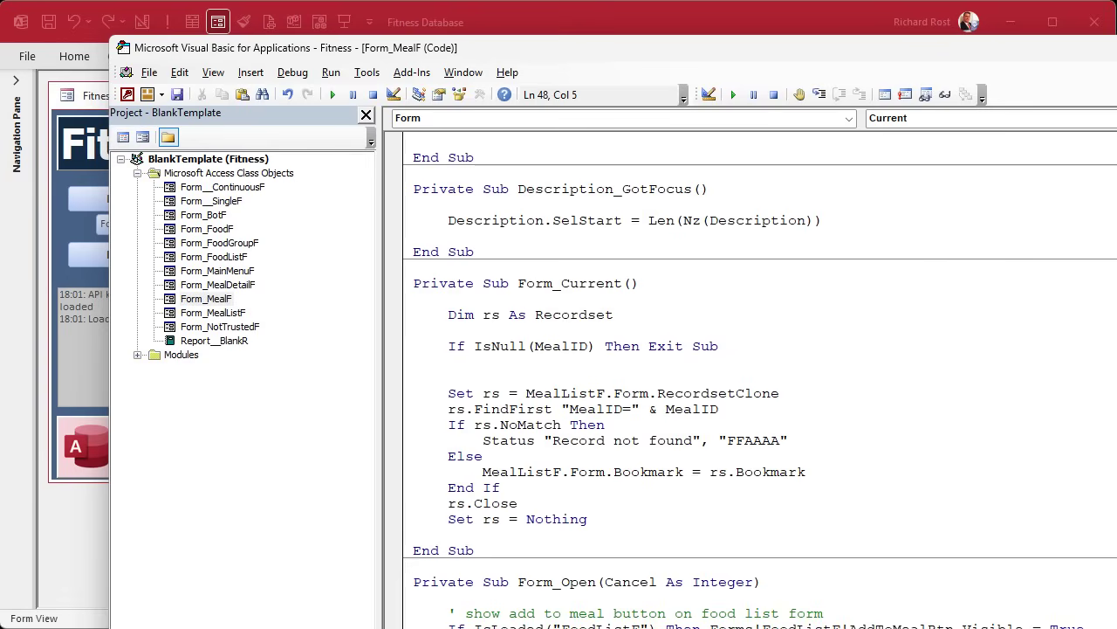
pyautogui.write('if meallistf!MealID = M')
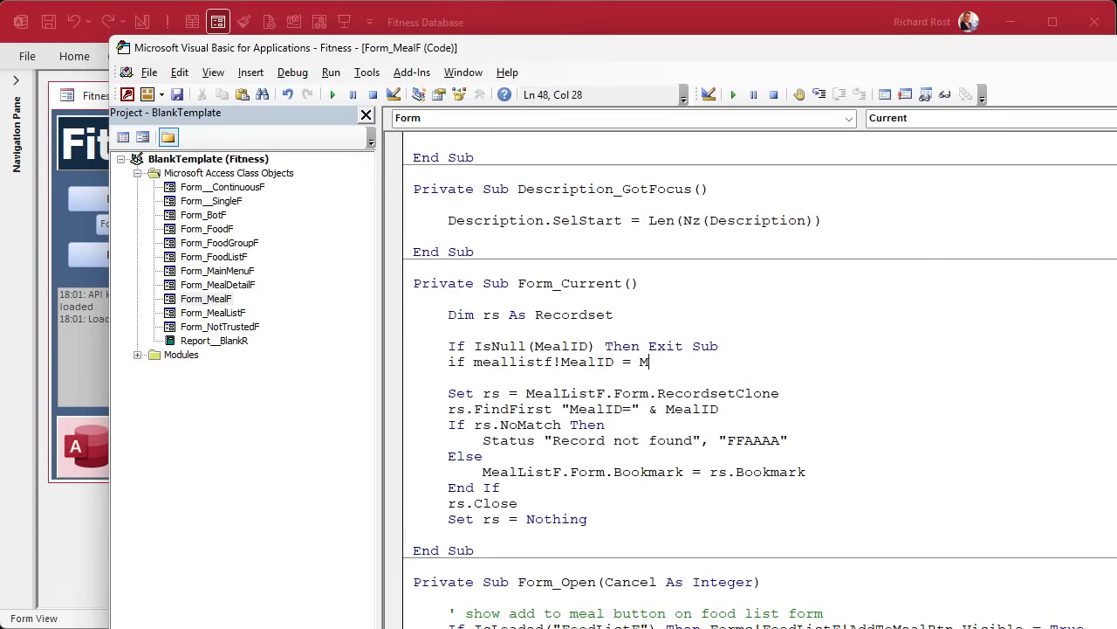
pyautogui.write('ealID then eex')
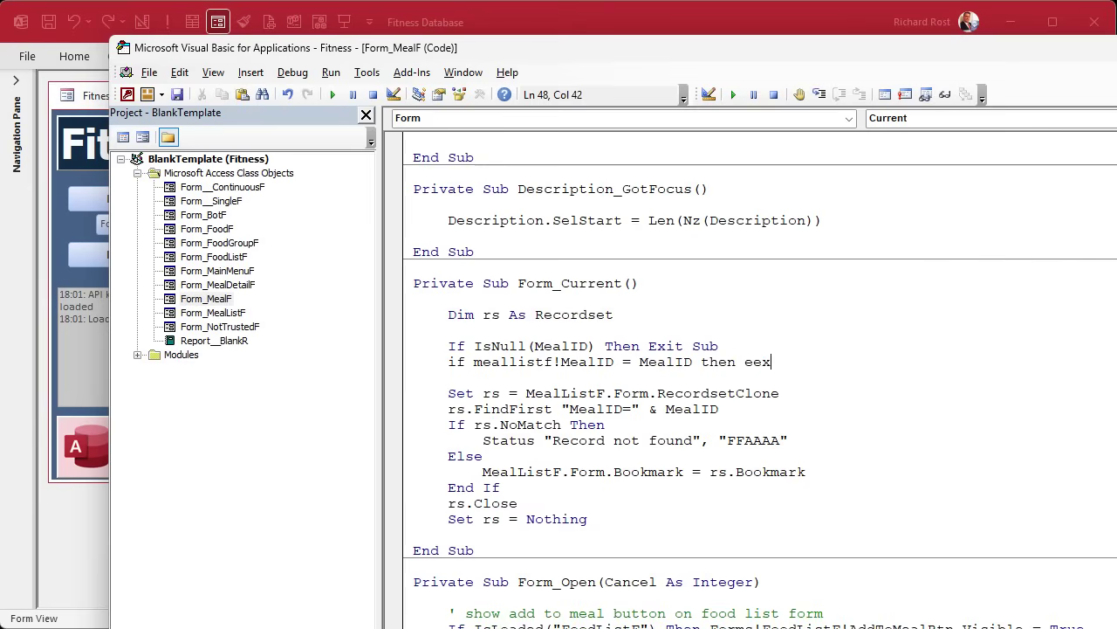
pyautogui.press('BackSpace')
pyautogui.press('BackSpace')
pyautogui.write('xit sub')
pyautogui.press('Return')
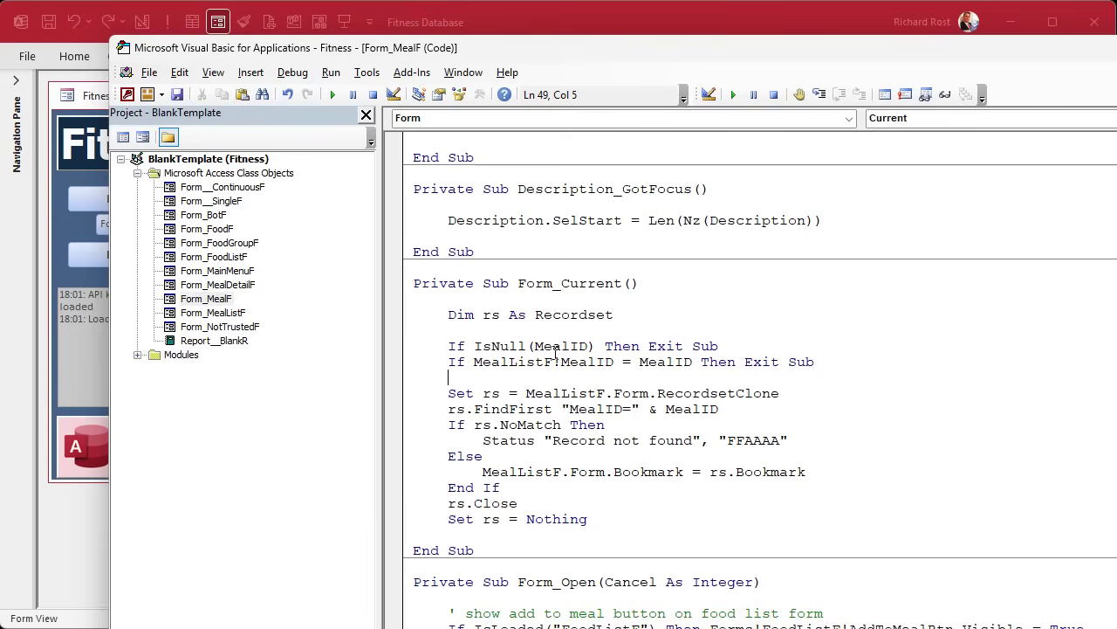
# Open Form_MealListF's code and insert blank lines below its Dim rs As Recordset declaration.
pyautogui.click(229, 313)
pyautogui.doubleClick(229, 312)
pyautogui.click(673, 377)
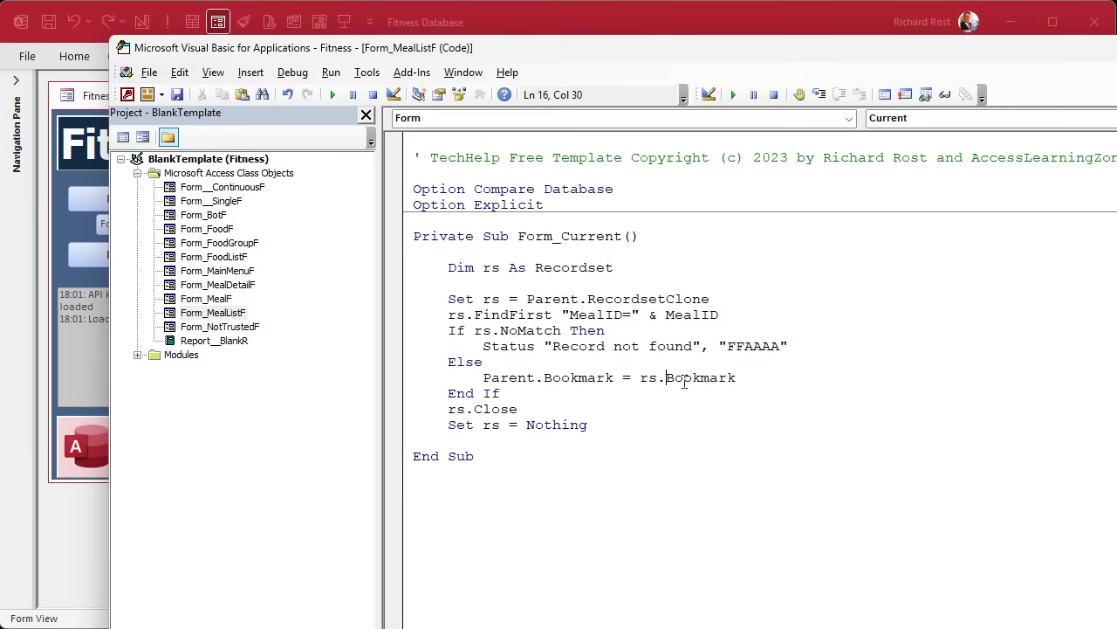
pyautogui.click(639, 264)
pyautogui.press('Return')
pyautogui.press('Return')
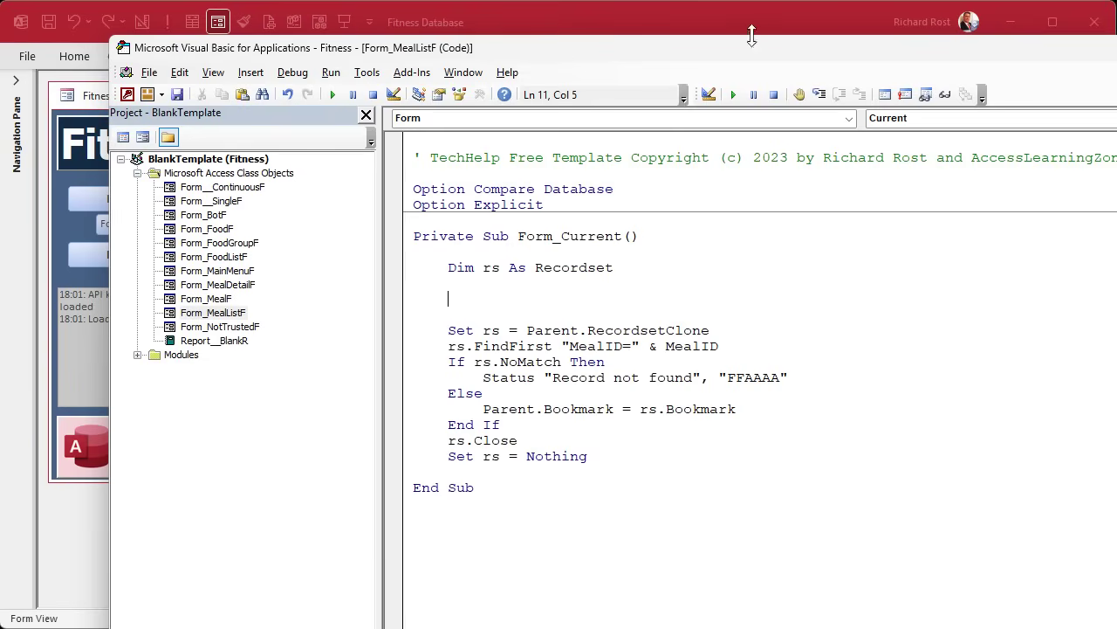
pyautogui.click(774, 18)
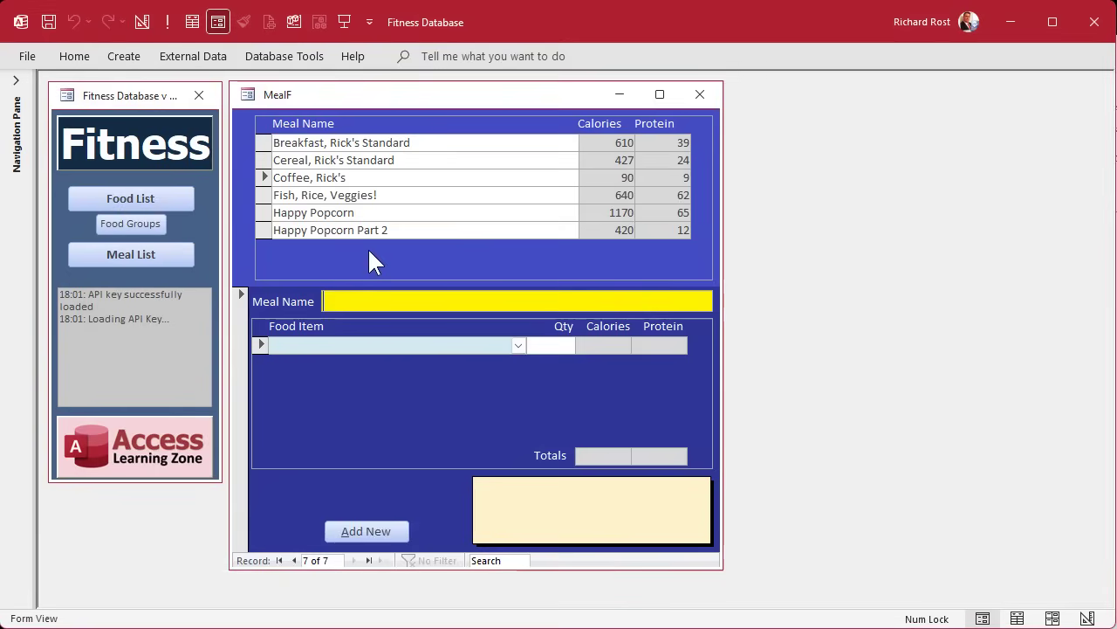
pyautogui.hotkey('alt', 'F11')
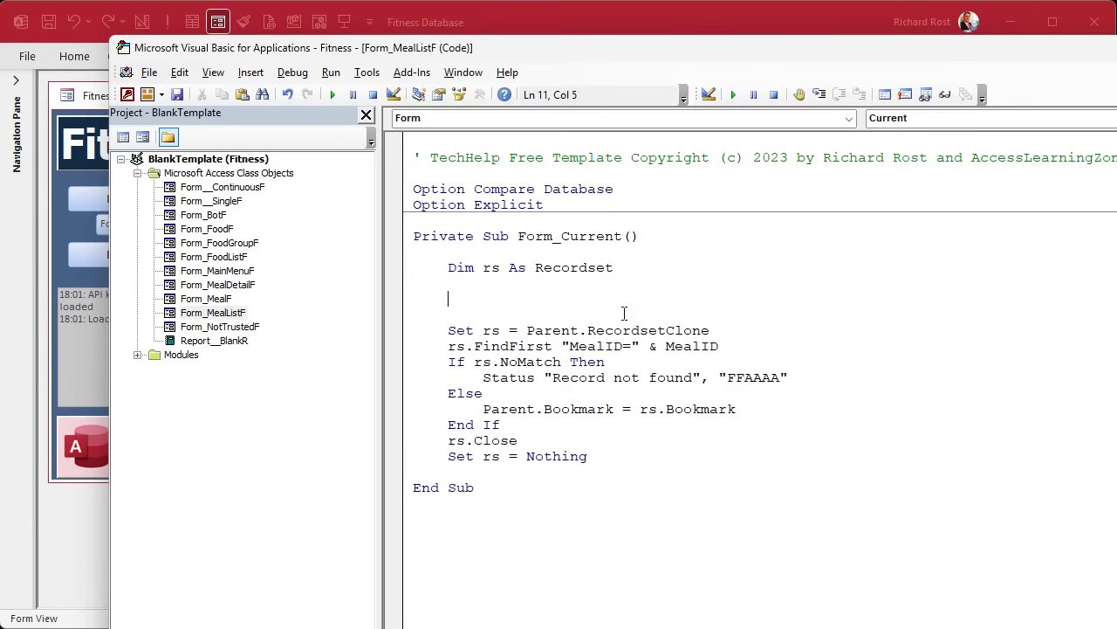
# Add 'If IsNull(MealID) Then Exit Sub' and 'If Parent!MealID = MealID Then Exit Sub', then save both forms.
pyautogui.write('if isnull(')
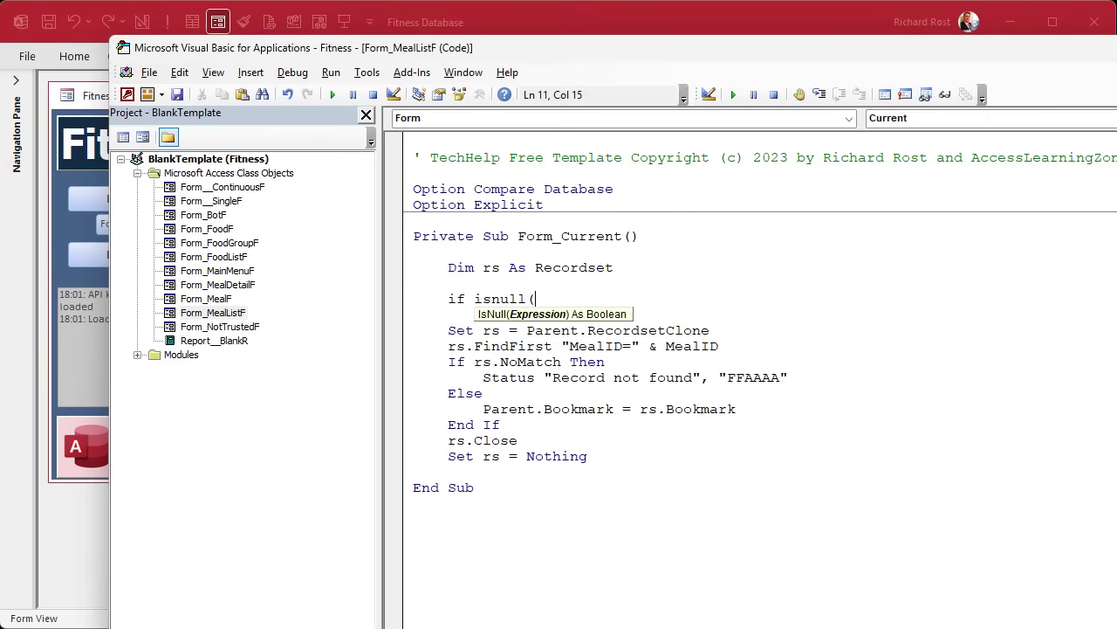
pyautogui.write('mealid) then exit sub')
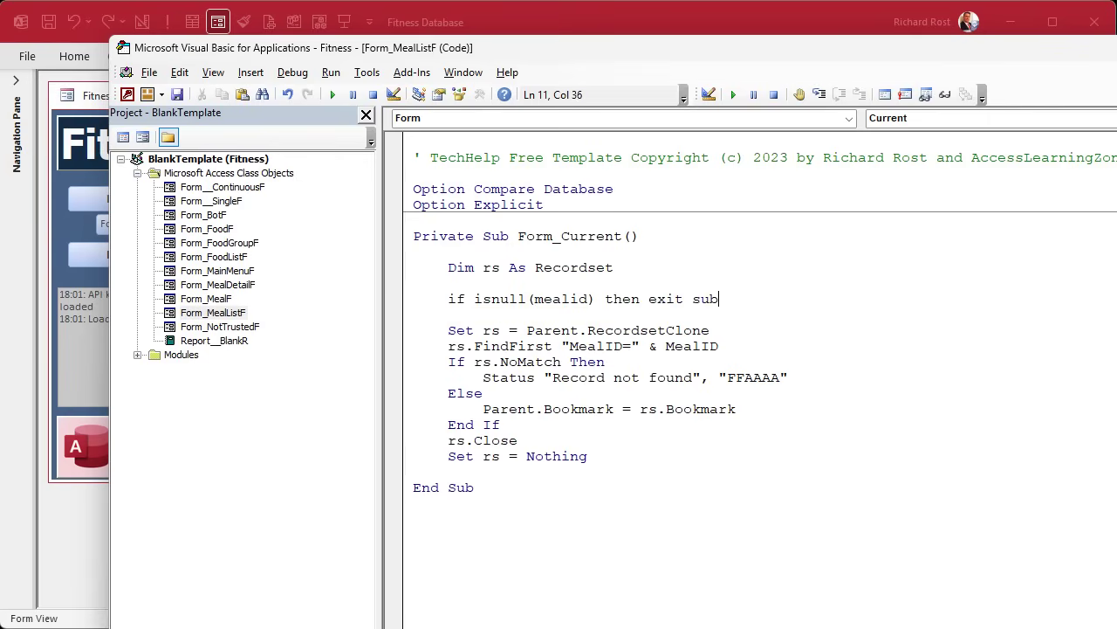
pyautogui.press('Return')
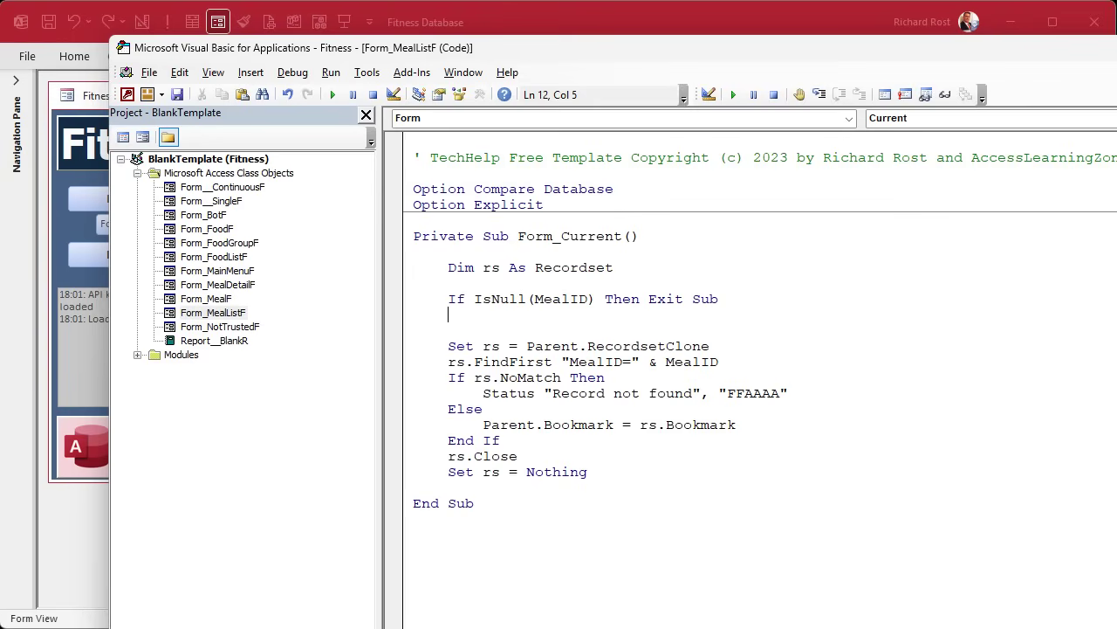
pyautogui.write('if parent!MealID ')
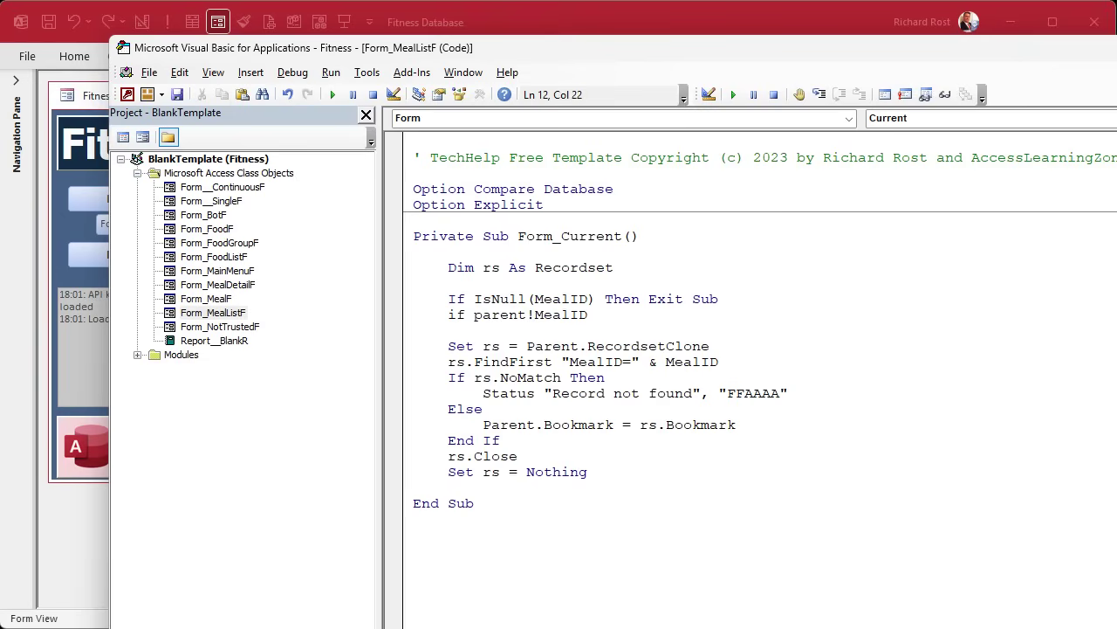
pyautogui.write('= MealID then exit sub')
pyautogui.press('Down')
pyautogui.press('Down')
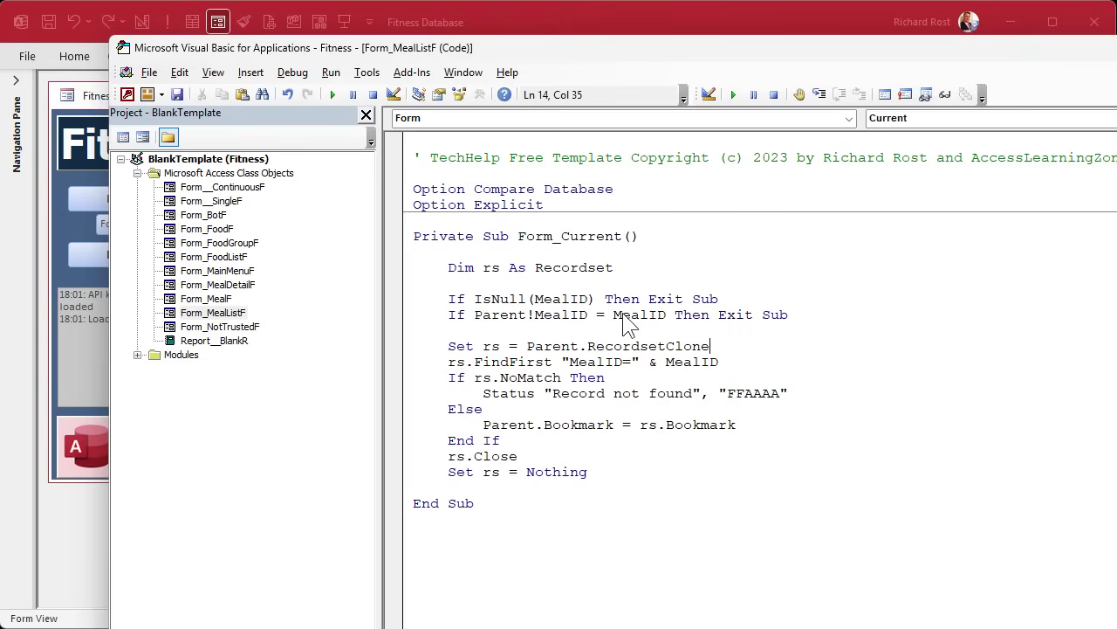
pyautogui.hotkey('ctrl', 's')
pyautogui.click(505, 326)
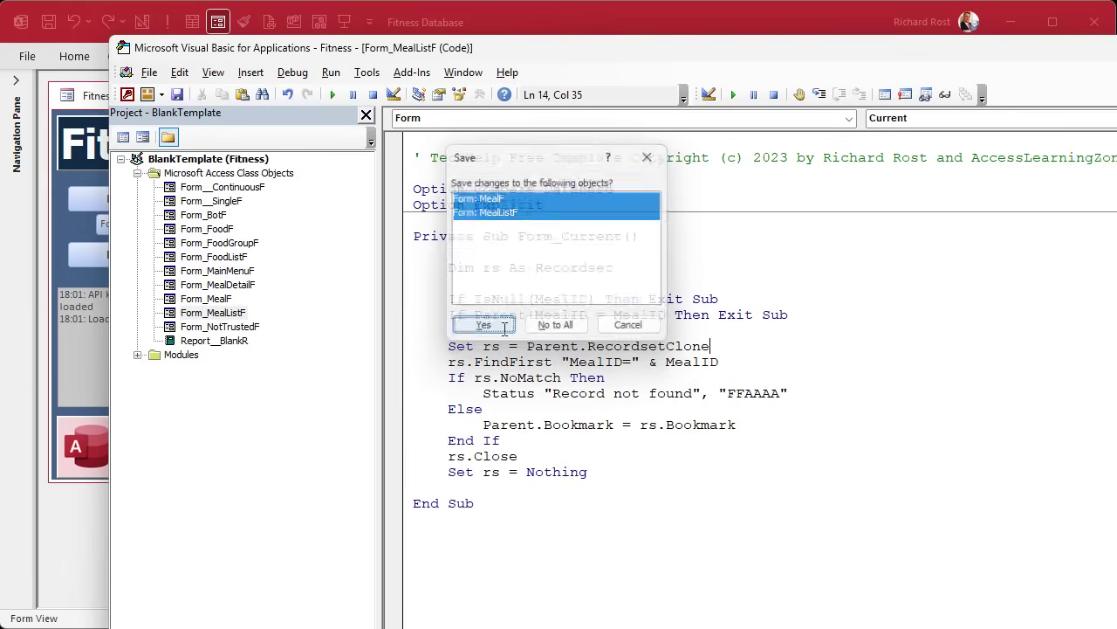
# Compile the database code, then close MealF and reopen the meal list form in Access.
pyautogui.click(293, 73)
pyautogui.click(321, 93)
pyautogui.click(599, 24)
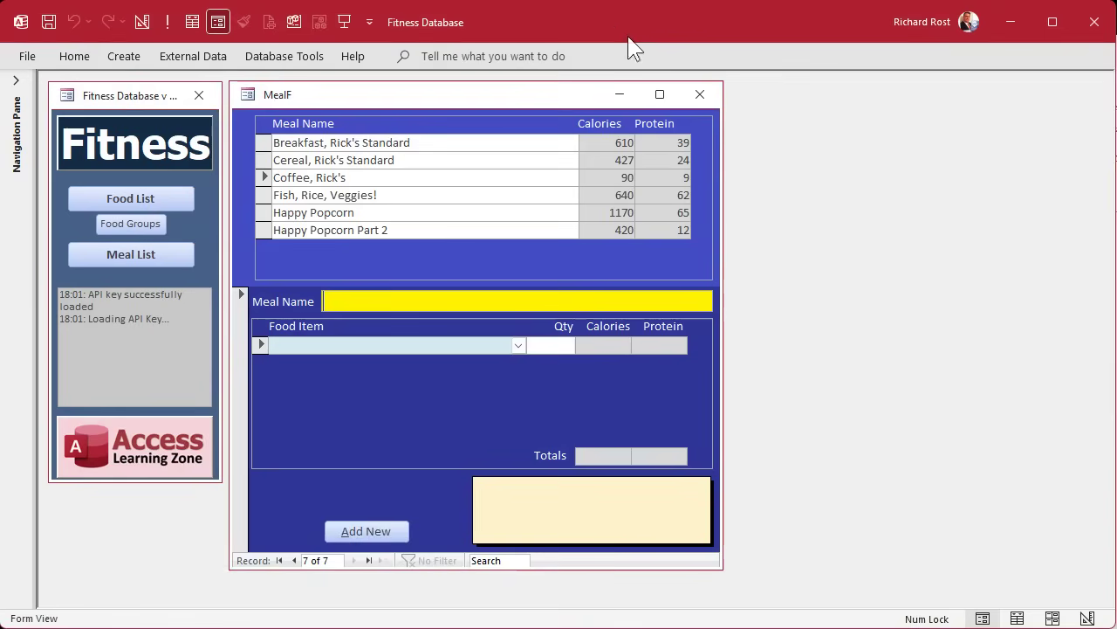
pyautogui.click(696, 93)
pyautogui.click(112, 252)
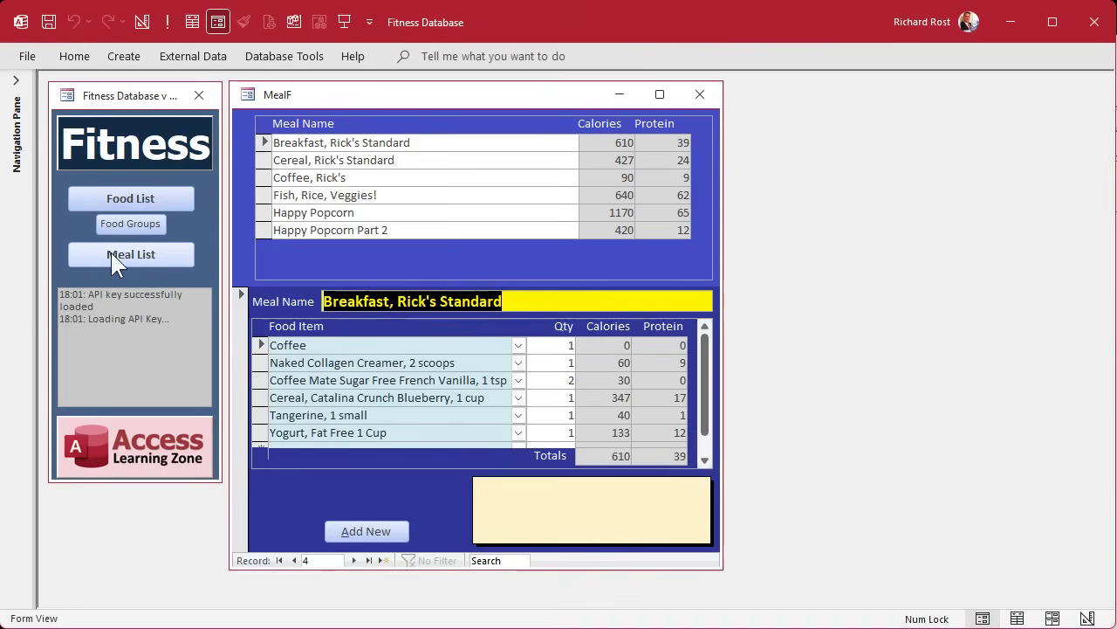
# Browse the meal records, viewing Happy Popcorn Part 2 and Coffee, Rick's details.
pyautogui.click(353, 561)
pyautogui.click(354, 561)
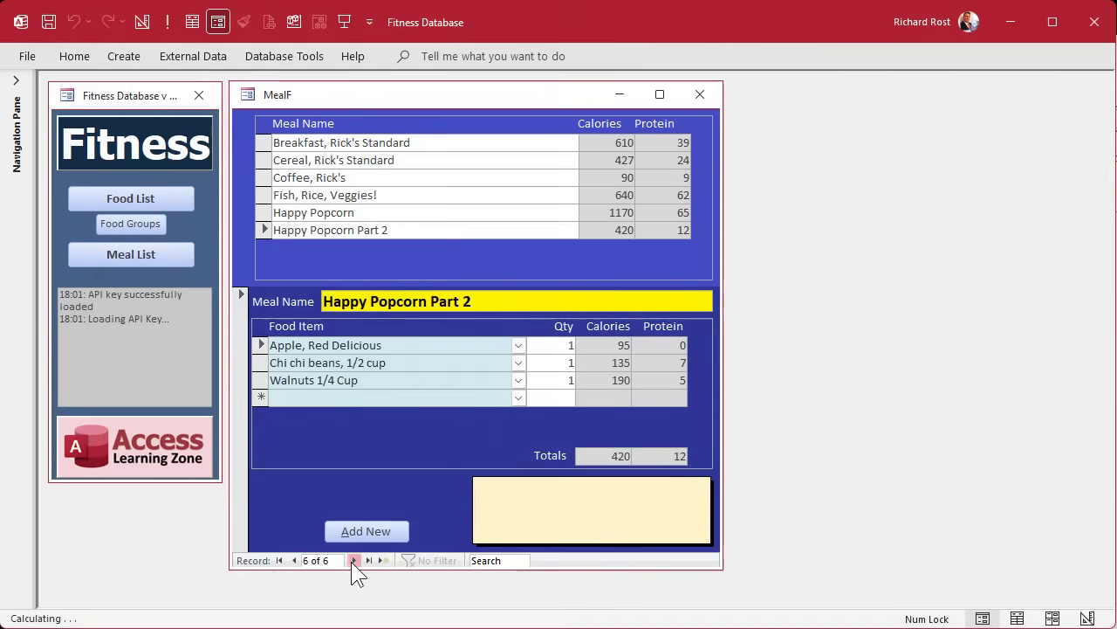
pyautogui.click(354, 561)
pyautogui.click(294, 560)
pyautogui.click(294, 561)
pyautogui.click(294, 560)
pyautogui.click(294, 560)
pyautogui.click(293, 560)
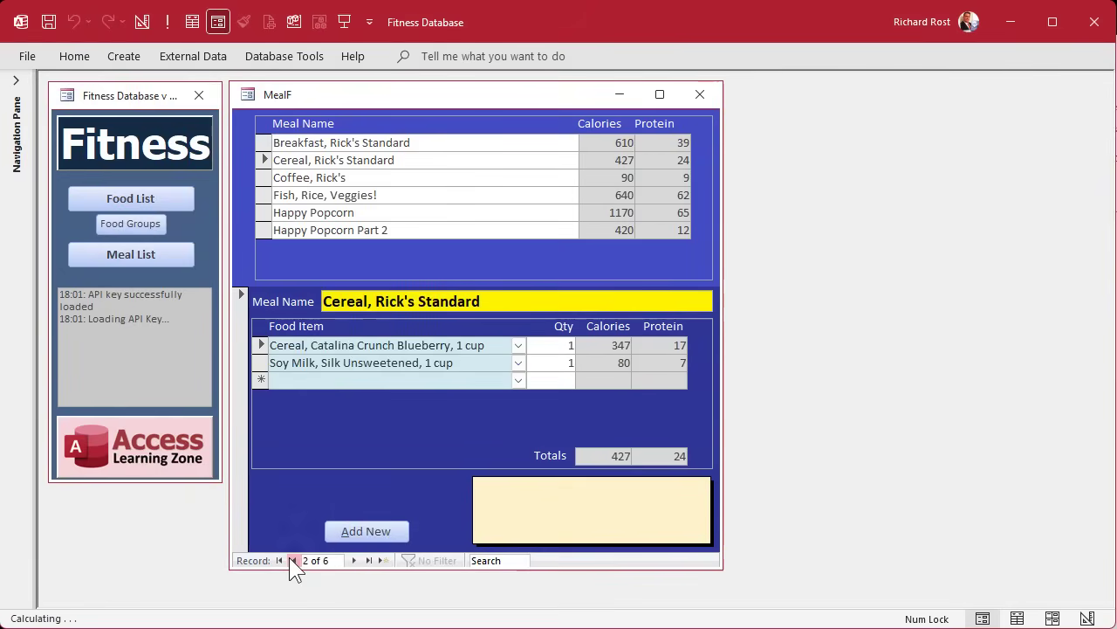
pyautogui.click(293, 561)
pyautogui.click(384, 560)
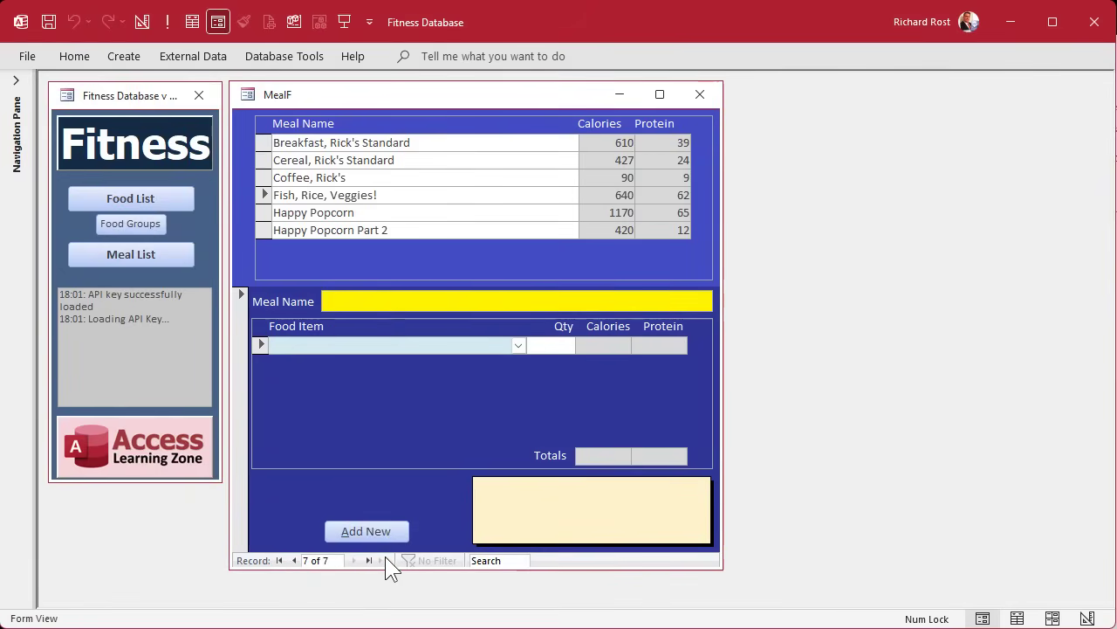
pyautogui.click(409, 231)
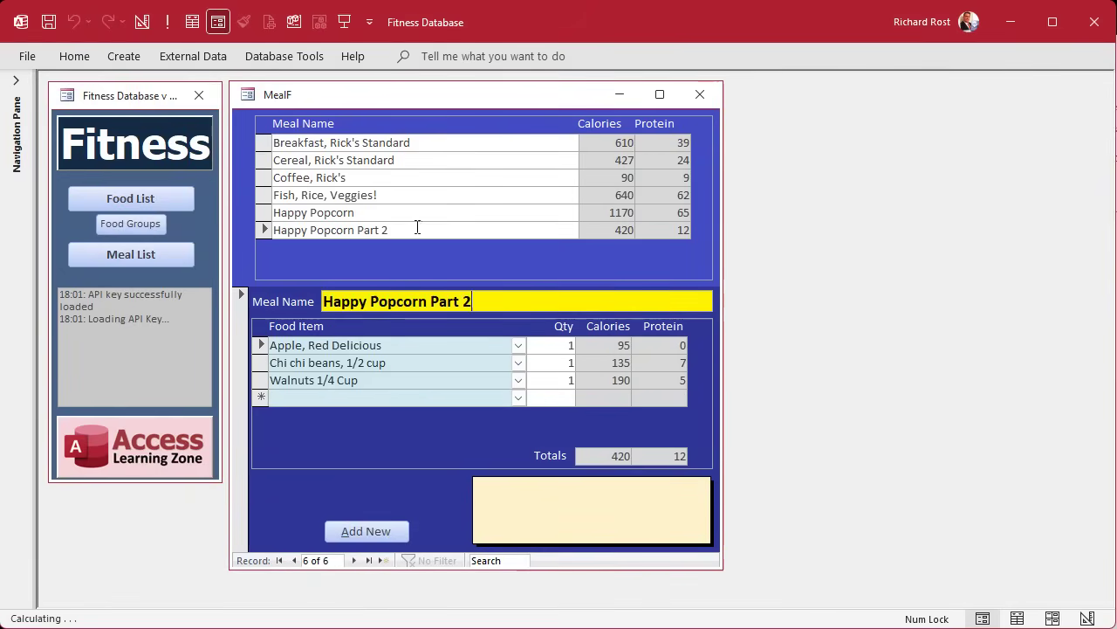
pyautogui.click(423, 175)
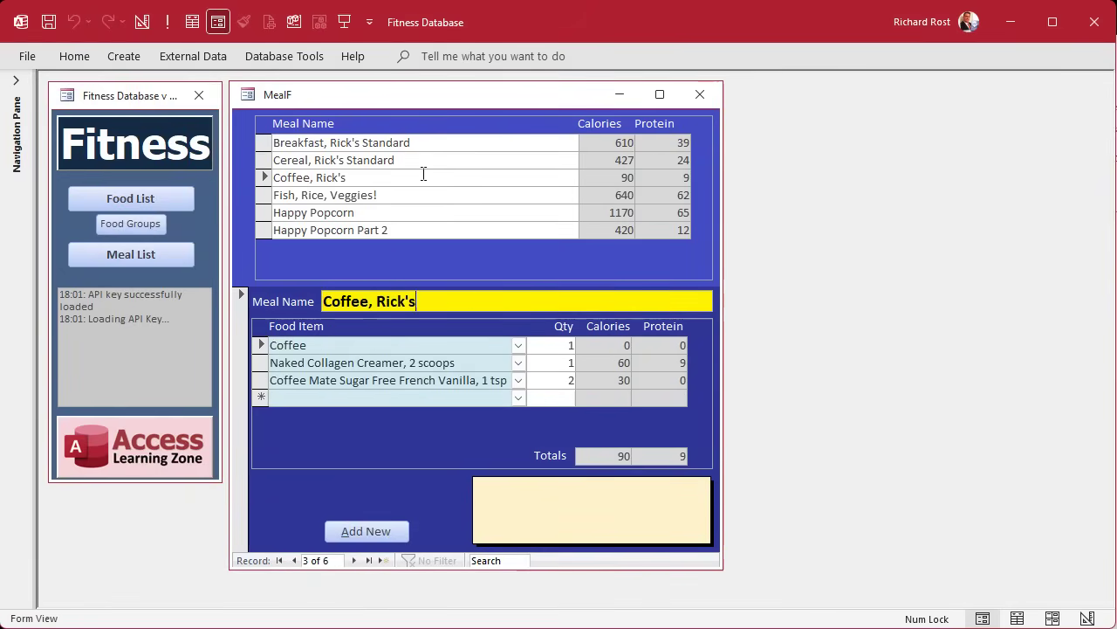
# Create a new meal named 'Test' and try to delete it.
pyautogui.click(371, 532)
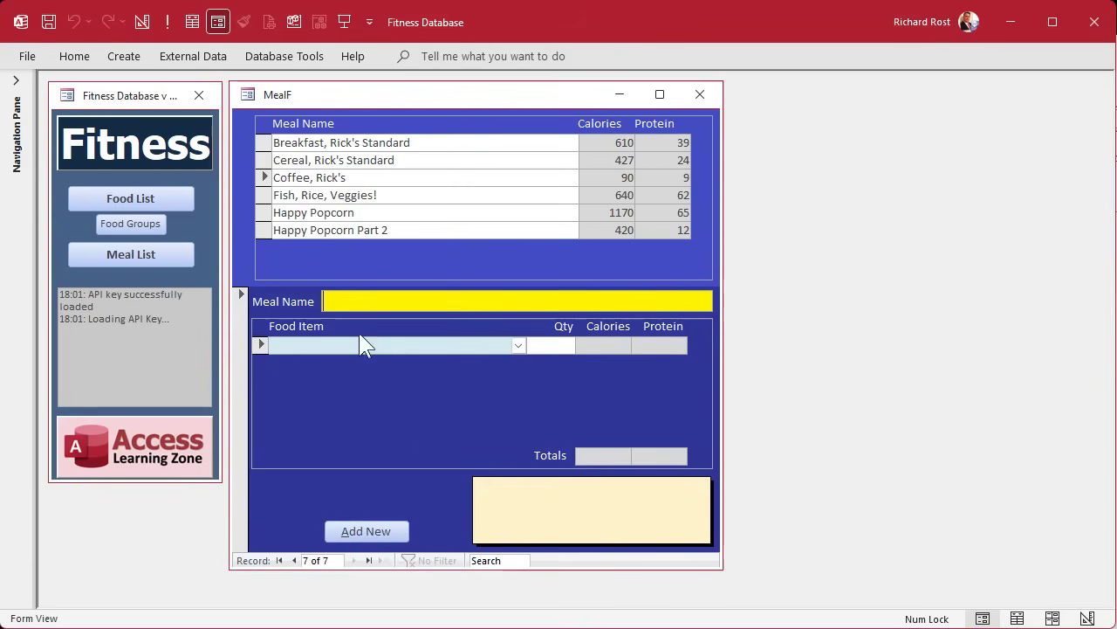
pyautogui.write('Test')
pyautogui.press('Tab')
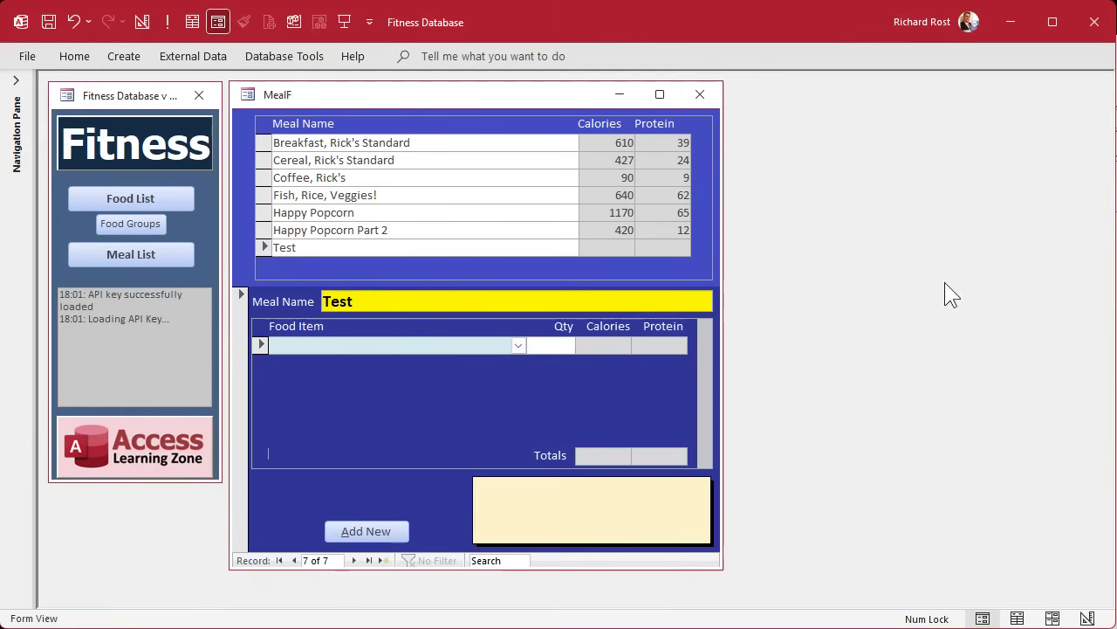
pyautogui.click(265, 248)
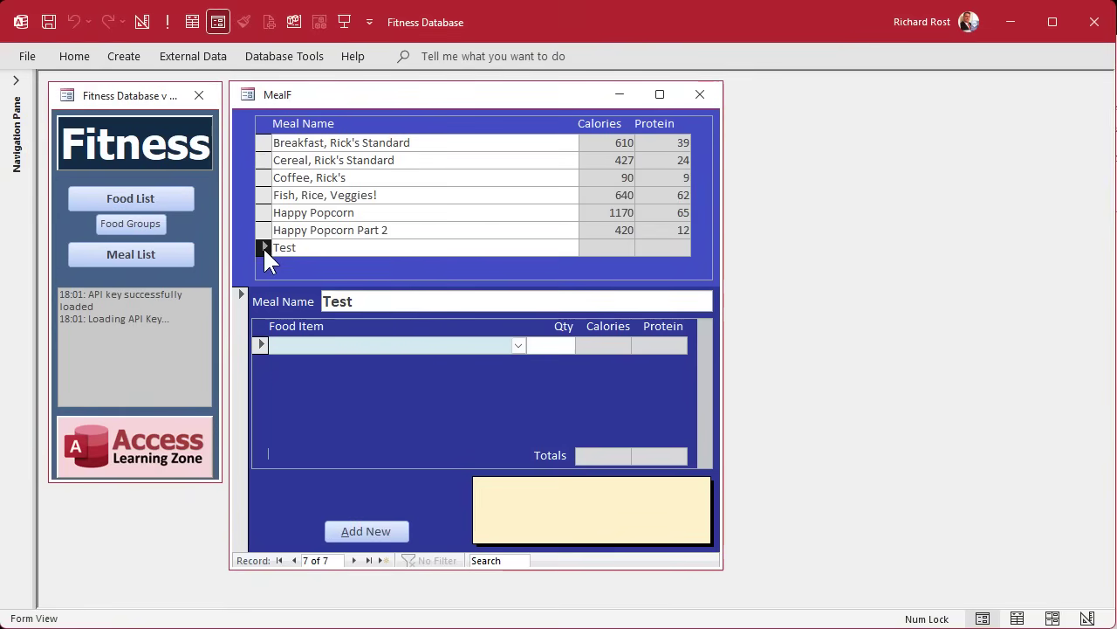
pyautogui.press('Delete')
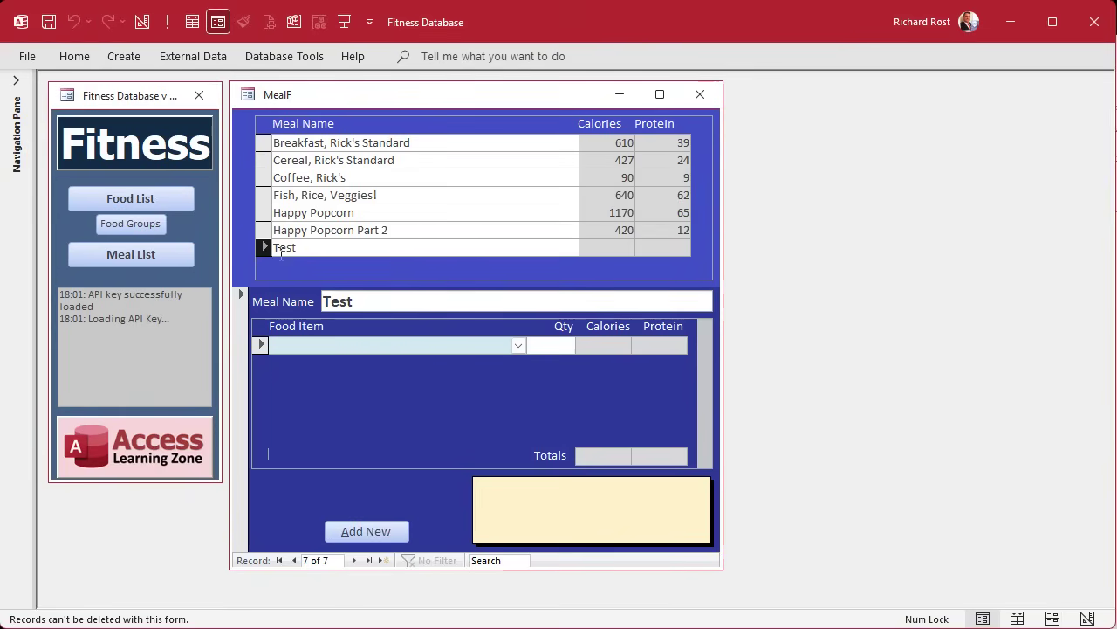
pyautogui.click(235, 361)
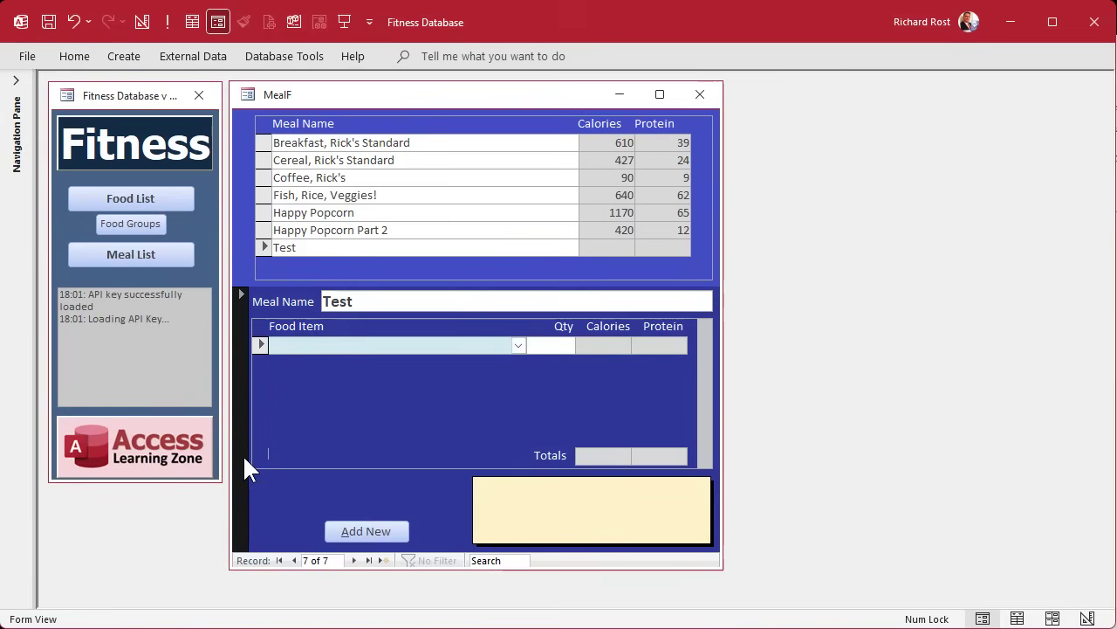
pyautogui.press('Escape')
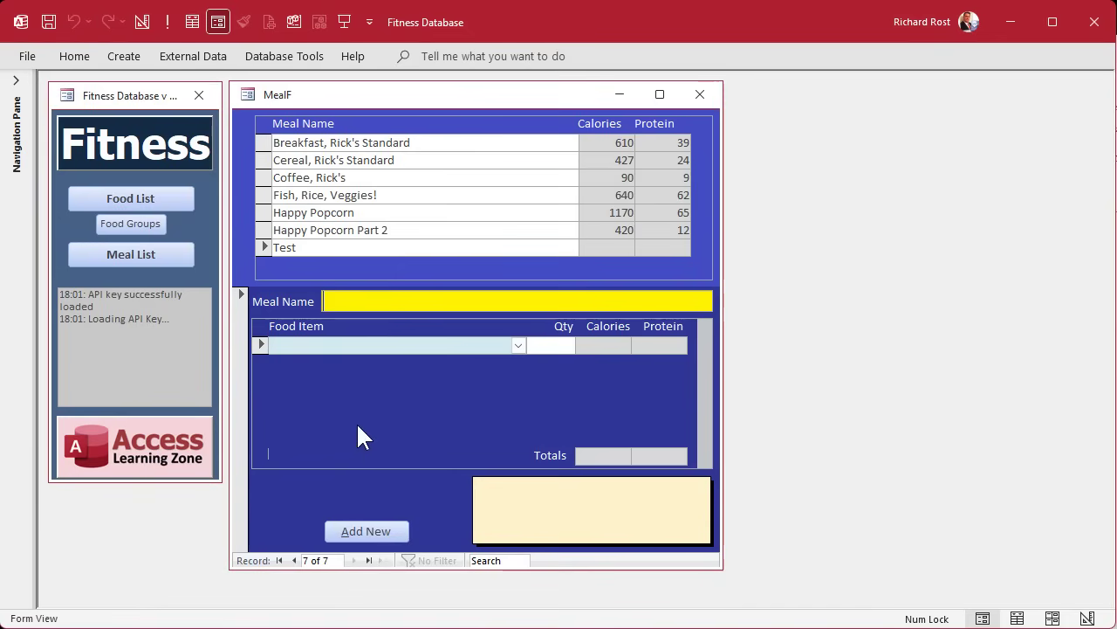
# Switch between Happy Popcorn Part 2 and the Test row, clearing the leftover Test entry.
pyautogui.click(353, 231)
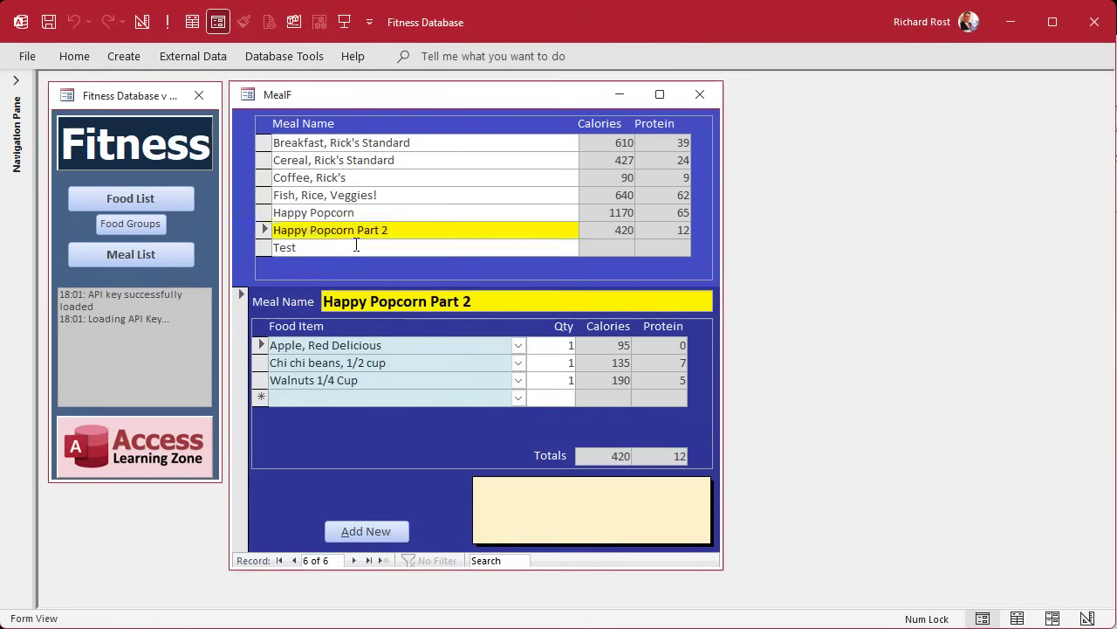
pyautogui.click(356, 245)
pyautogui.click(356, 237)
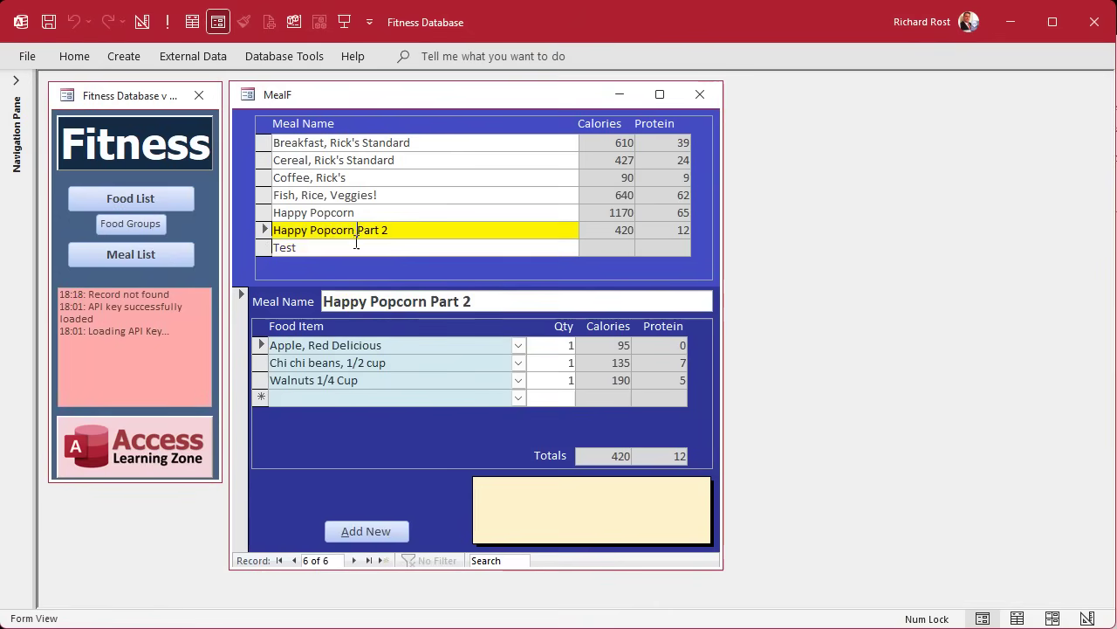
pyautogui.click(356, 244)
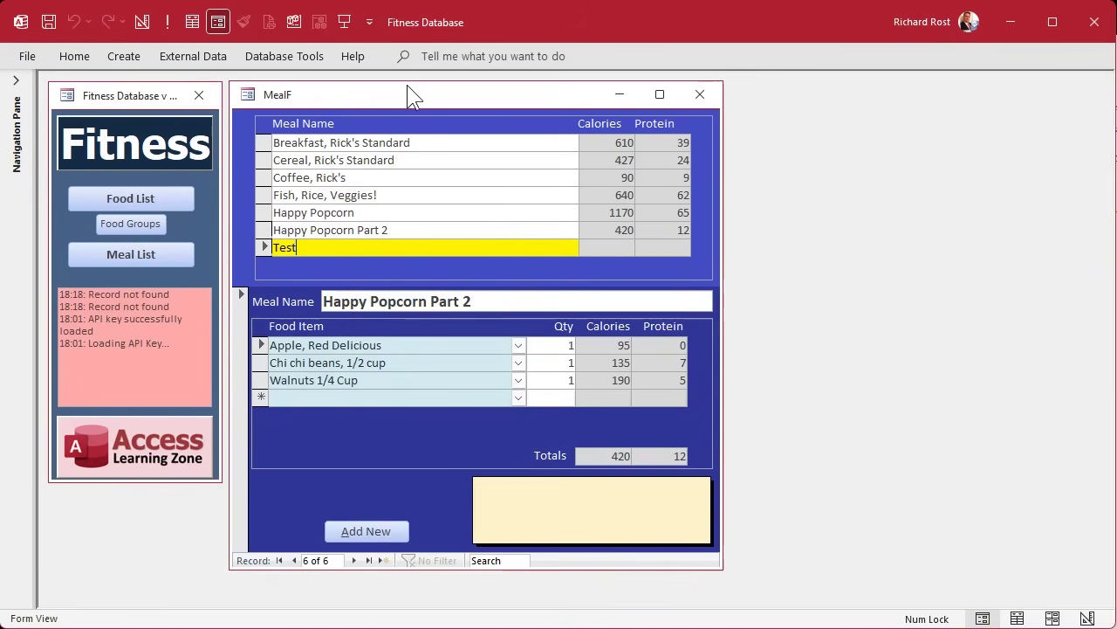
pyautogui.press('Escape')
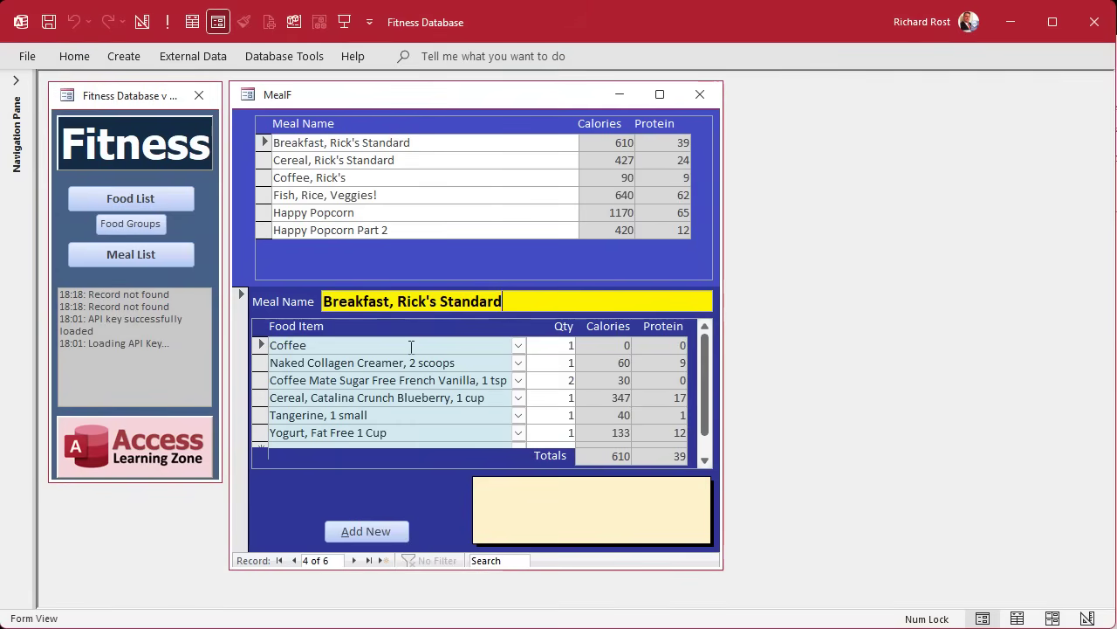
# Open the Coffee and Coffee Mate records in Food List, moving and widening the Access window.
pyautogui.click(362, 346)
pyautogui.doubleClick(363, 347)
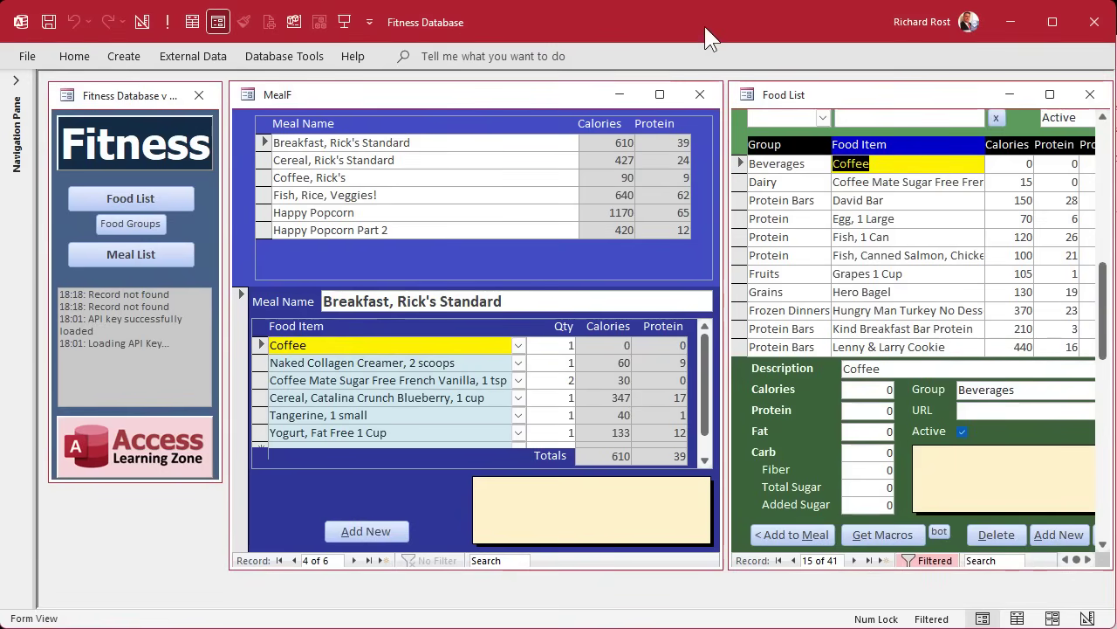
pyautogui.moveTo(704, 29); pyautogui.dragTo(558, 38)
pyautogui.moveTo(970, 75); pyautogui.dragTo(1099, 67)
pyautogui.click(944, 95)
pyautogui.doubleClick(285, 379)
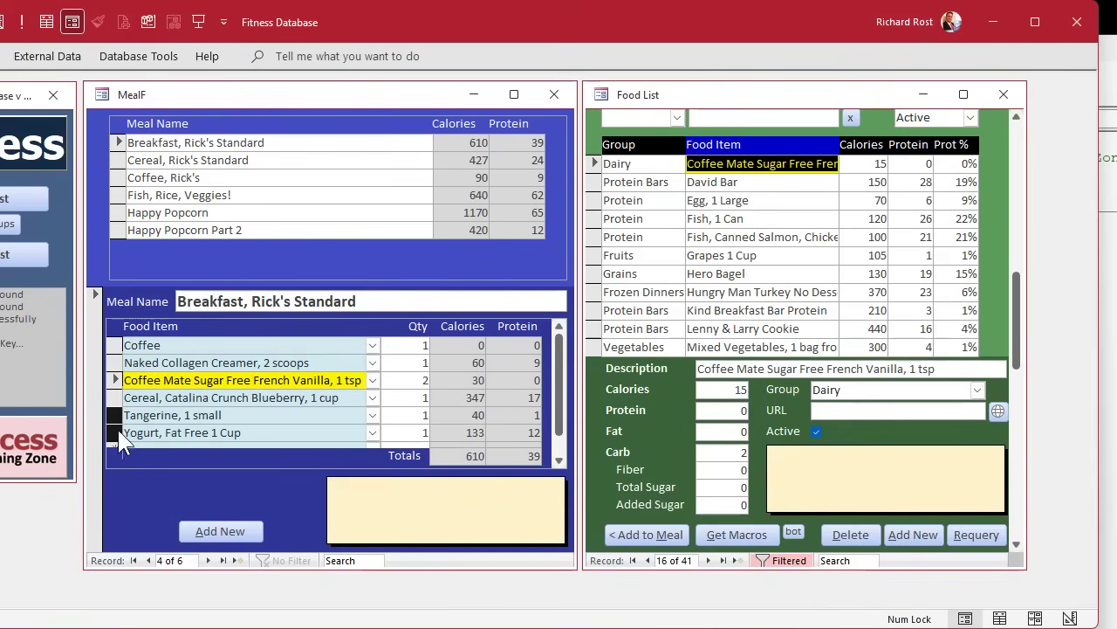
# Delete Tangerine and Yogurt from the meal, then try the Naked Collagen Creamer and blank food rows.
pyautogui.click(116, 416)
pyautogui.press('Delete')
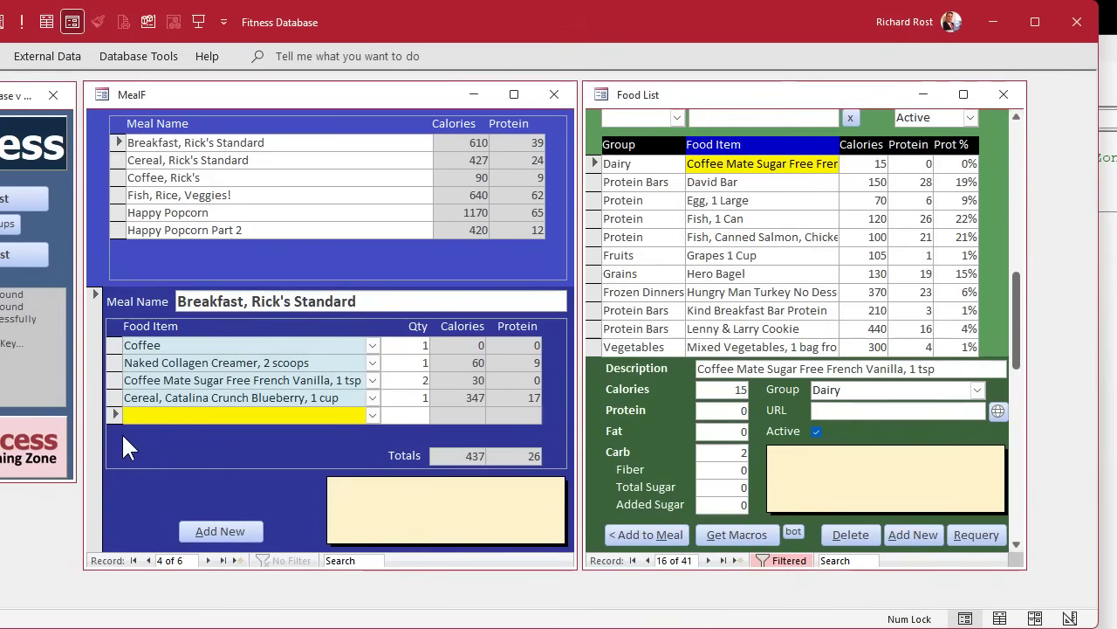
pyautogui.doubleClick(194, 363)
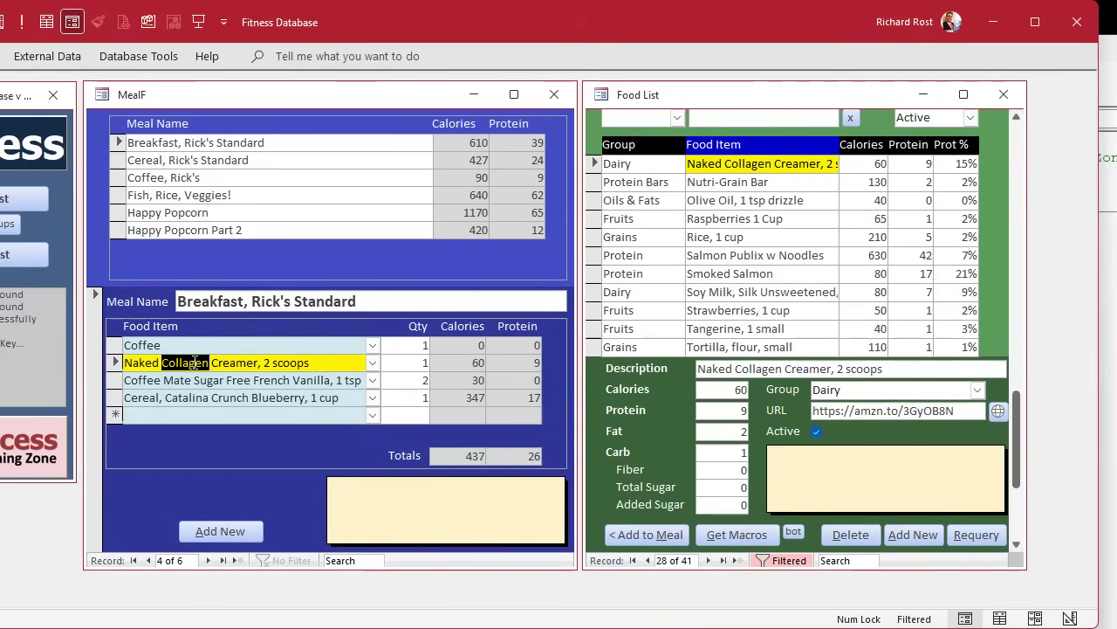
pyautogui.click(253, 414)
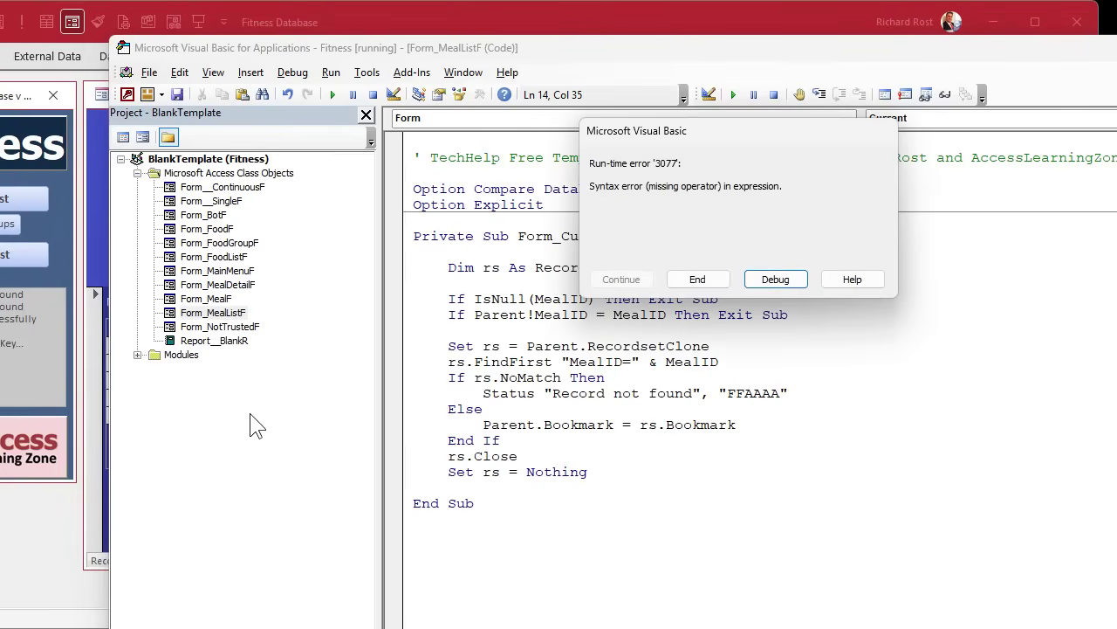
# Debug to the failing FindFirst line, confirm FoodCombo is Null, and reset the halted run.
pyautogui.click(774, 280)
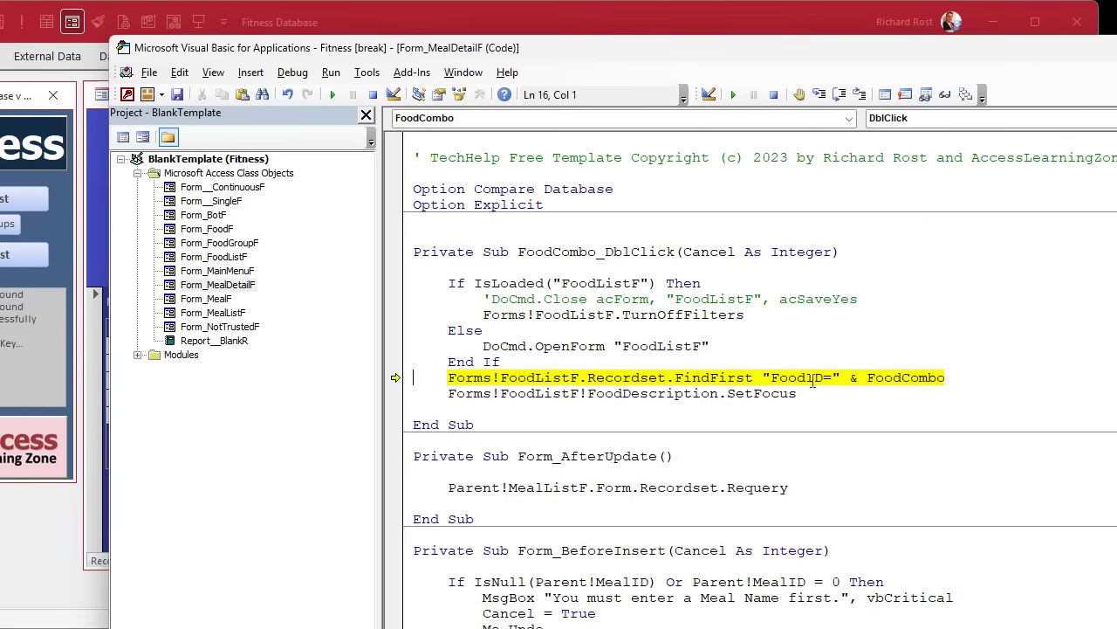
pyautogui.moveTo(896, 378)
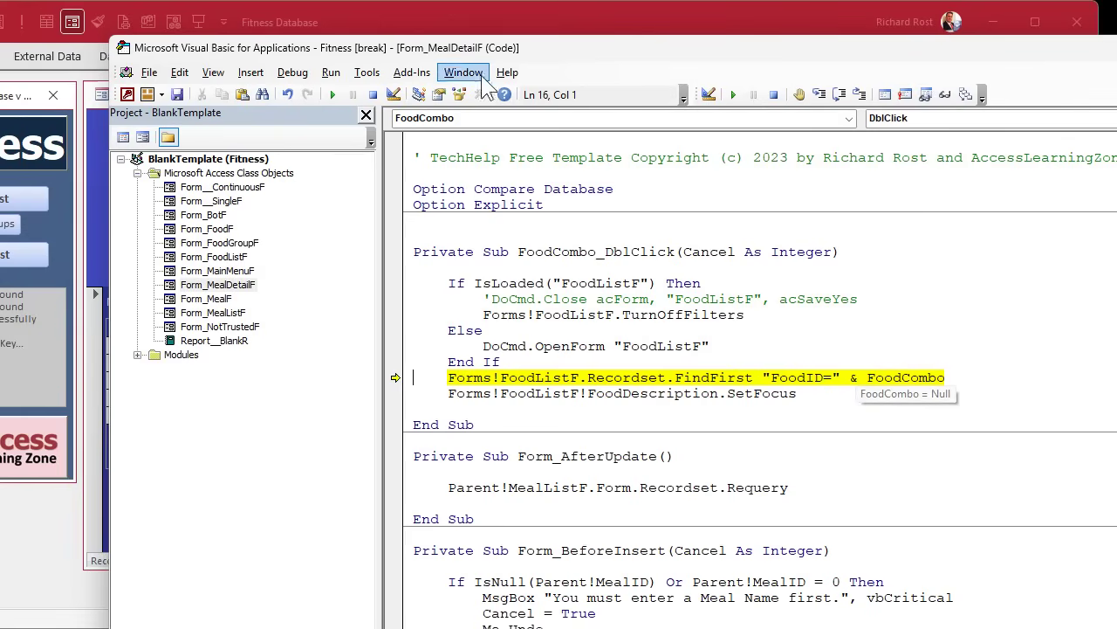
pyautogui.click(373, 94)
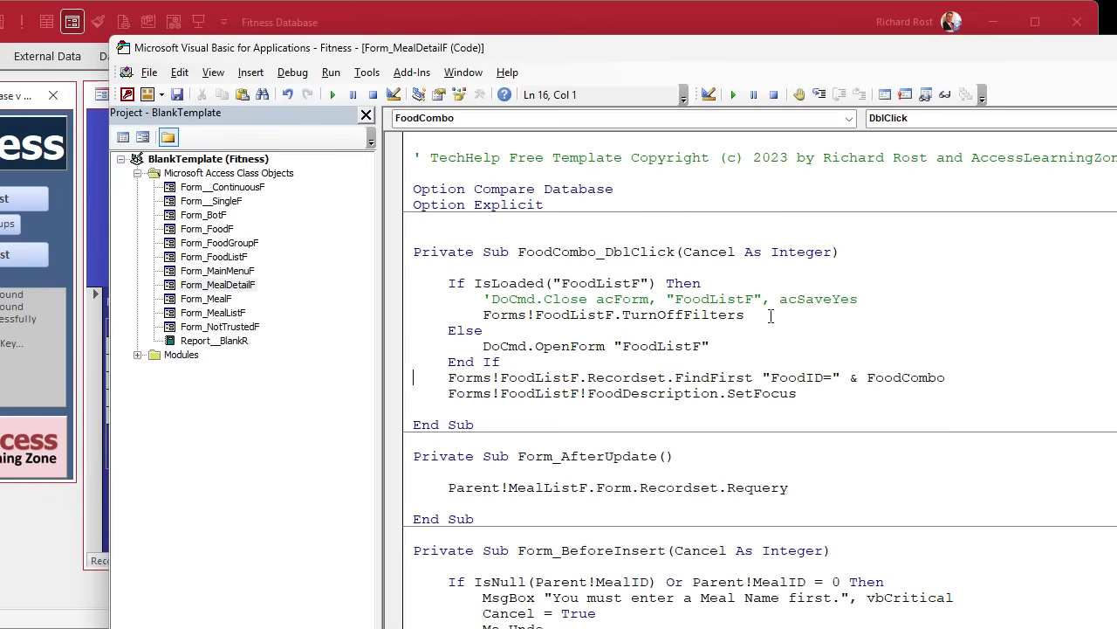
# Wrap the FindFirst line in an 'If IsNull(FoodCombo) Then … Else … End If' block.
pyautogui.click(600, 362)
pyautogui.press('Return')
pyautogui.write('if')
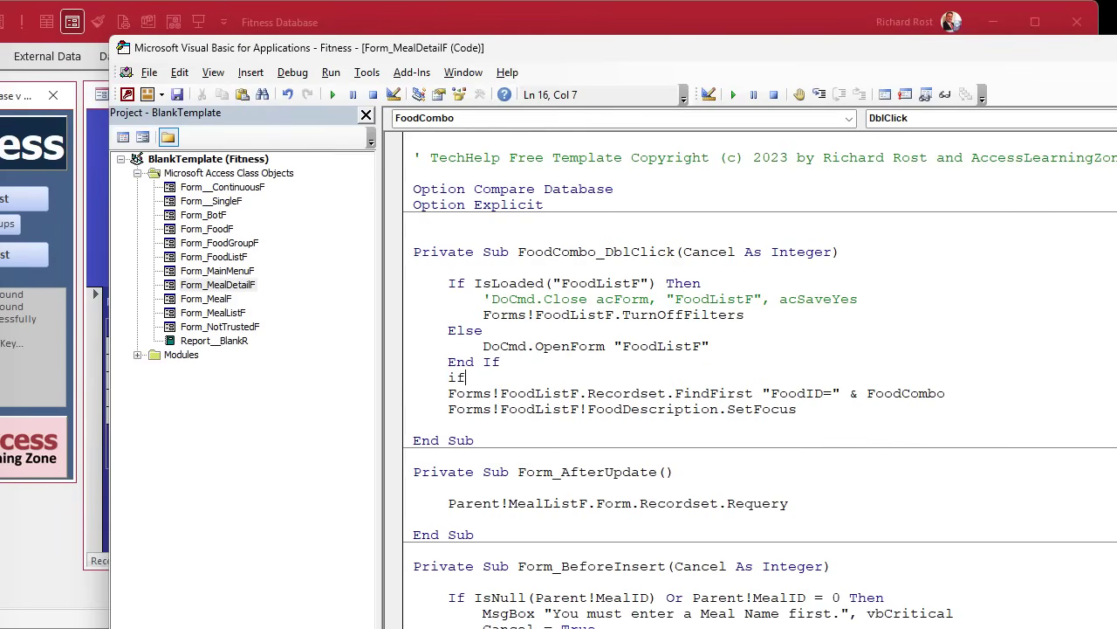
pyautogui.write(' food')
pyautogui.press('BackSpace')
pyautogui.press('BackSpace')
pyautogui.press('BackSpace')
pyautogui.press('BackSpace')
pyautogui.write('is')
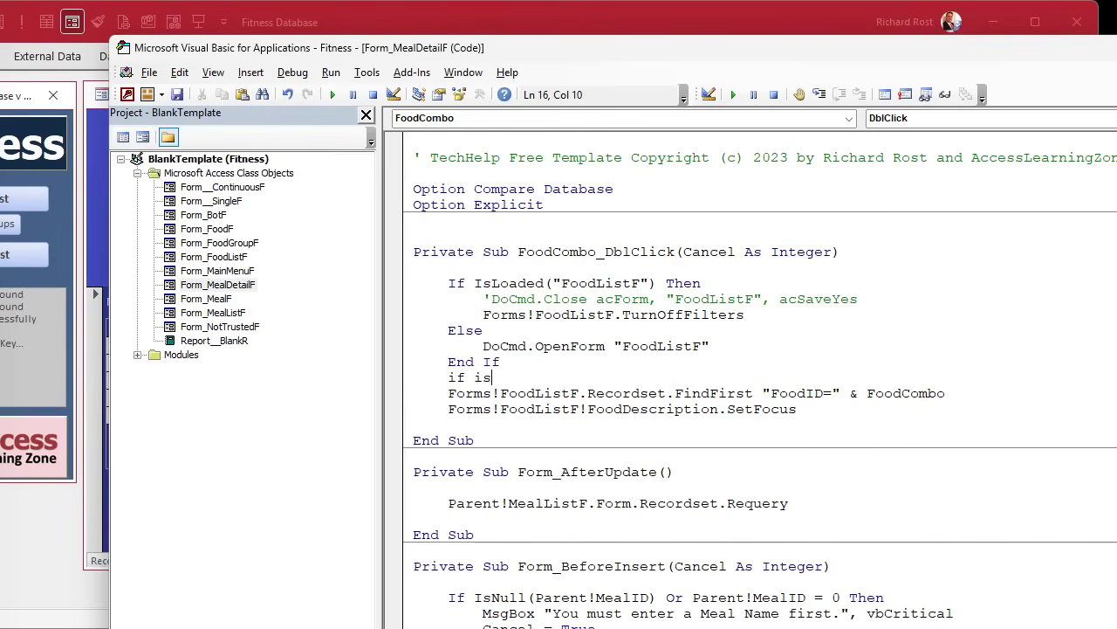
pyautogui.write('null(foodcombo)')
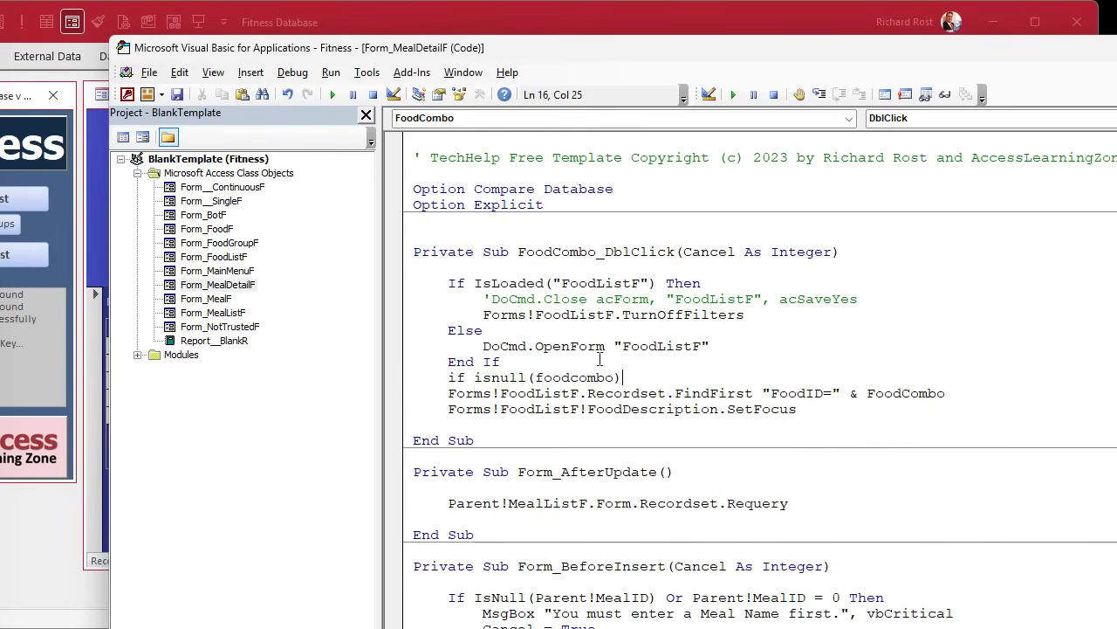
pyautogui.write(' then')
pyautogui.press('Return')
pyautogui.press('Return')
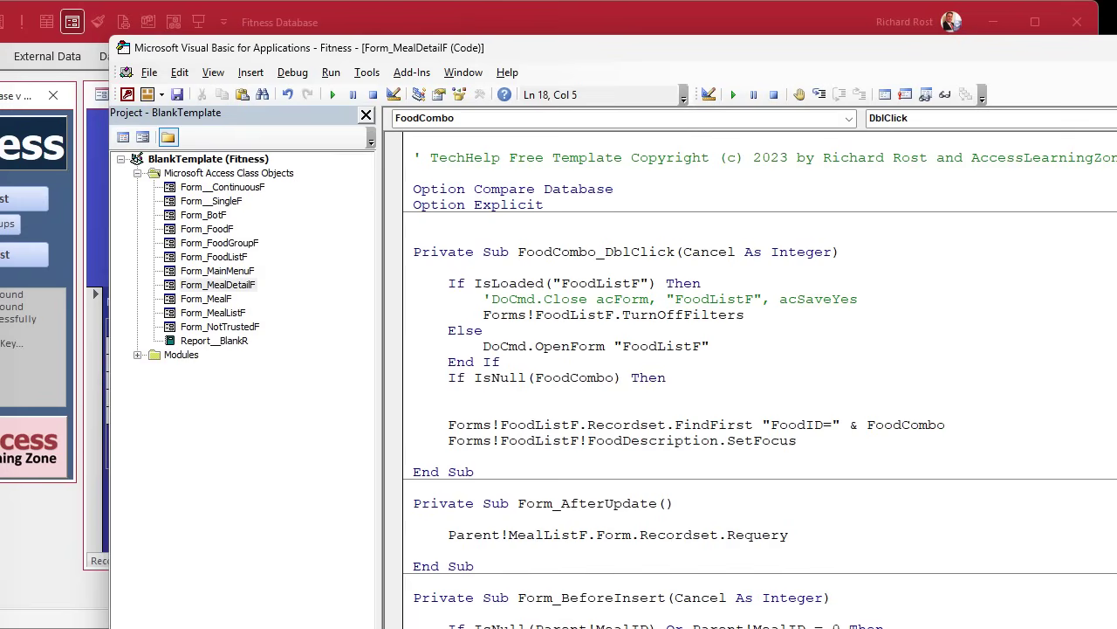
pyautogui.write('else')
pyautogui.press('Down')
pyautogui.press('Home')
pyautogui.press('Tab')
pyautogui.press('End')
pyautogui.press('Return')
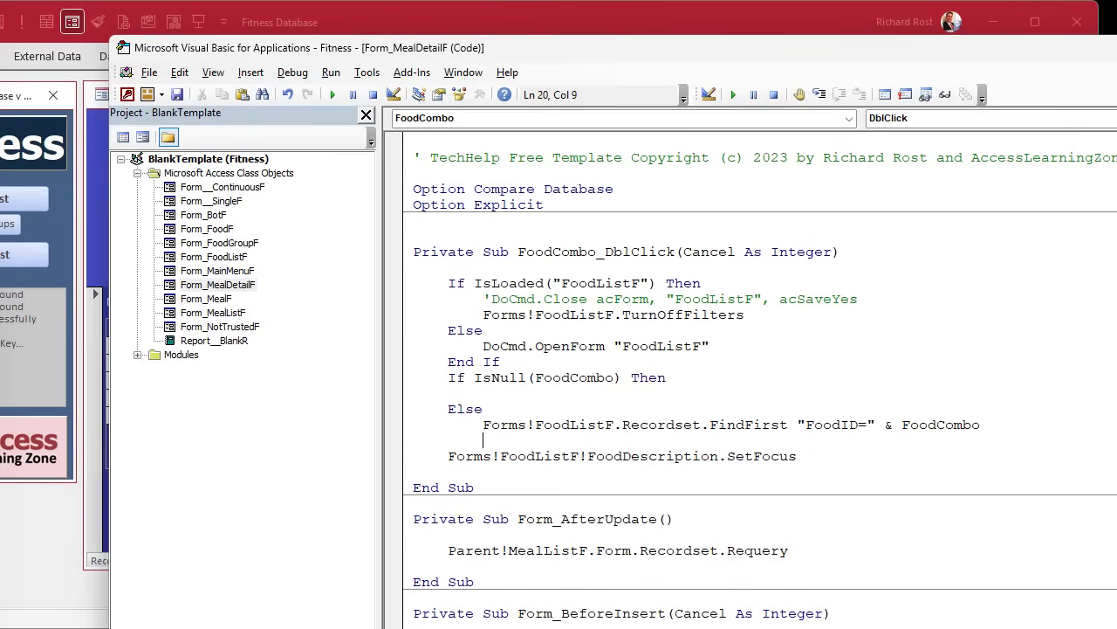
pyautogui.write('end if')
# Put 'Forms!FoodListF.Recordset.AddNew' in the IsNull branch, save both forms, and return to Access.
pyautogui.moveTo(486, 424); pyautogui.dragTo(995, 424)
pyautogui.click(614, 397)
pyautogui.write('Forms!FoodListf')
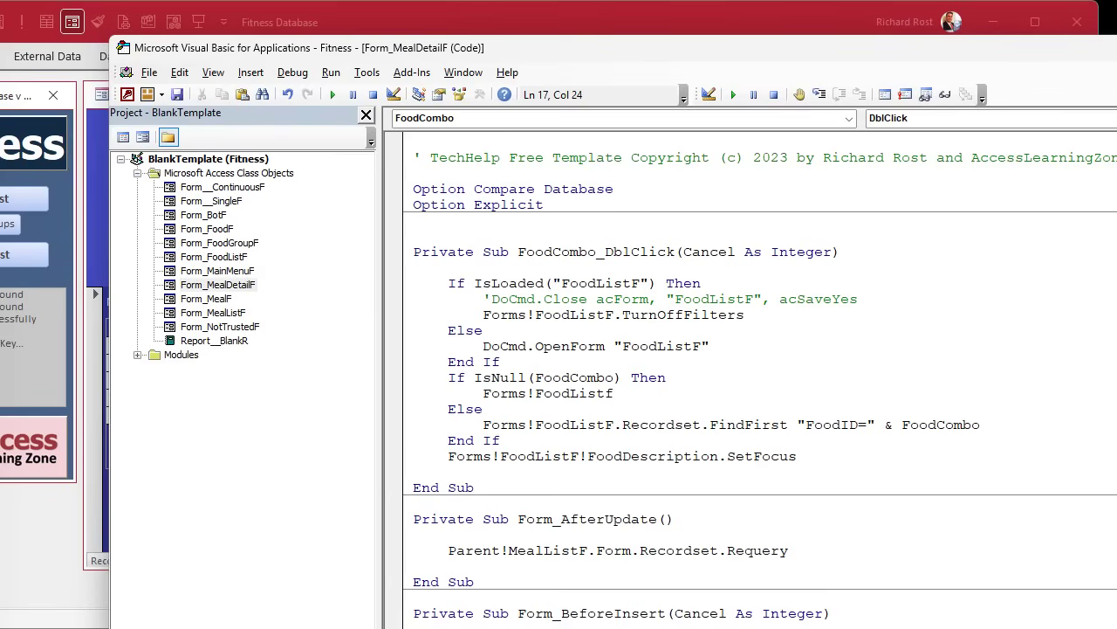
pyautogui.write('.Recordset.addnew')
pyautogui.click(483, 409)
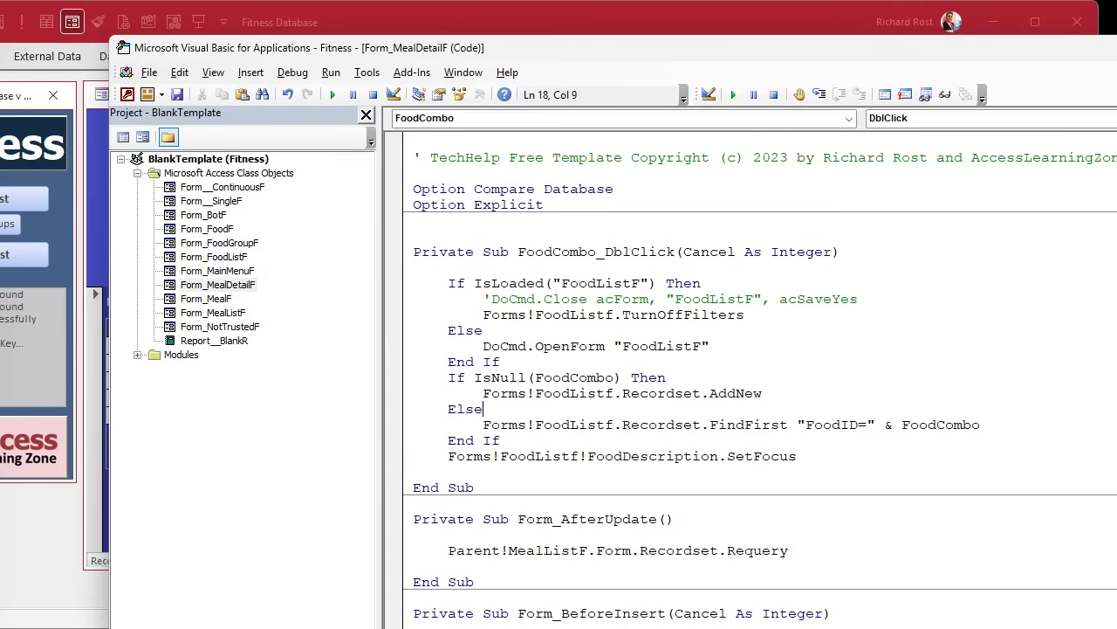
pyautogui.hotkey('ctrl', 's')
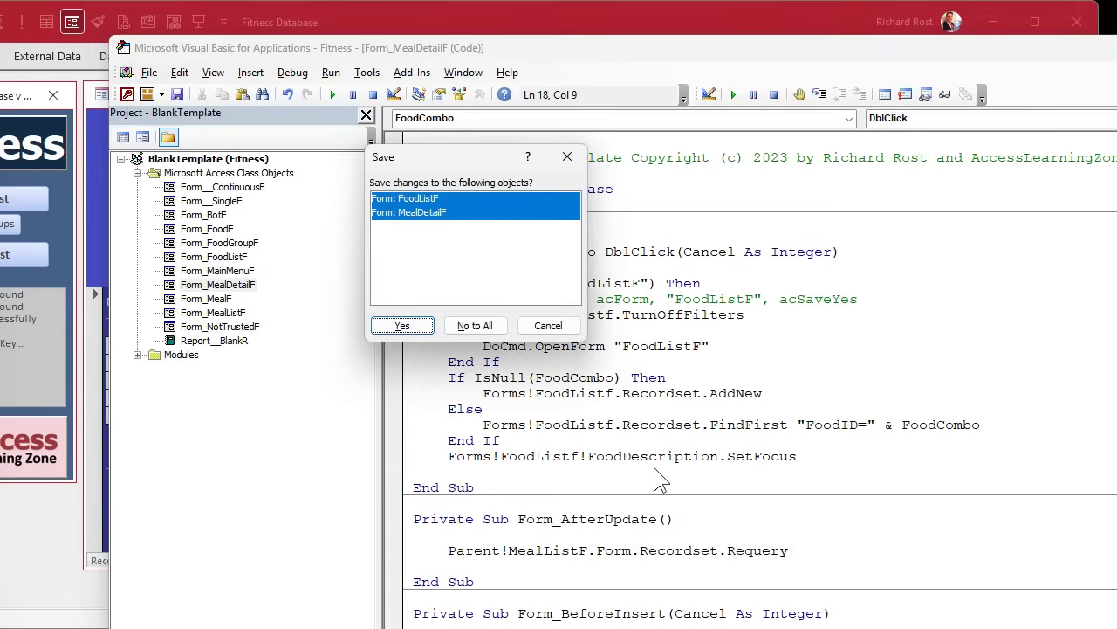
pyautogui.click(394, 324)
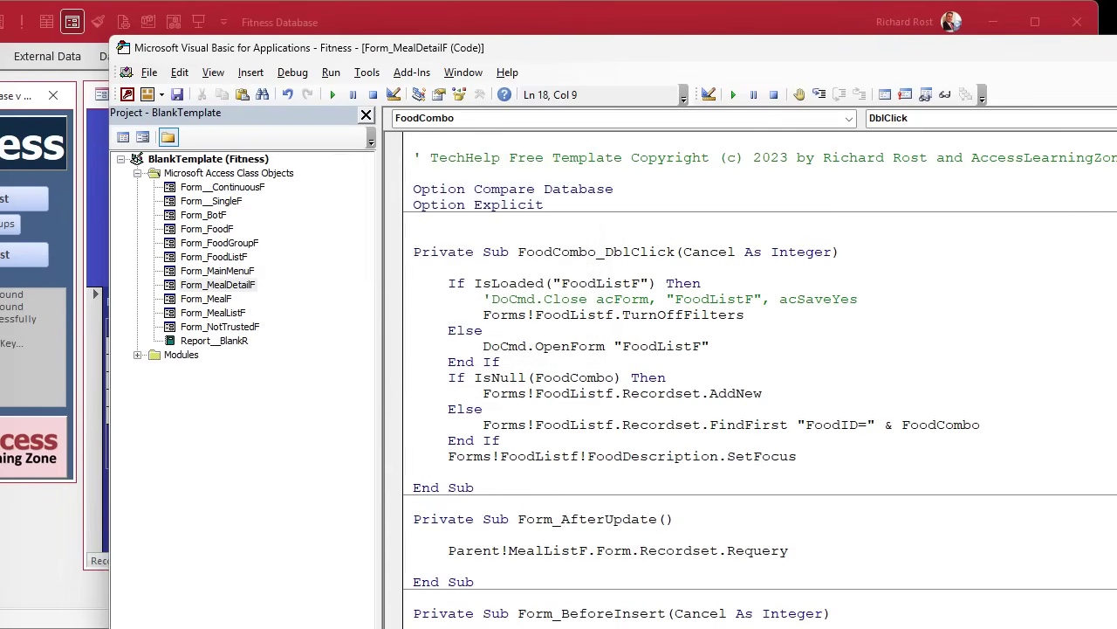
pyautogui.hotkey('alt', 'F11')
# Double-click the blank food row to open Food List, then test its new-record button.
pyautogui.click(1017, 100)
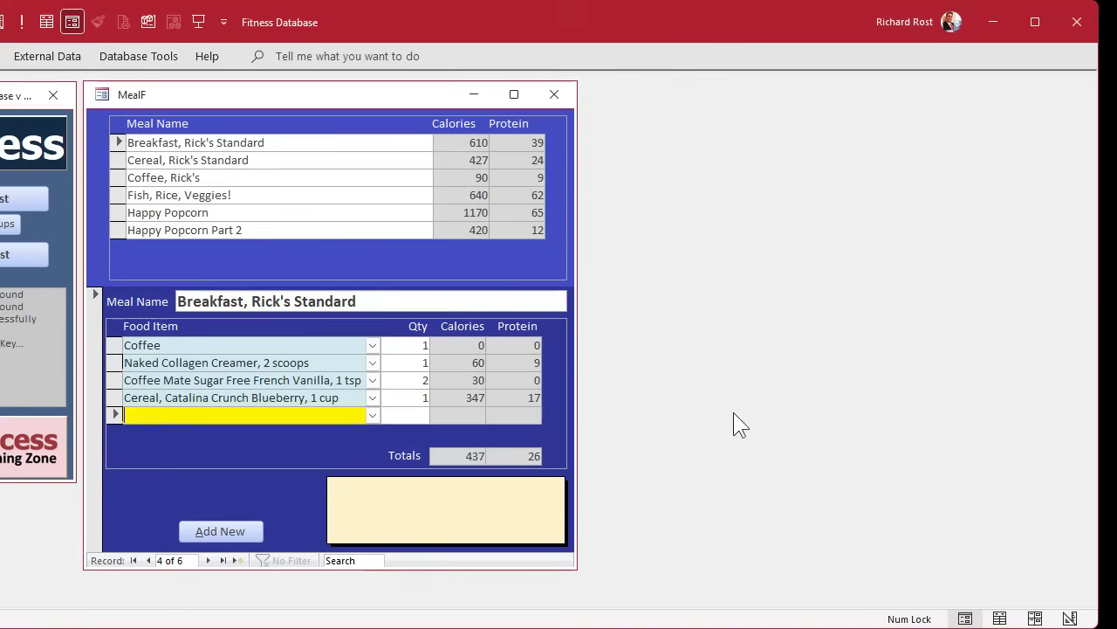
pyautogui.doubleClick(248, 414)
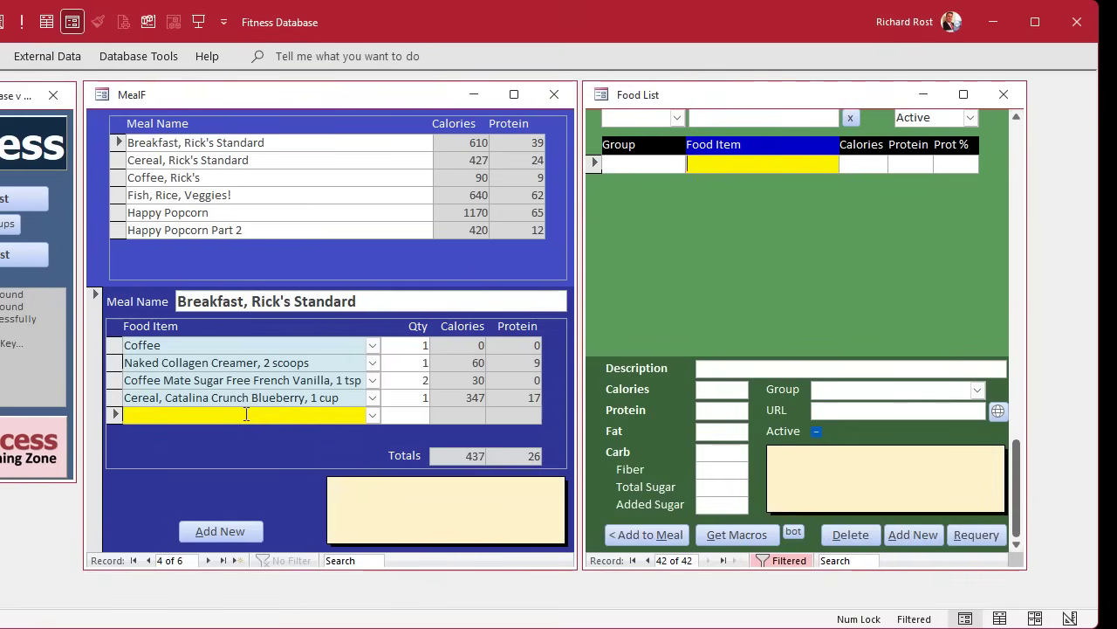
pyautogui.scroll(4, 777, 209)
pyautogui.scroll(-1, 777, 210)
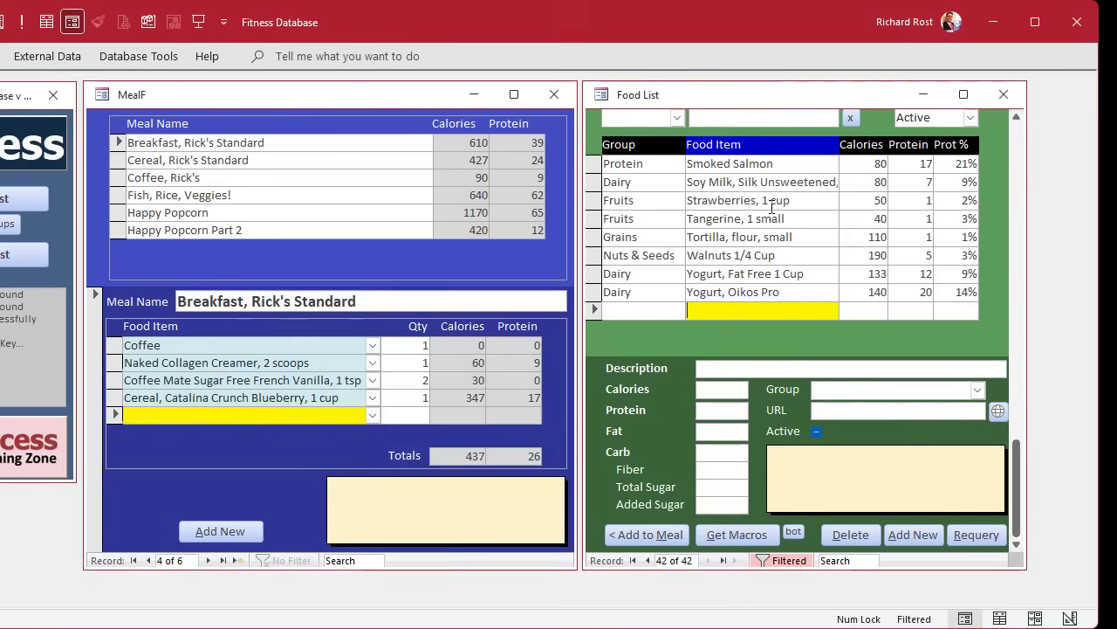
pyautogui.click(772, 200)
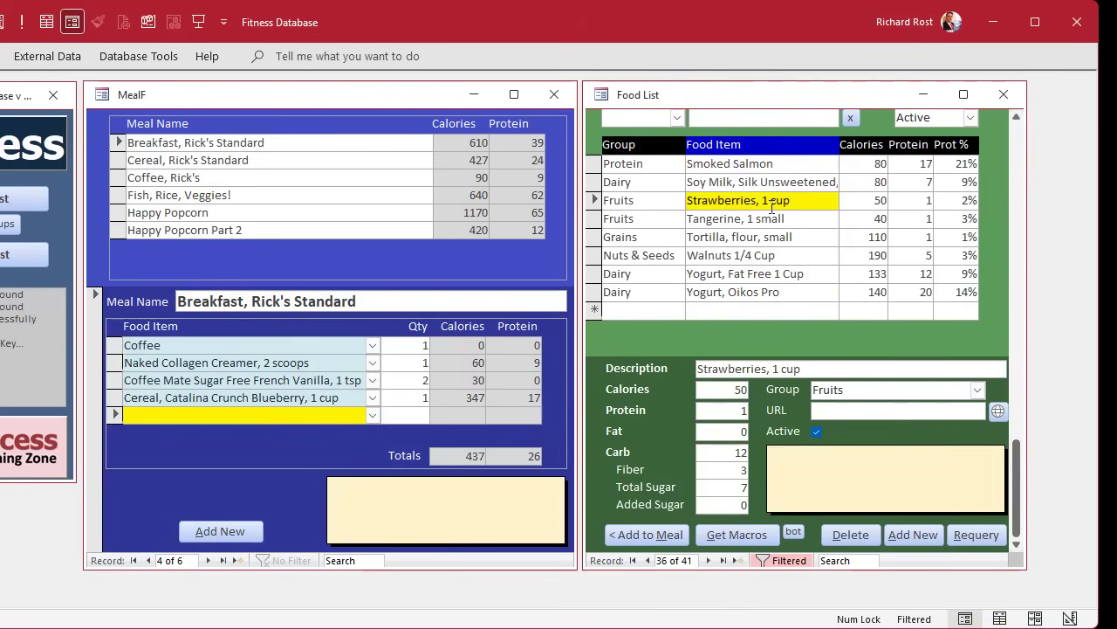
pyautogui.click(920, 534)
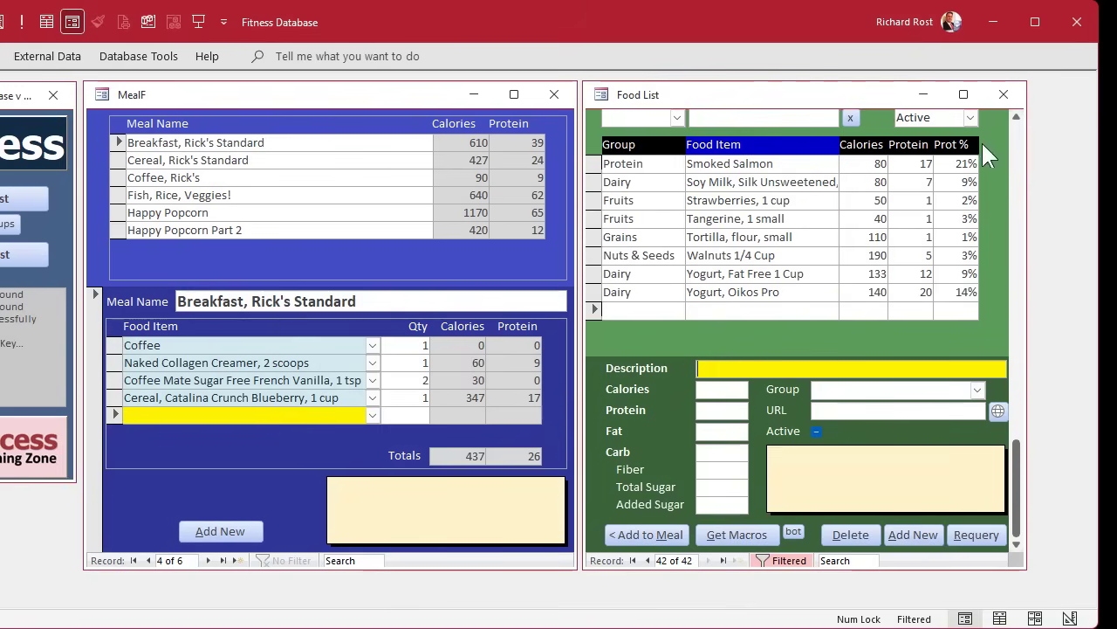
pyautogui.click(1003, 96)
# Test Add New in a freshly opened Food List, then reopen MealF and double-click the blank food row again.
pyautogui.click(554, 96)
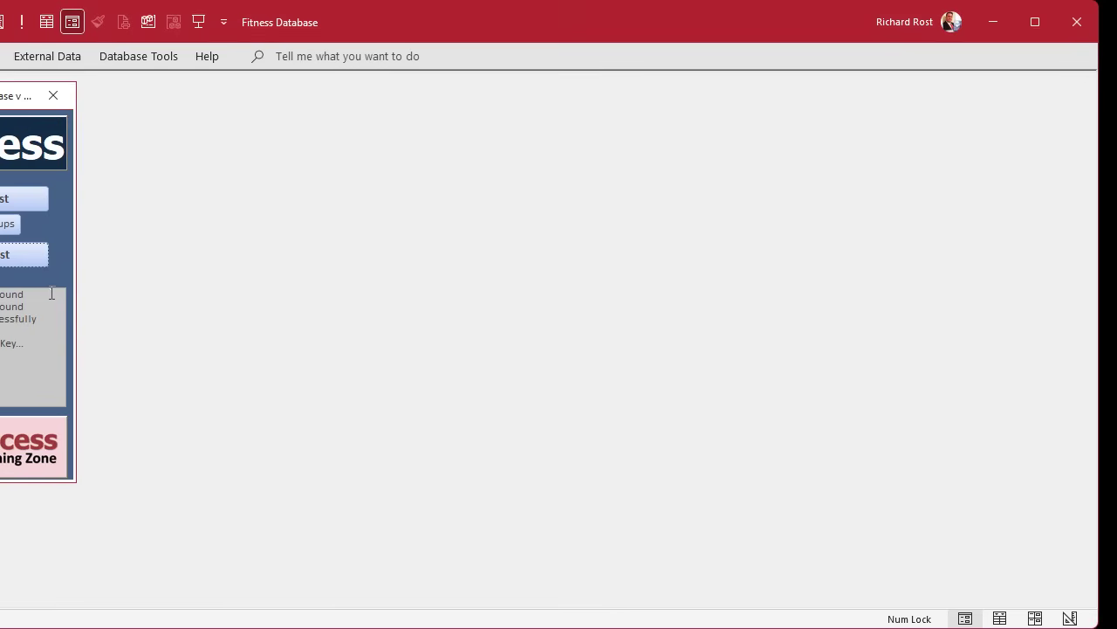
pyautogui.click(25, 199)
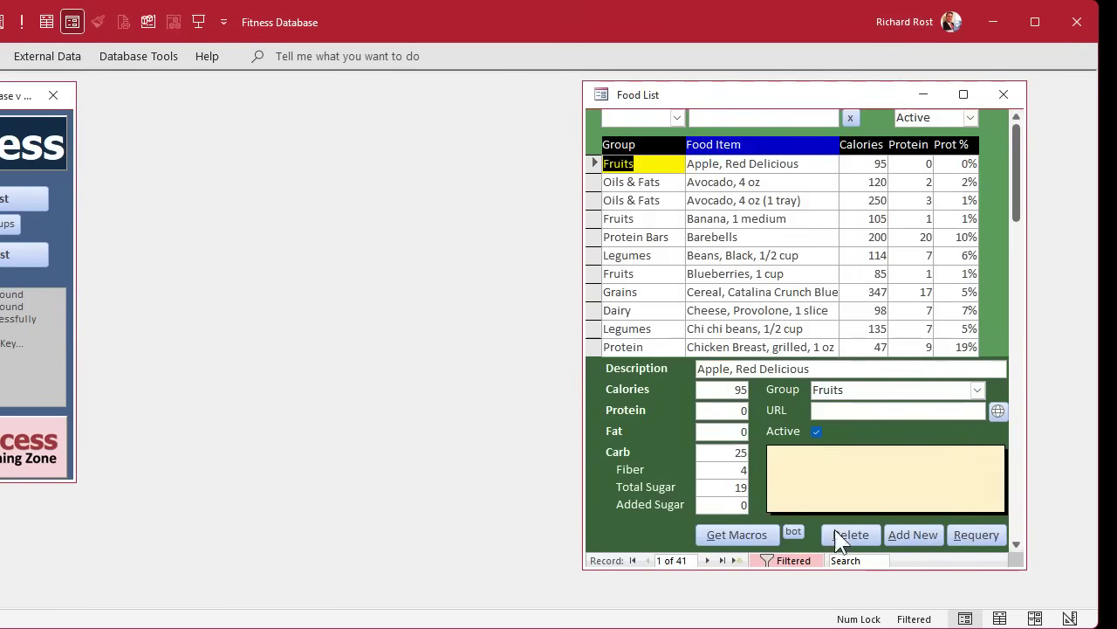
pyautogui.click(912, 535)
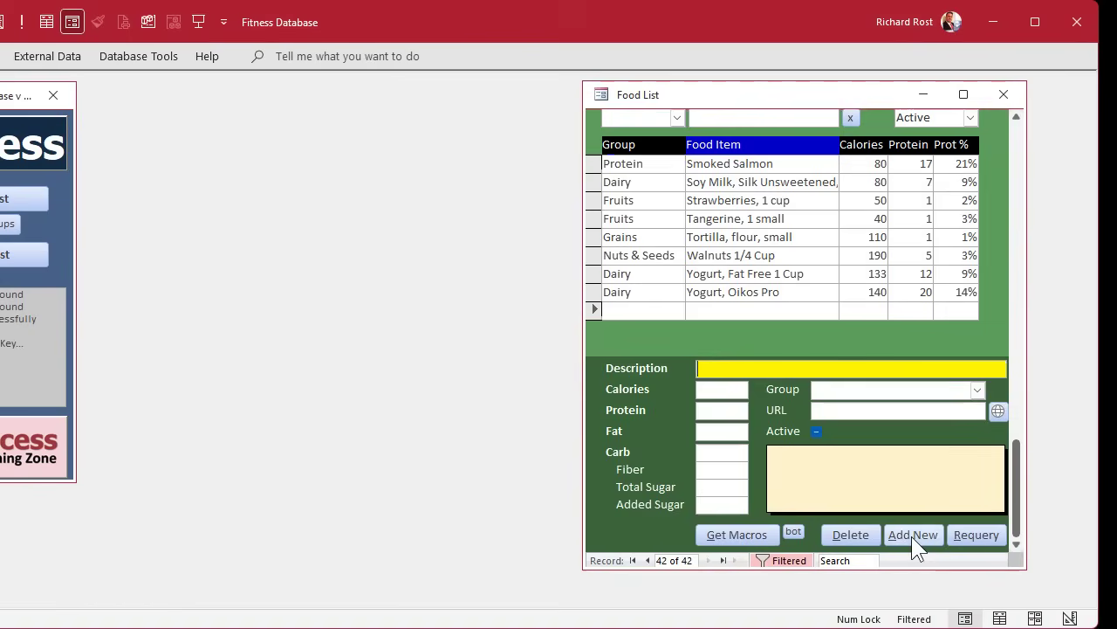
pyautogui.click(714, 308)
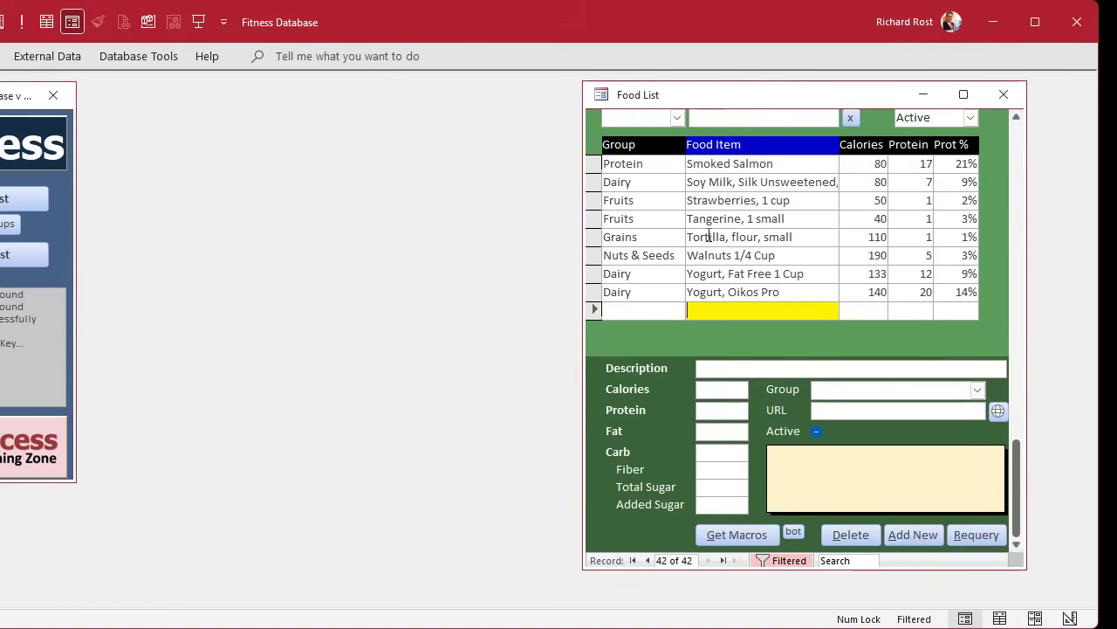
pyautogui.click(800, 370)
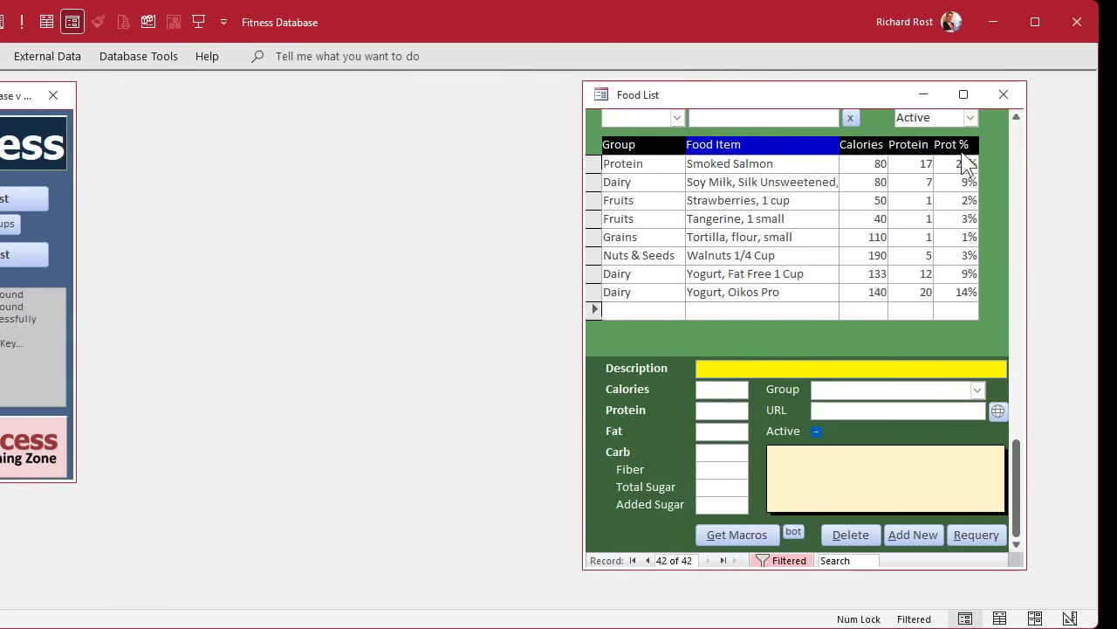
pyautogui.click(1003, 94)
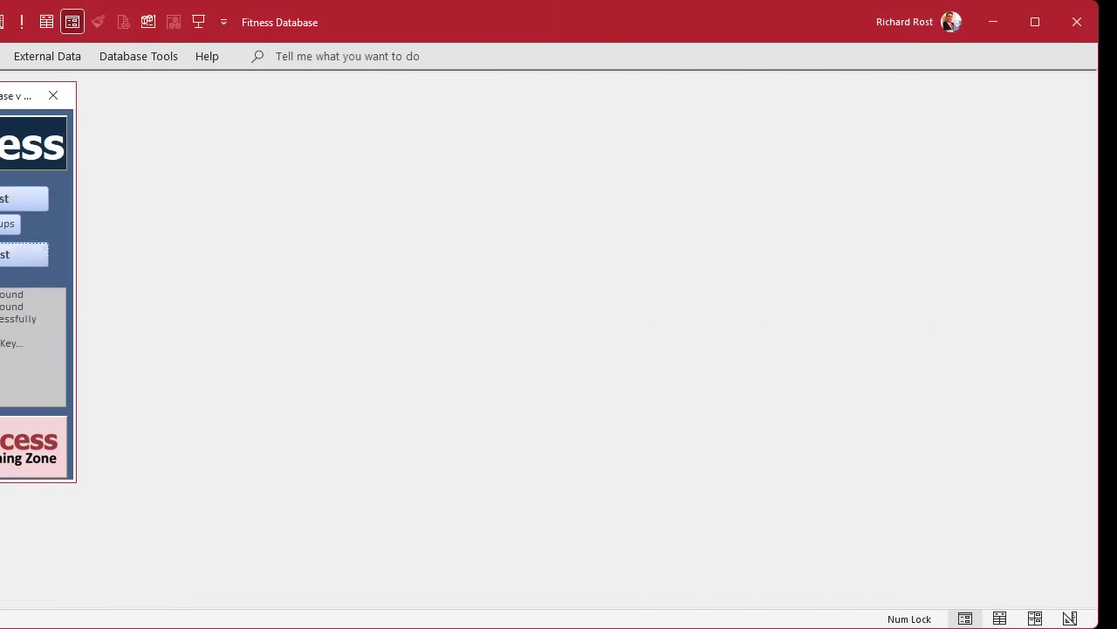
pyautogui.click(25, 256)
pyautogui.doubleClick(239, 416)
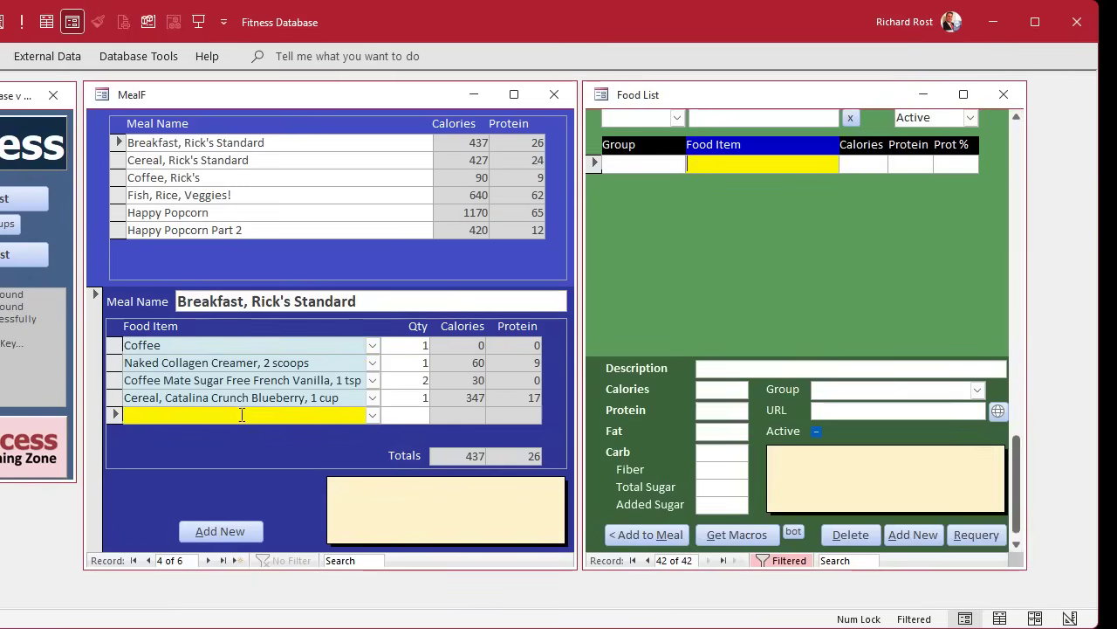